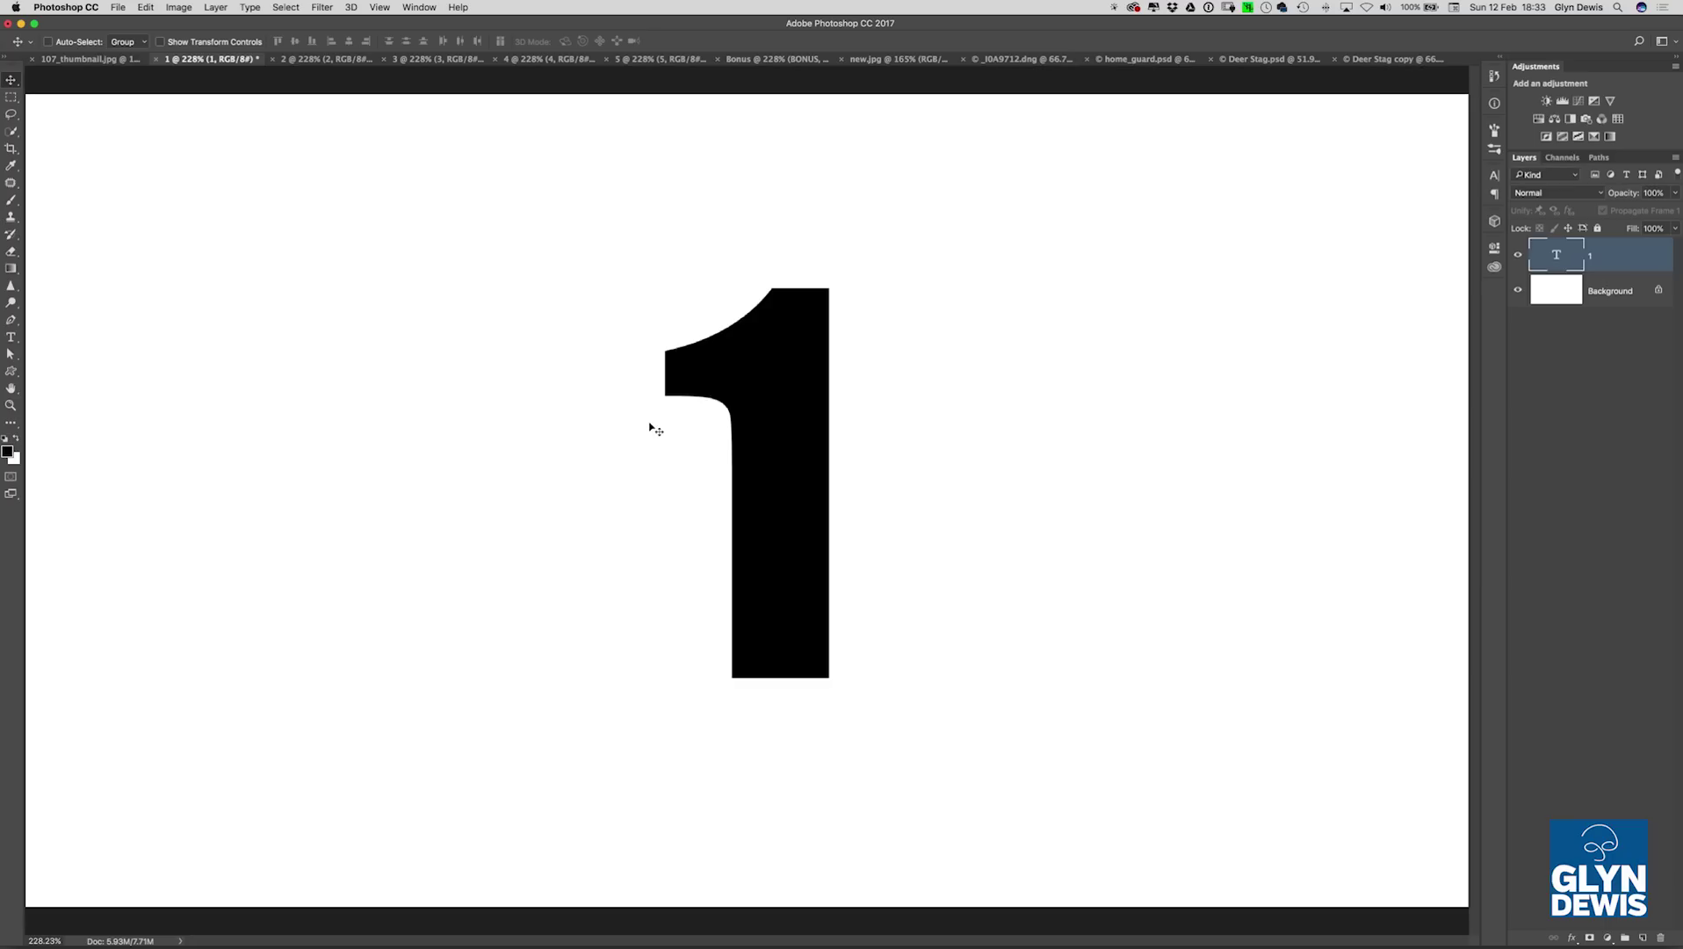
- Bring the blank grey new.jpg document tab to the front
left_click(896, 58)
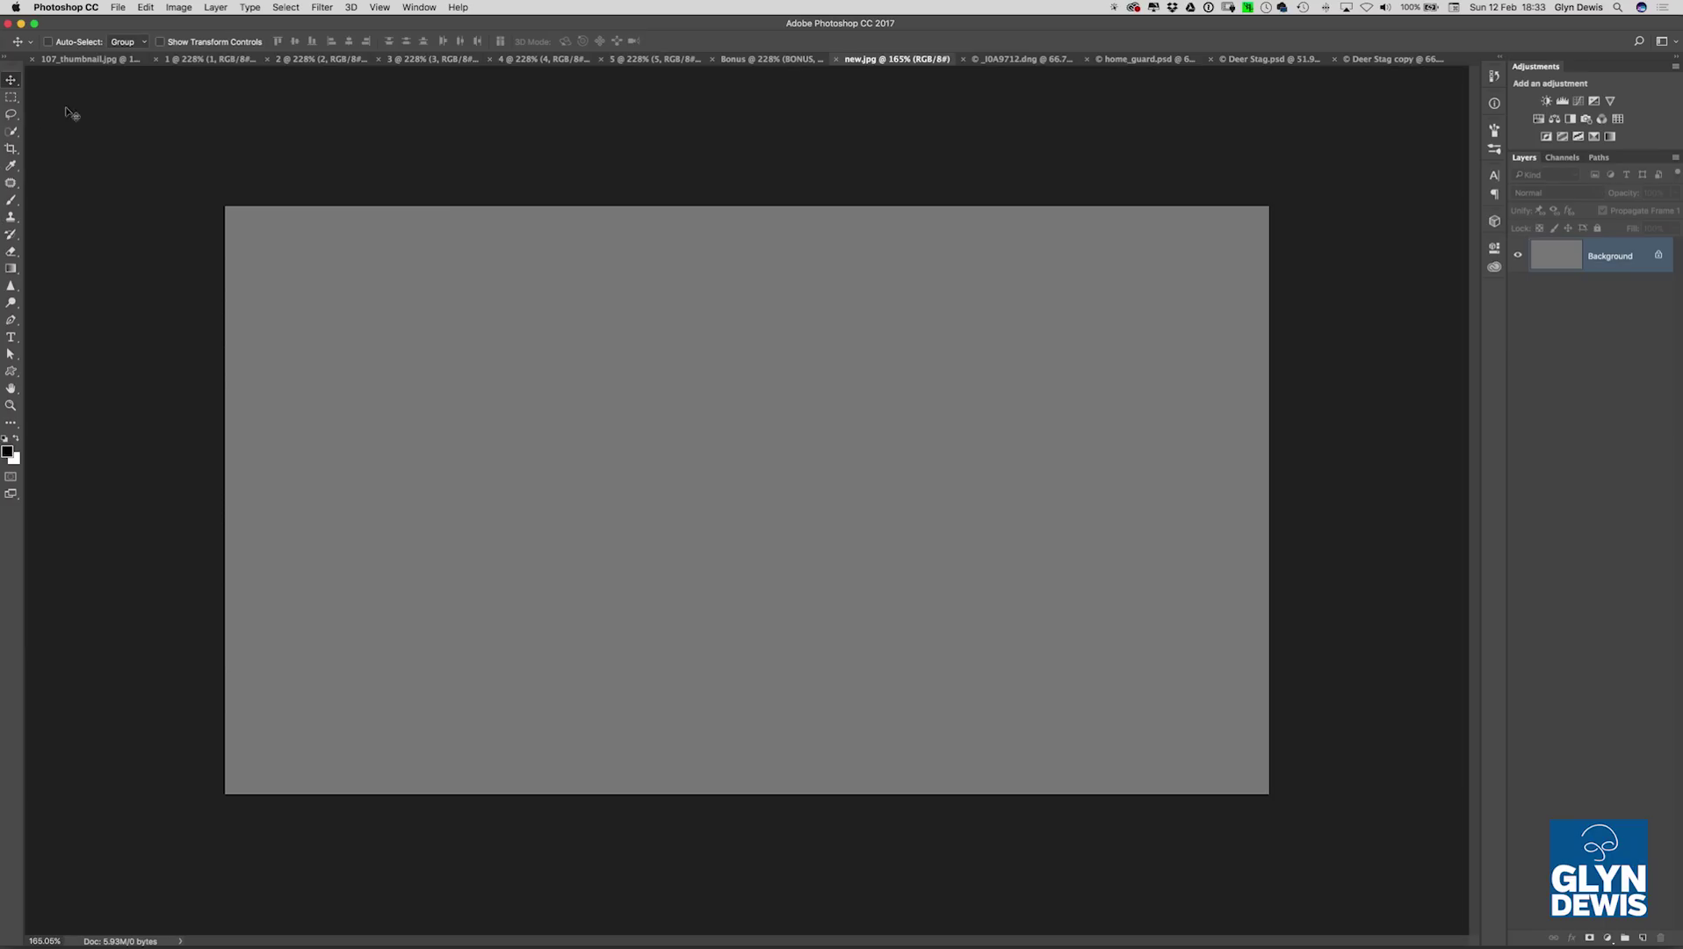
left_click(119, 8)
key("Escape")
key("super+n")
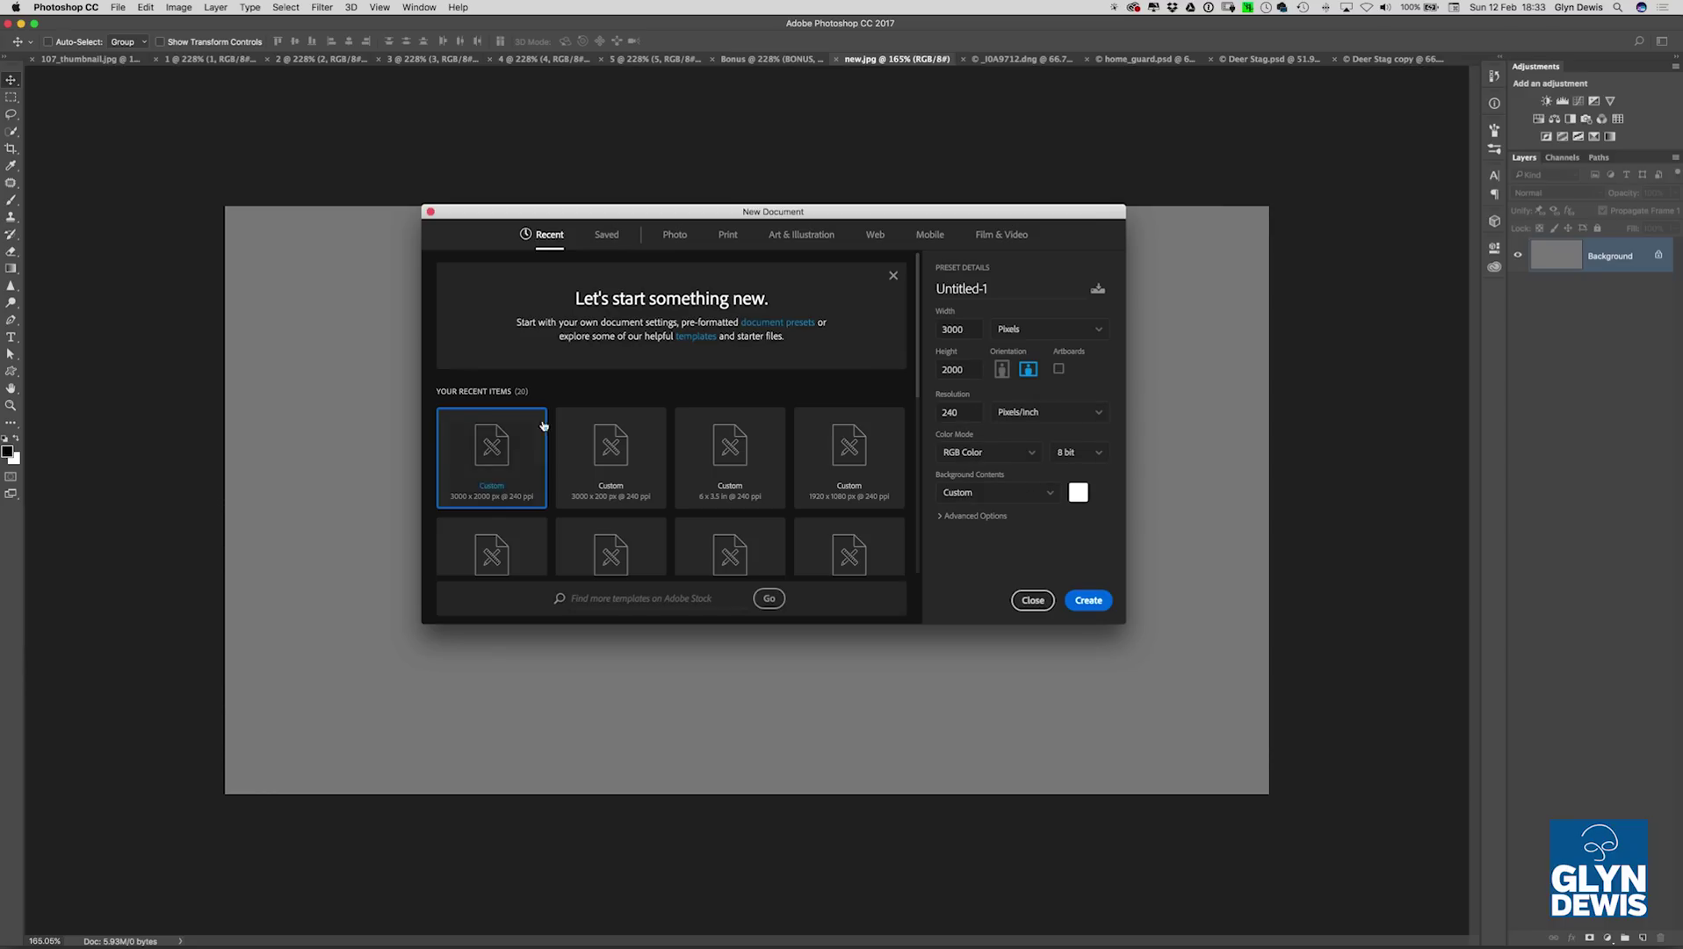
mouse_move(917, 332)
left_mouse_down()
mouse_move(914, 430)
mouse_move(919, 344)
left_mouse_up()
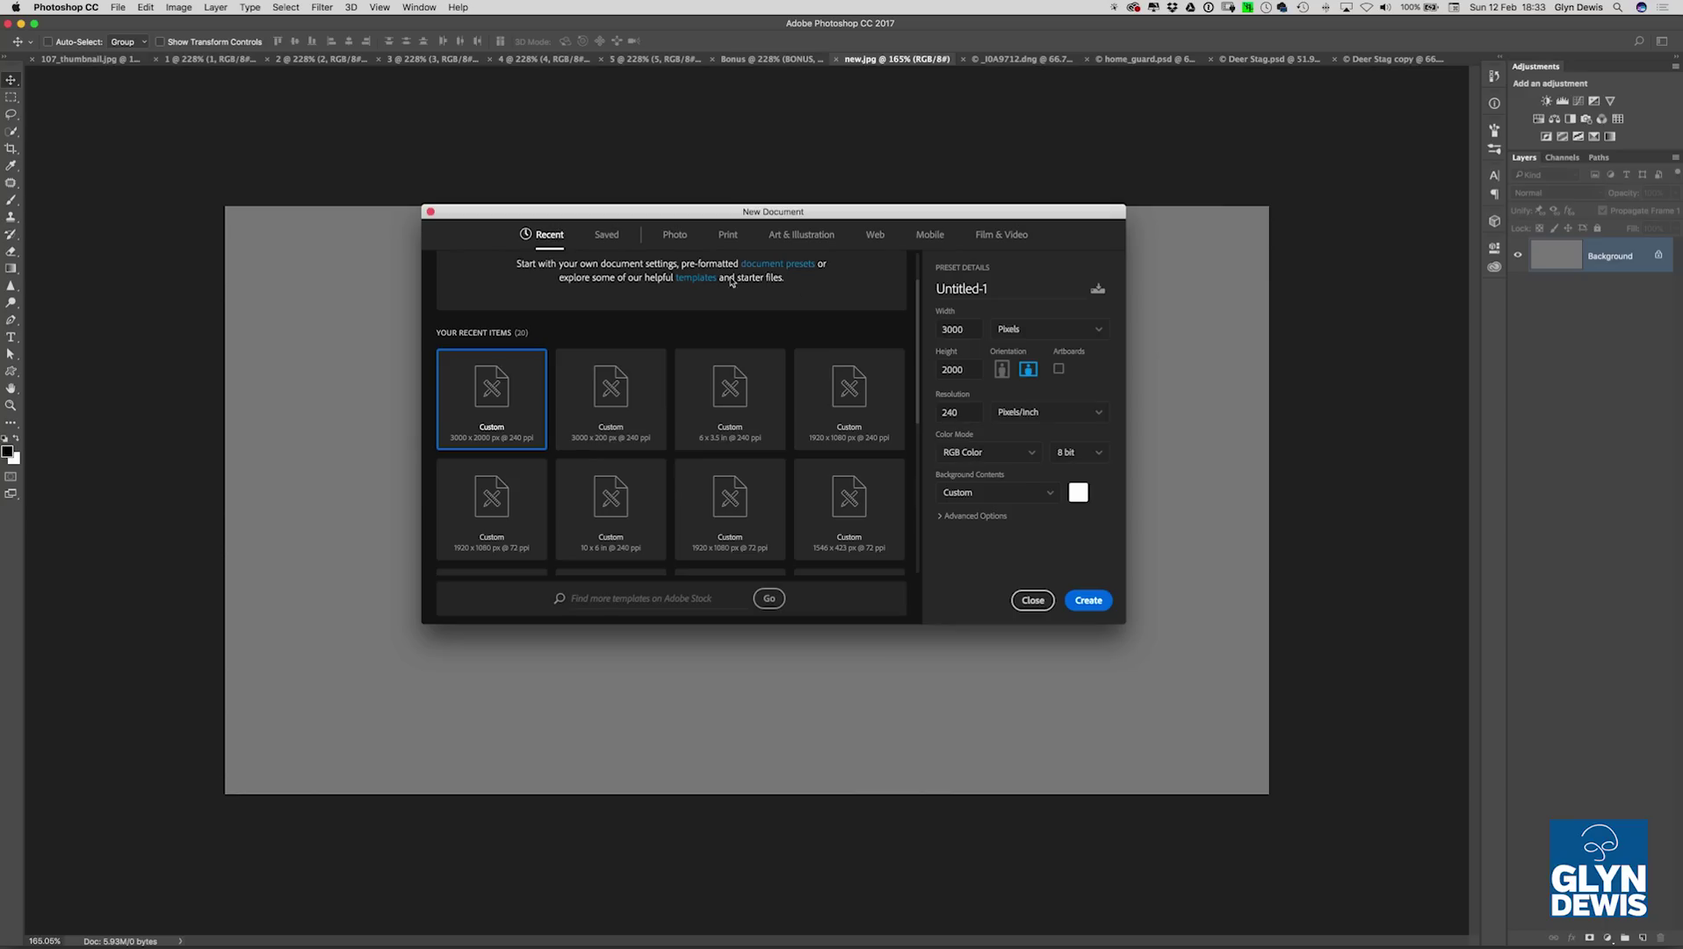
left_click(675, 235)
left_click(736, 236)
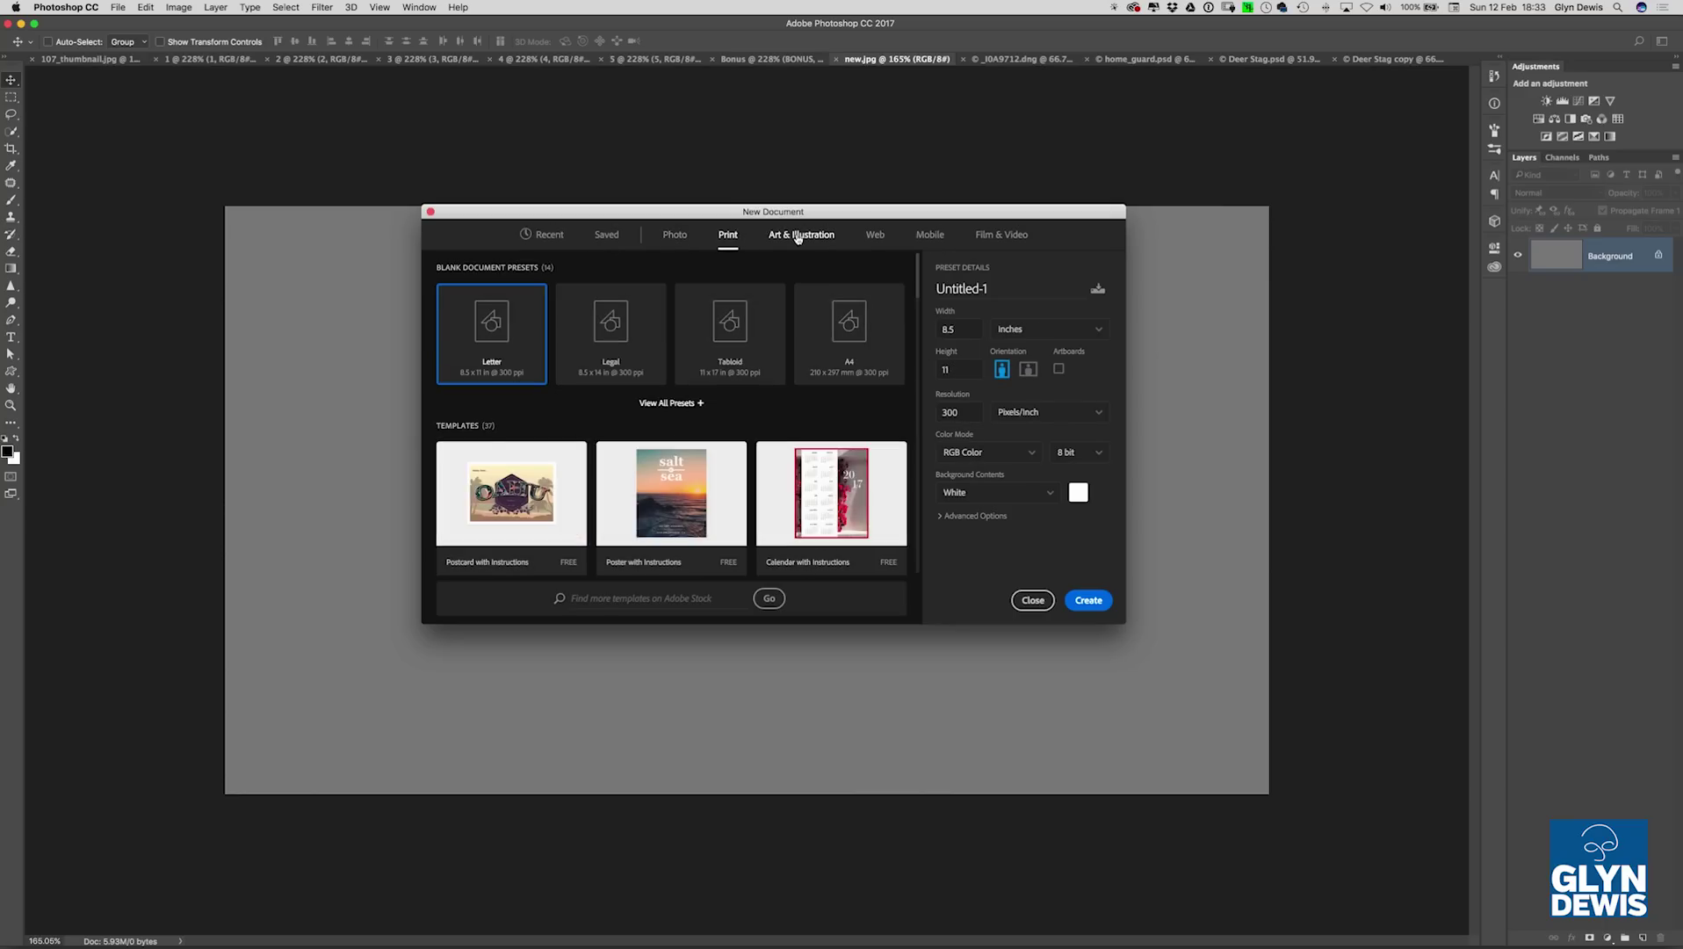
left_click(798, 237)
left_click(875, 236)
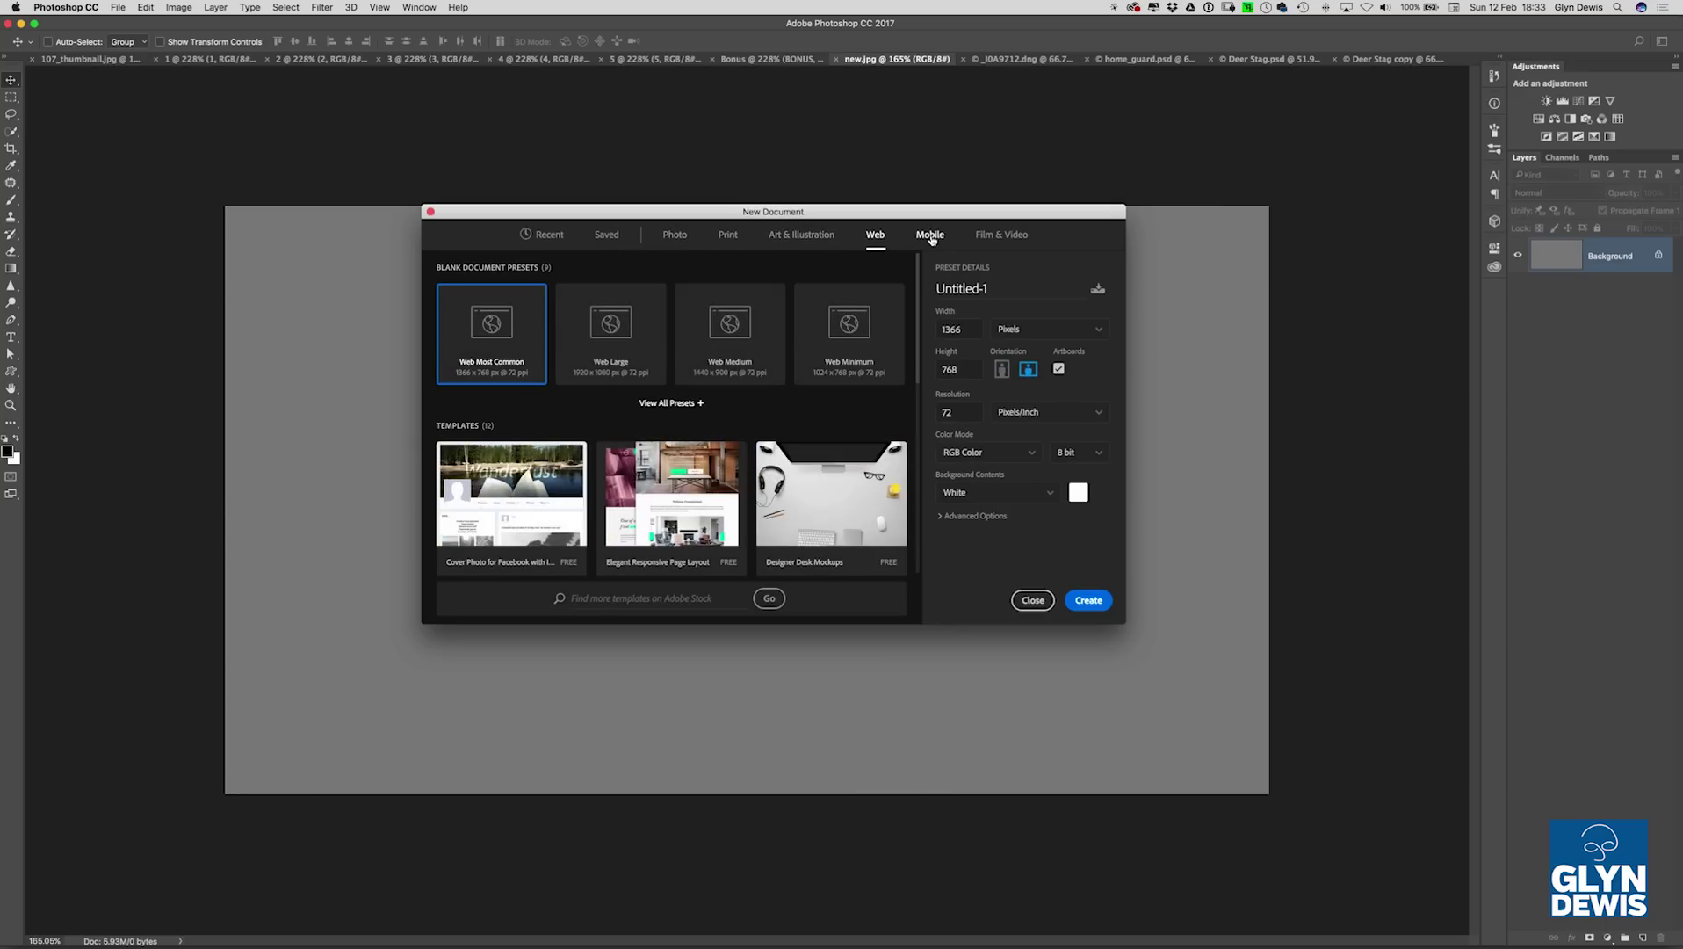
left_click(1003, 238)
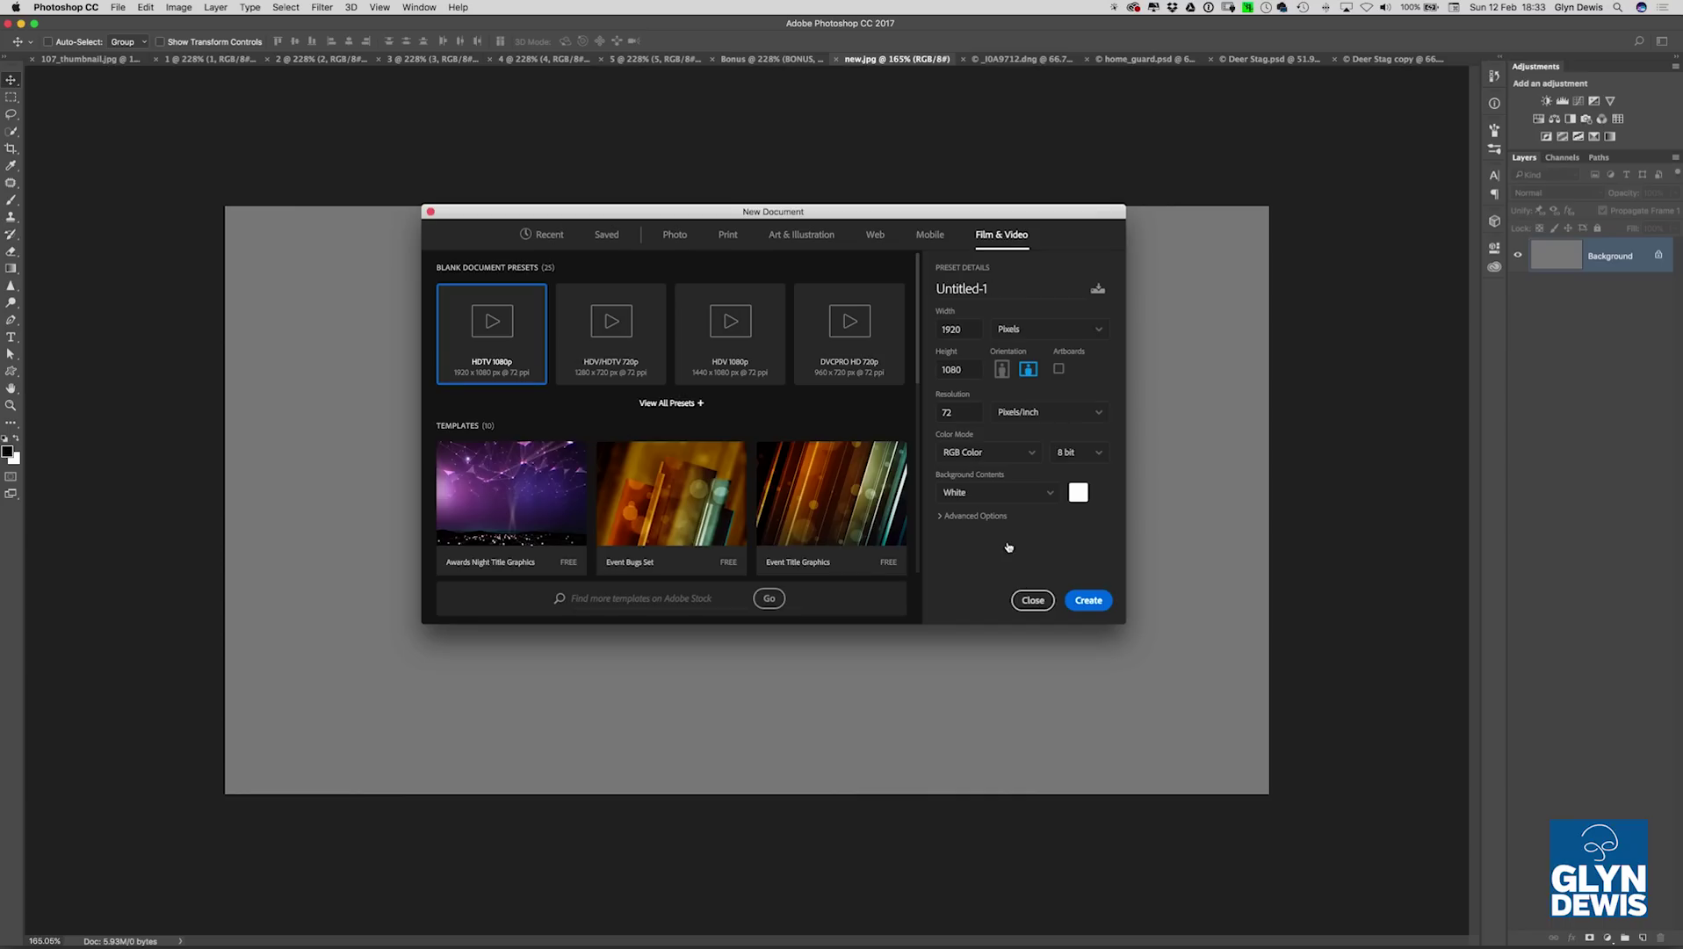
- Dismiss the new-document window and enable Use Legacy "New Document" Interface in General preferences
left_click(1035, 601)
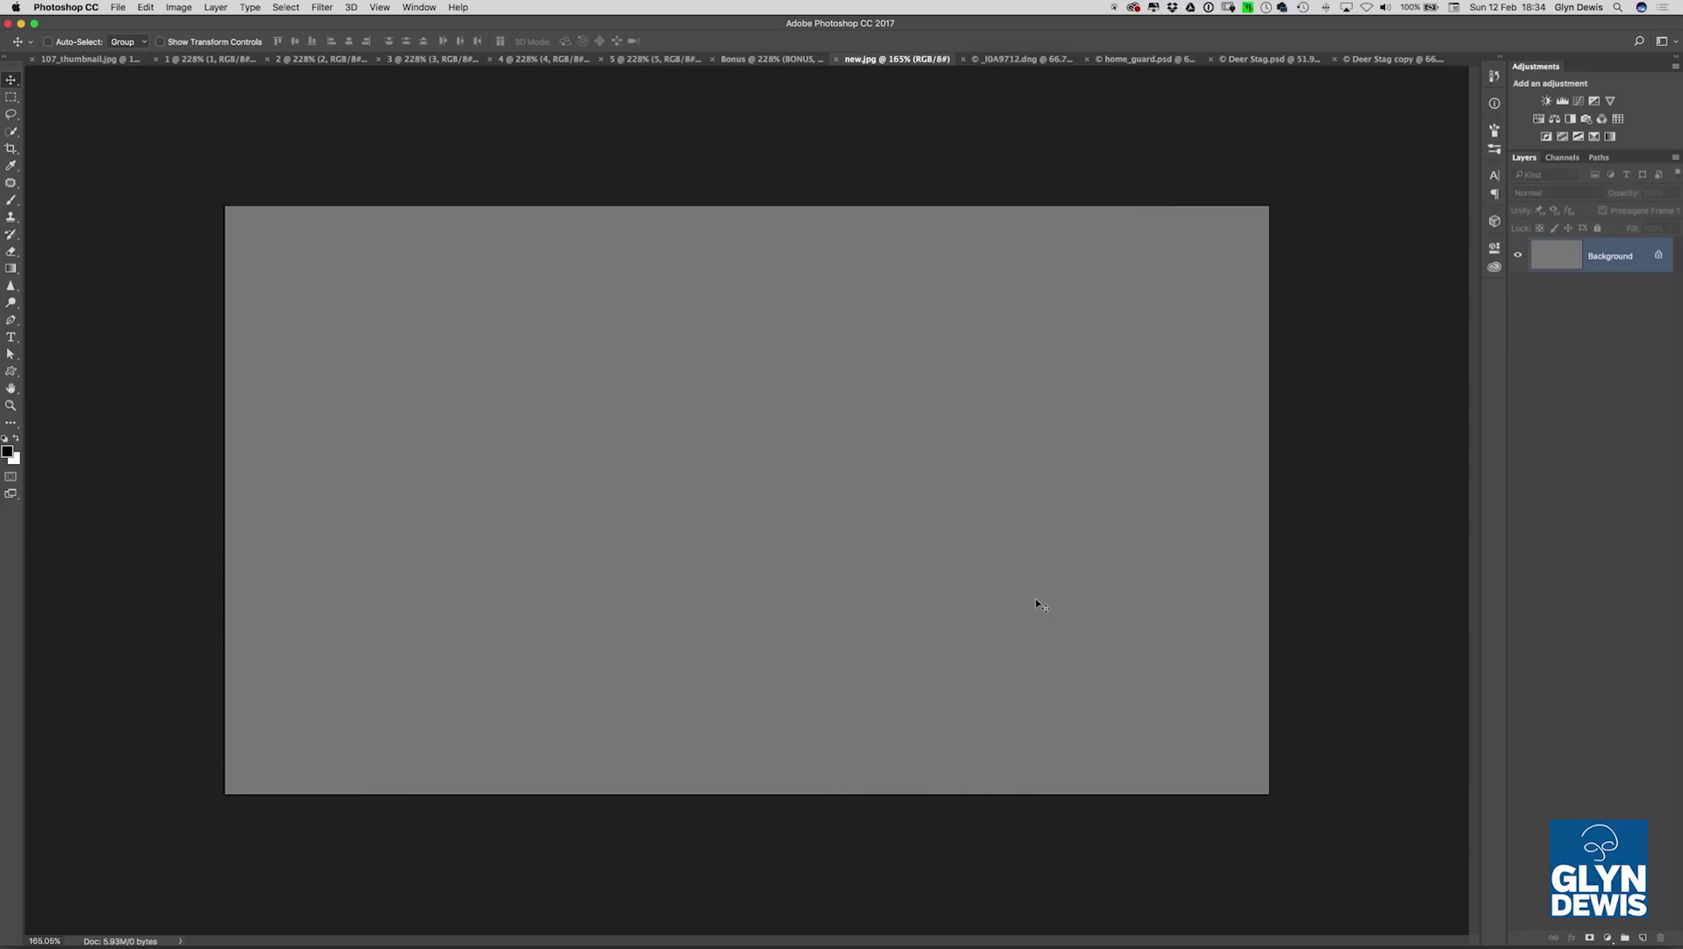
left_click(71, 8)
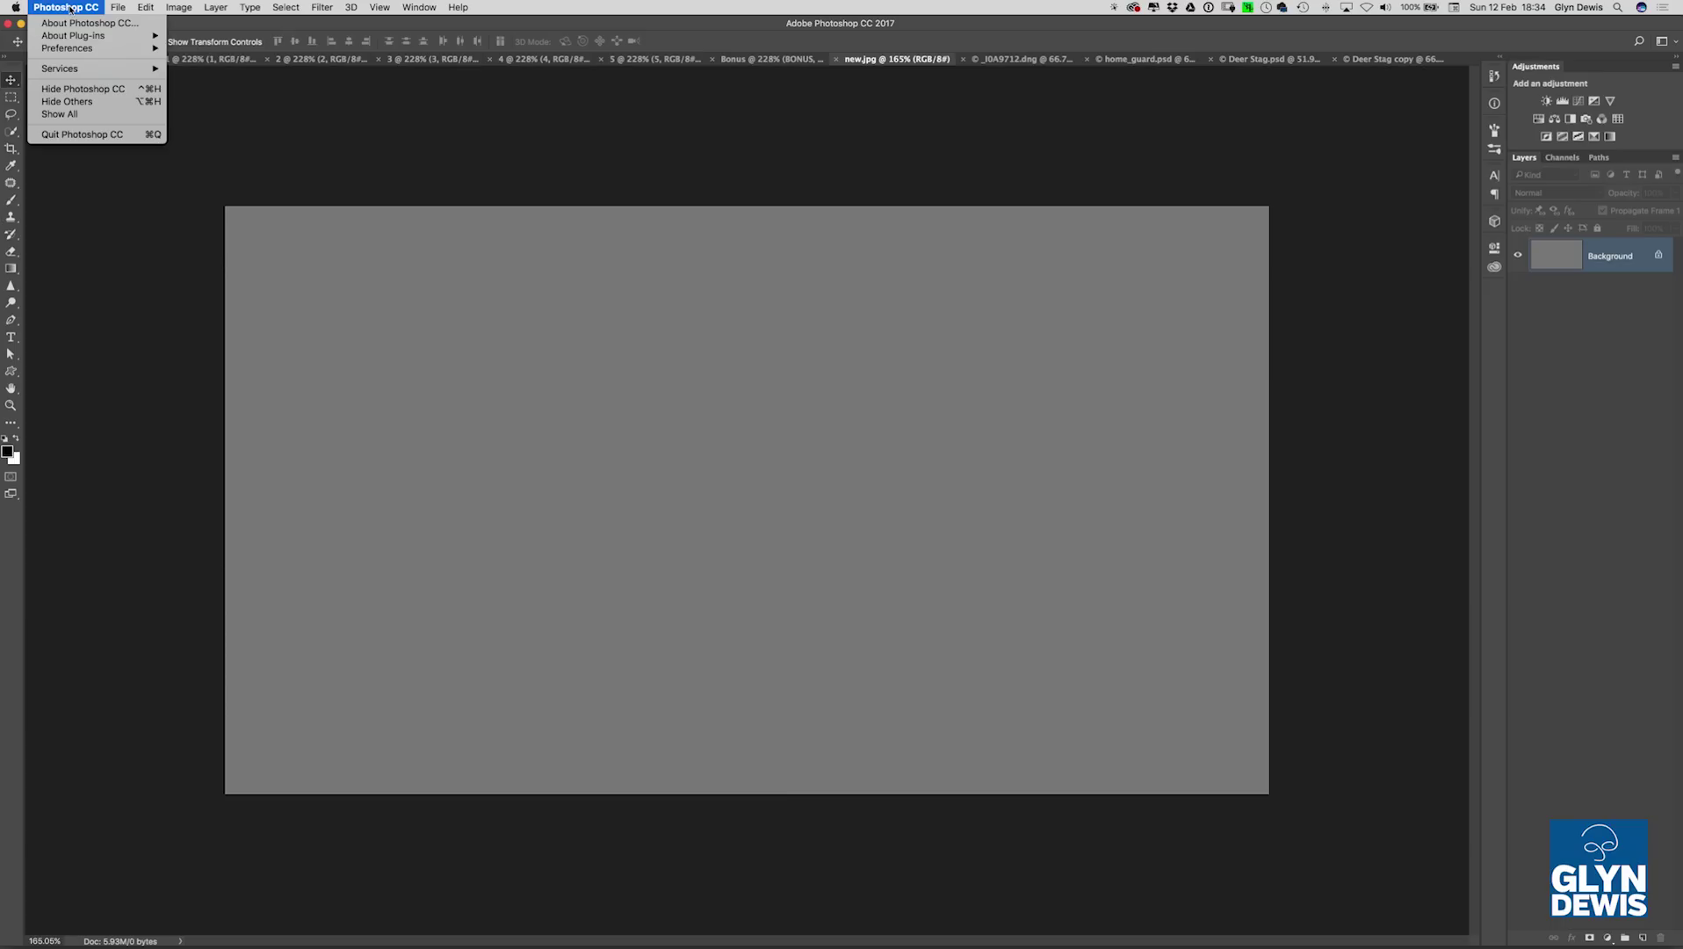
mouse_move(71, 51)
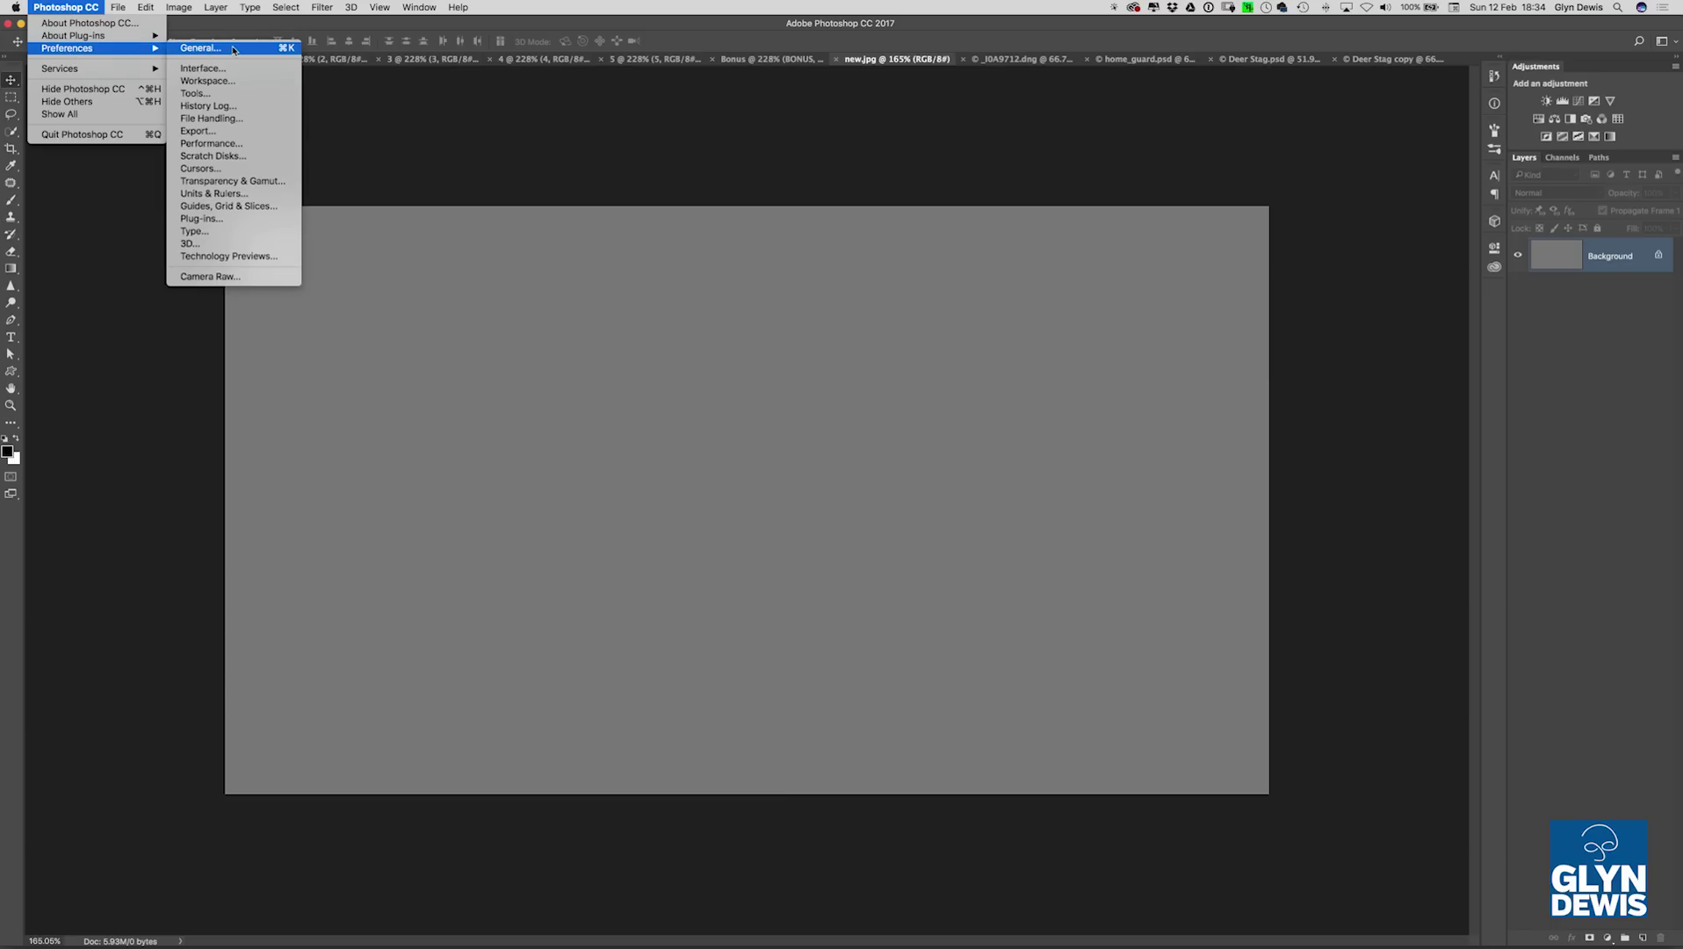
left_click(201, 49)
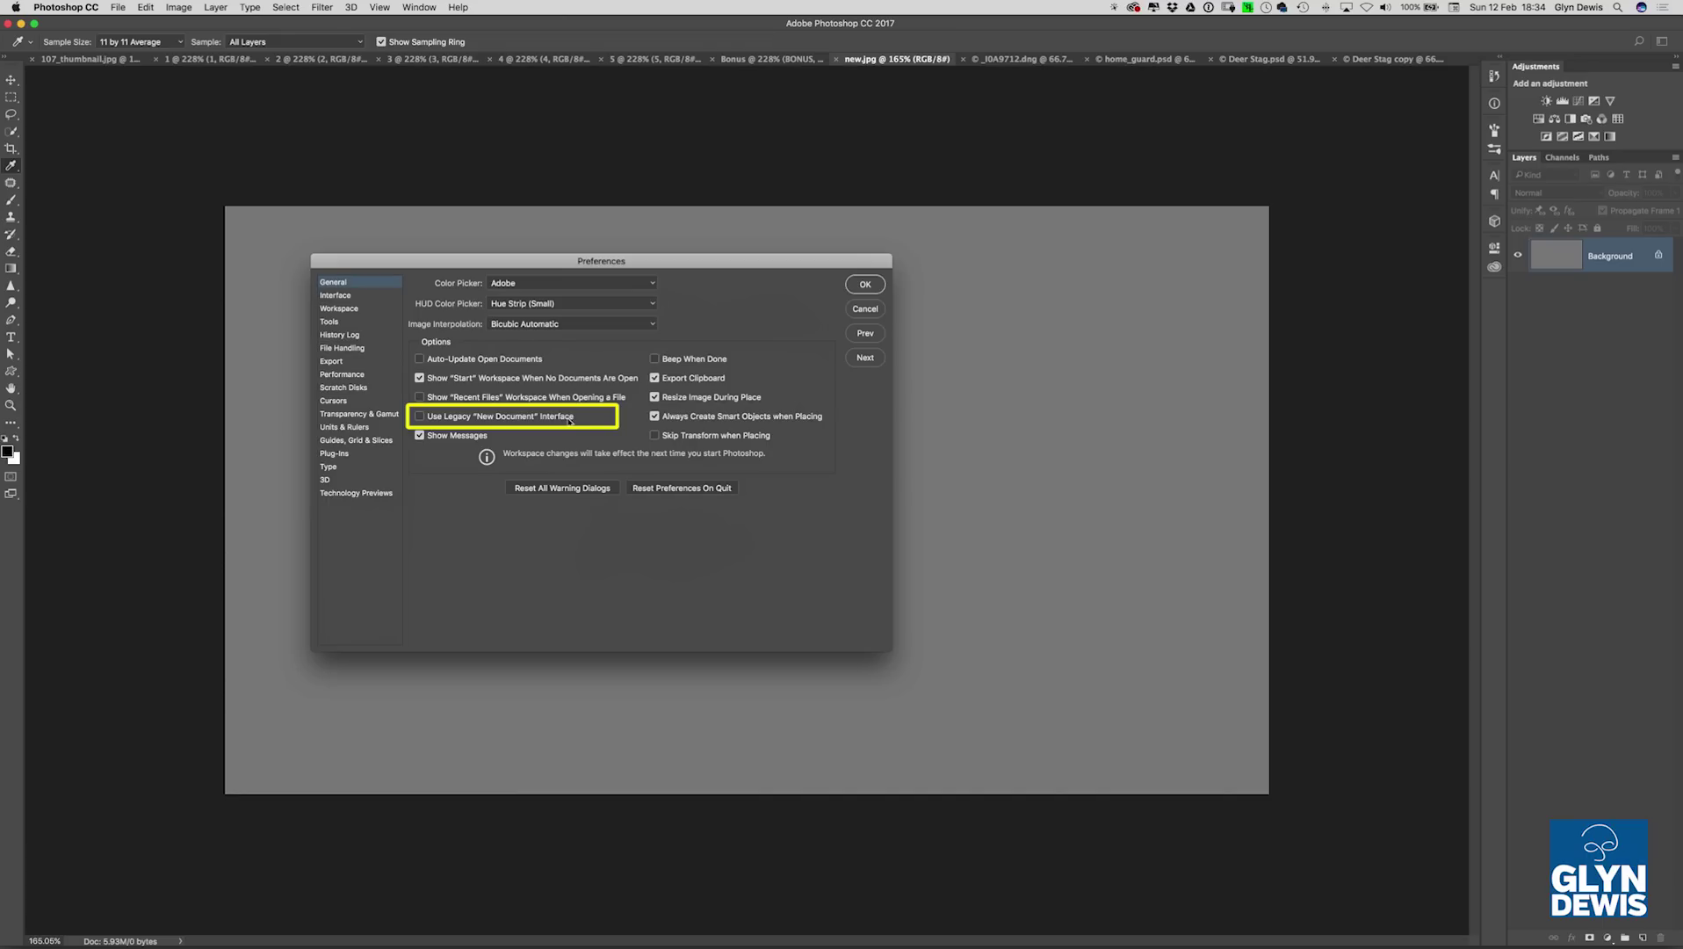
left_click(420, 416)
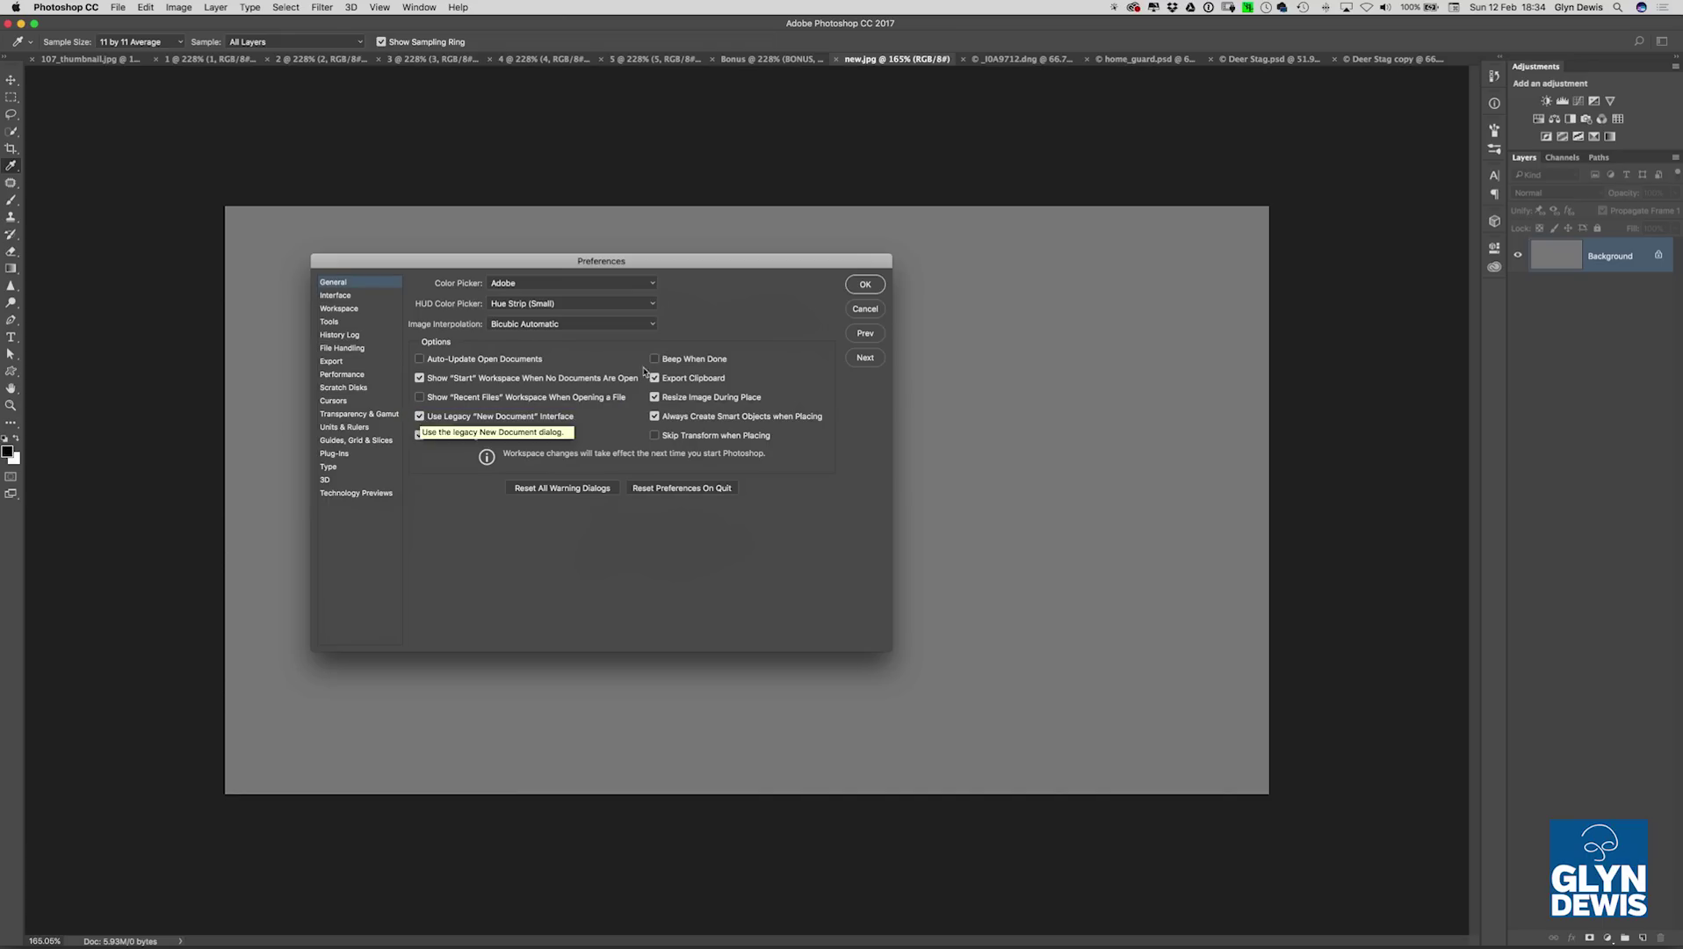
left_click(863, 286)
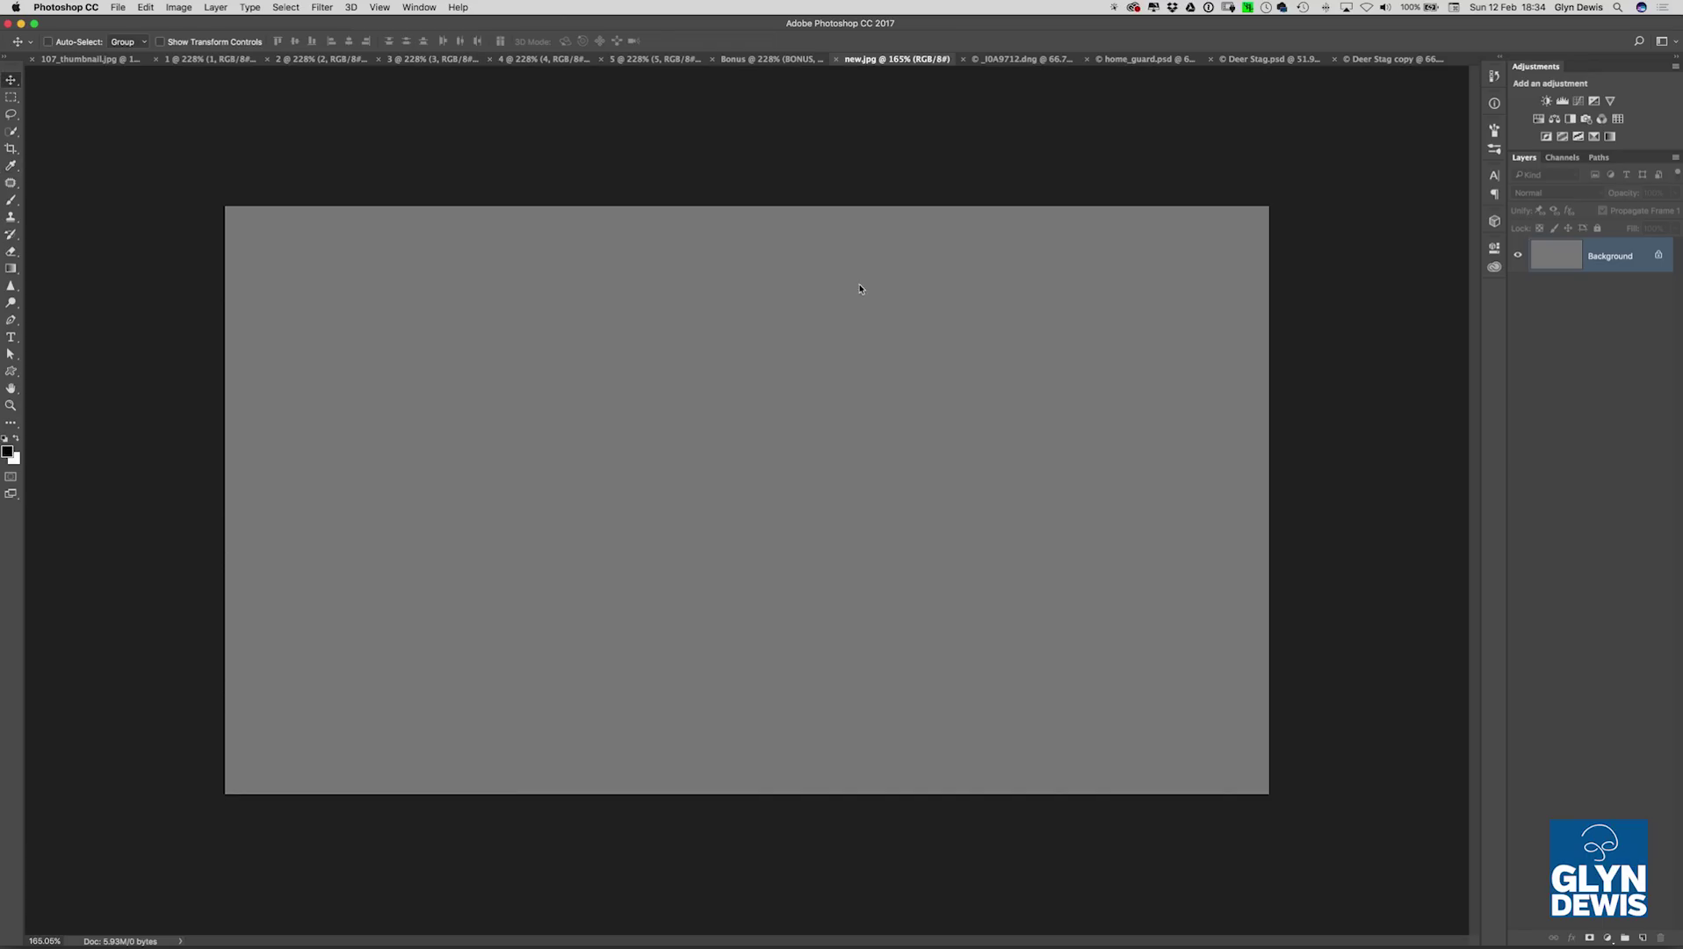
- Confirm File > New shows the legacy dialog (Untitled-1, 3000 × 2000 px, 72 ppi), then cancel it
left_click(118, 7)
left_click(126, 24)
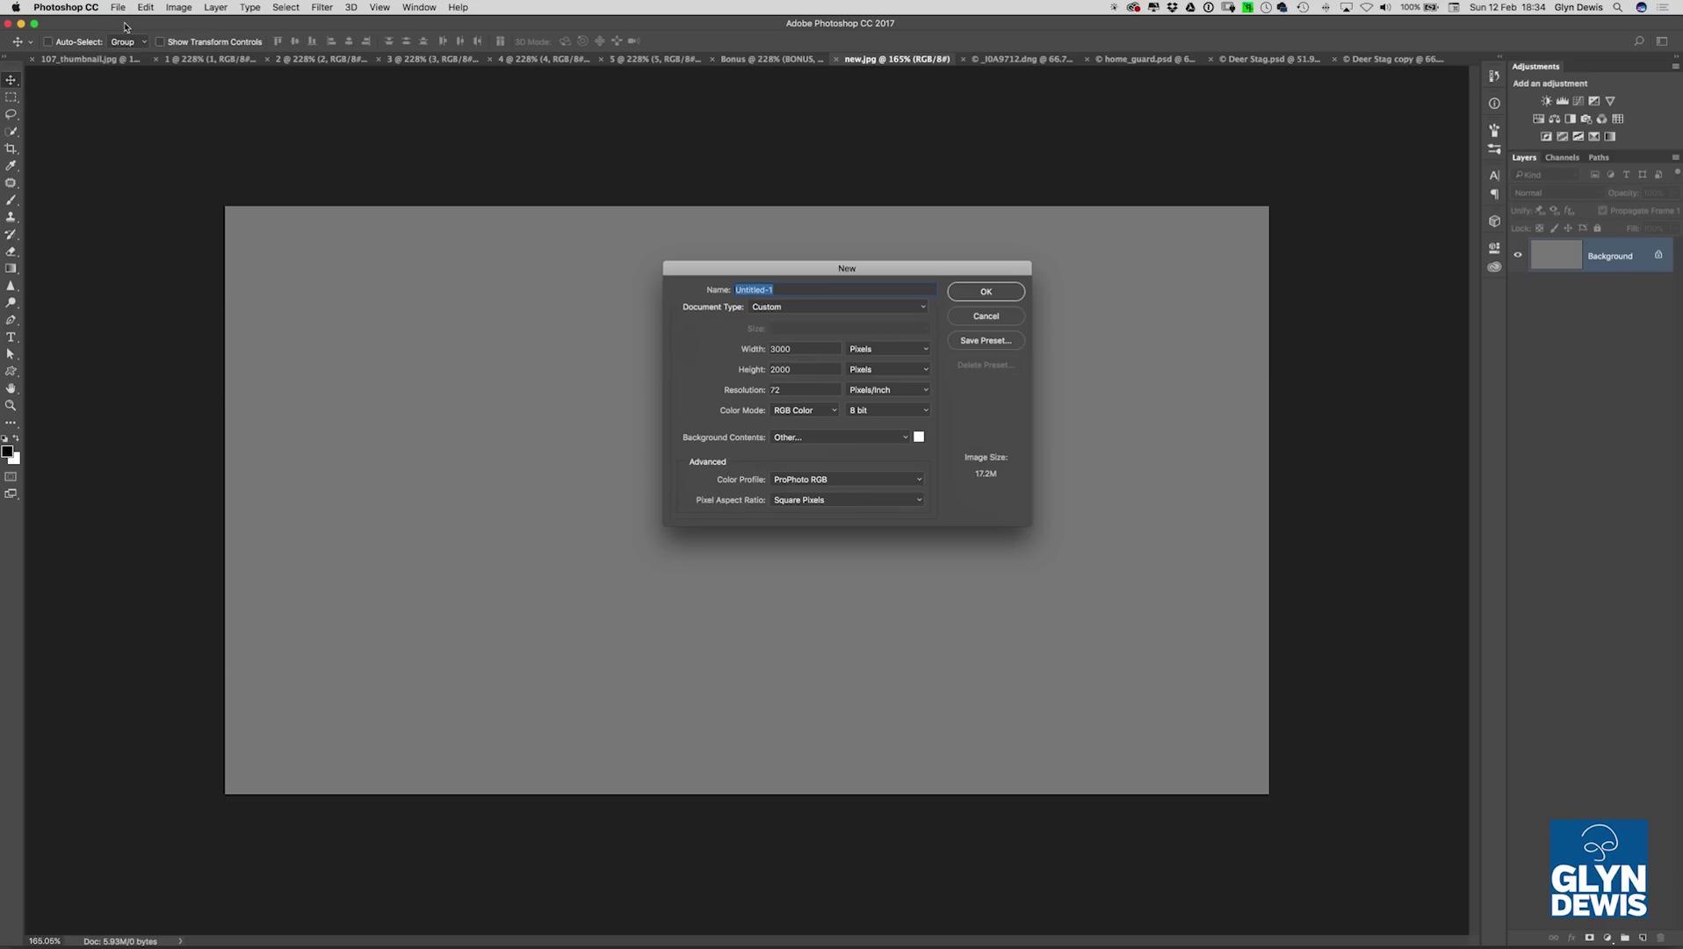
left_click_drag(776, 271, 752, 280)
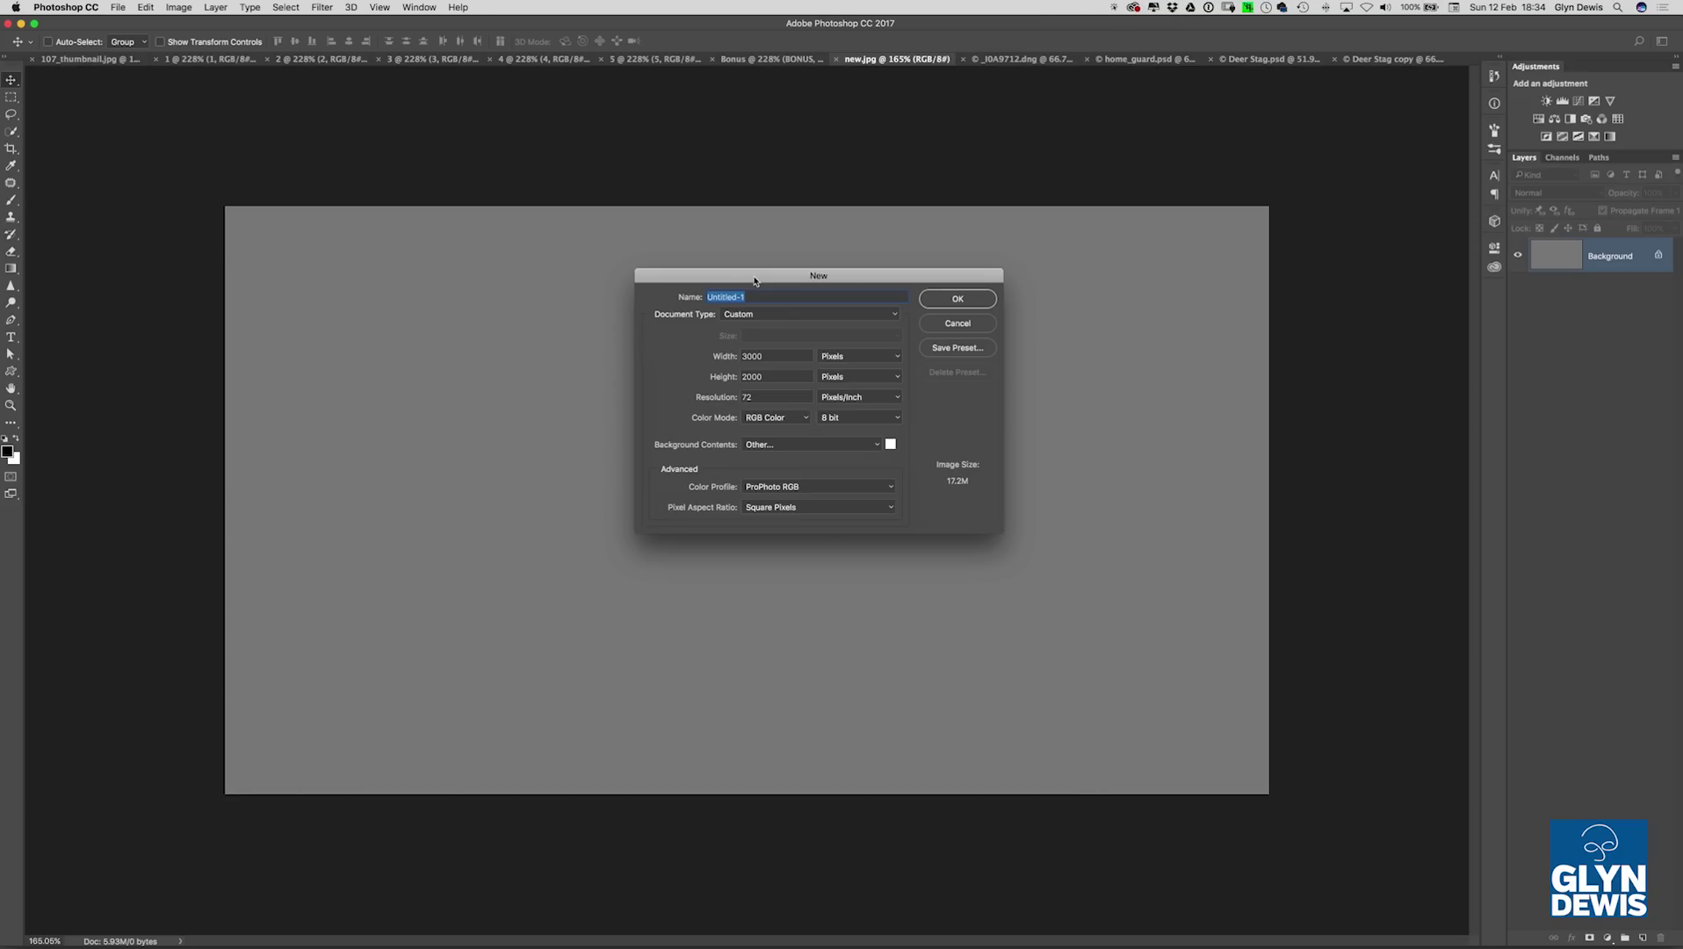
left_click(311, 59)
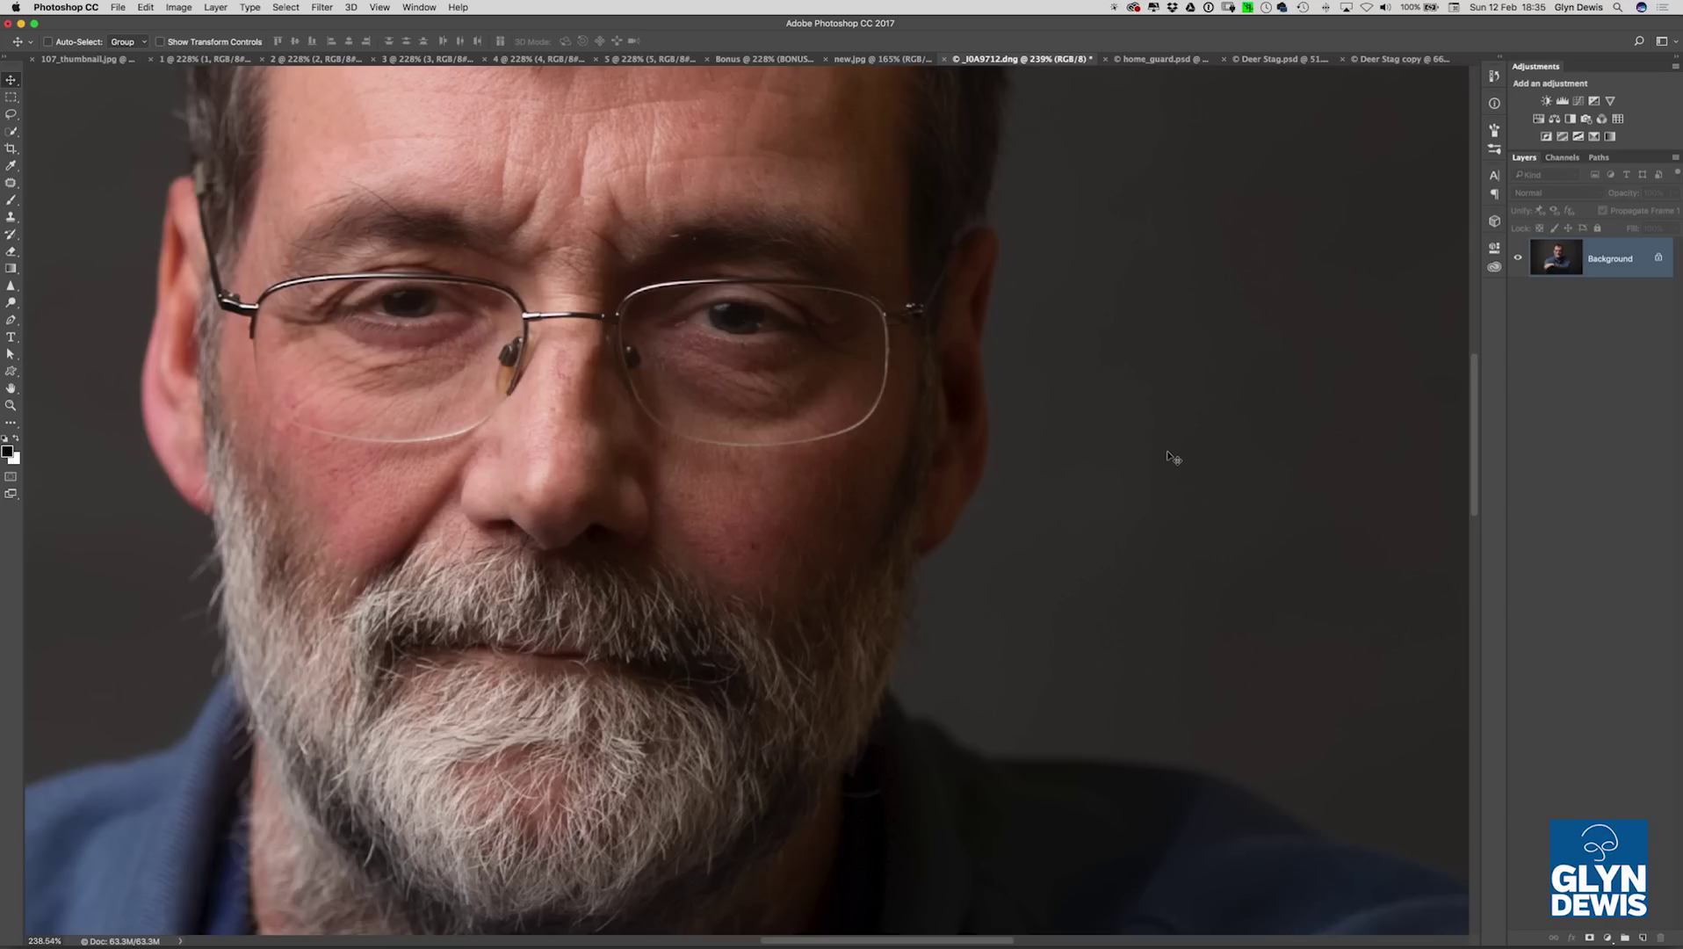
- Paint over both irises in Quick Mask with a smaller brush, exit to a selection, and zoom out
key("b")
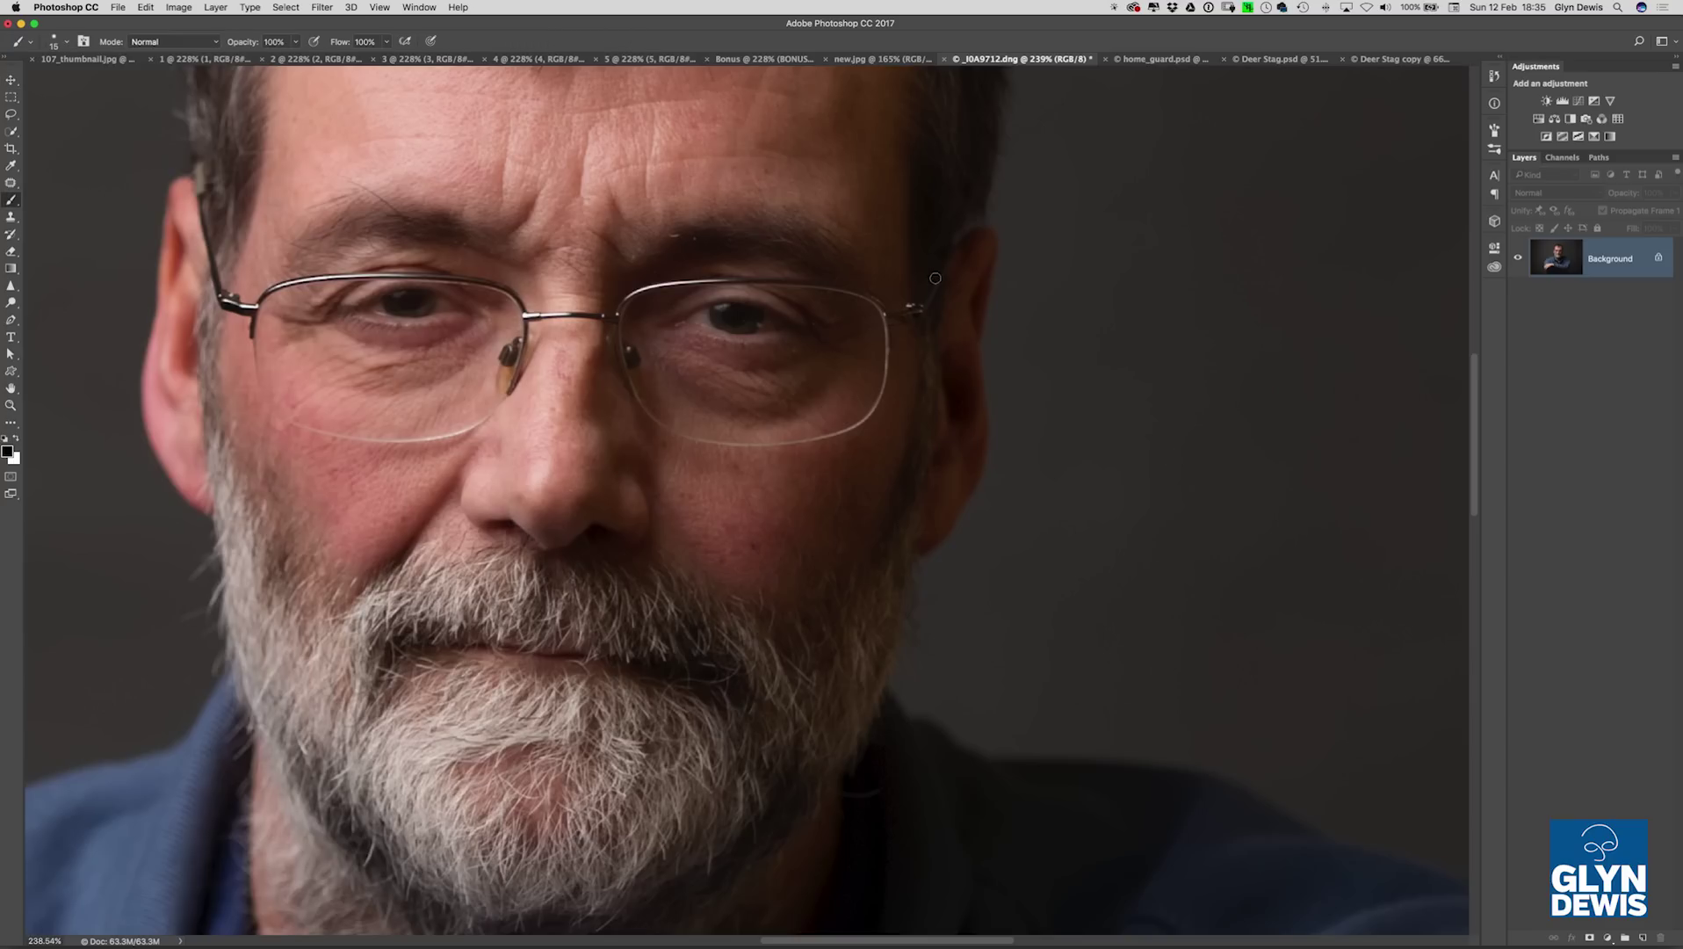
key("q")
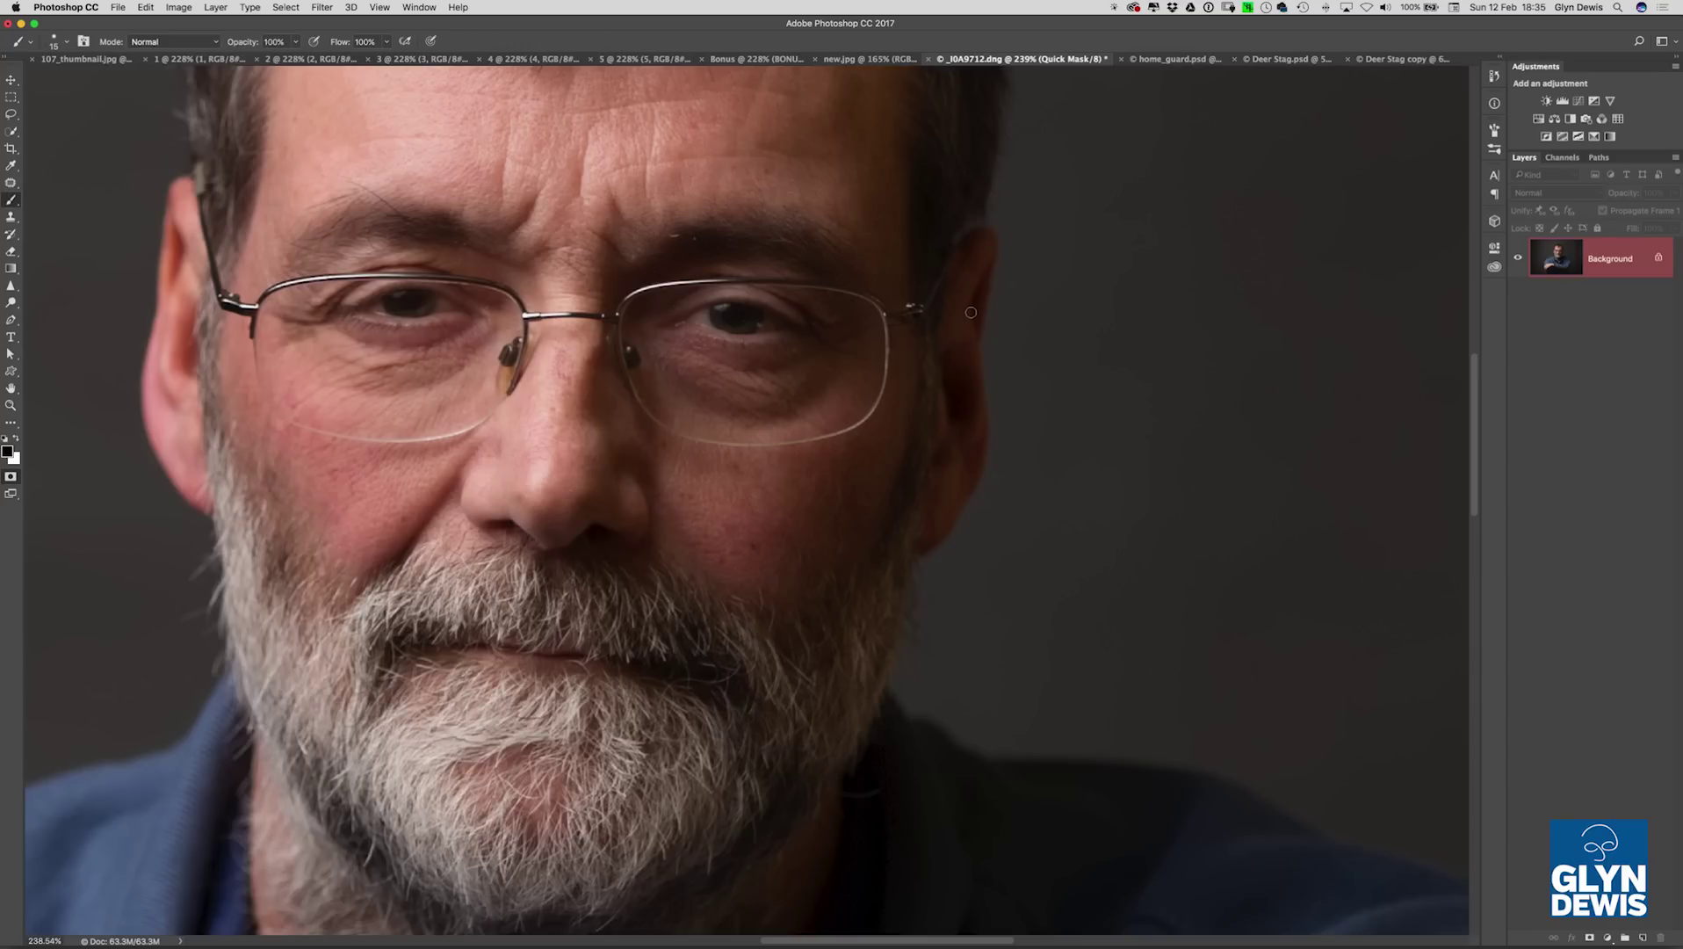
key("bracketleft")
left_click(426, 300)
left_click_drag(421, 306, 393, 300)
left_click_drag(720, 310, 761, 325)
key("q")
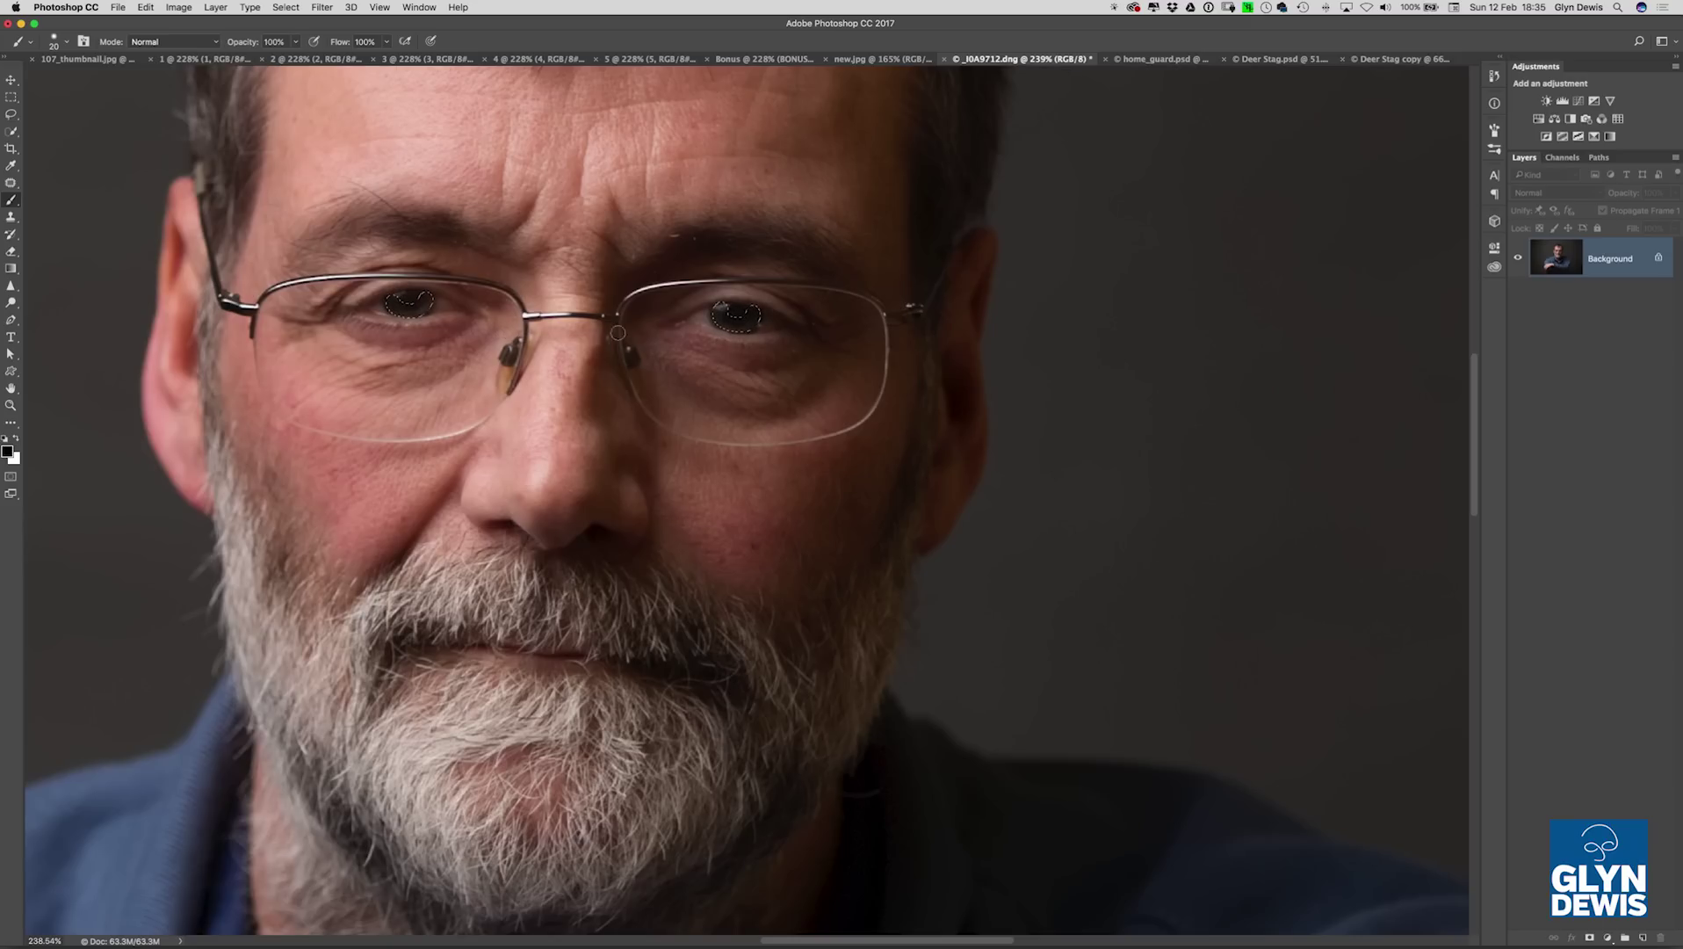
left_click(892, 343, "alt+super")
left_click_drag(892, 343, 816, 314)
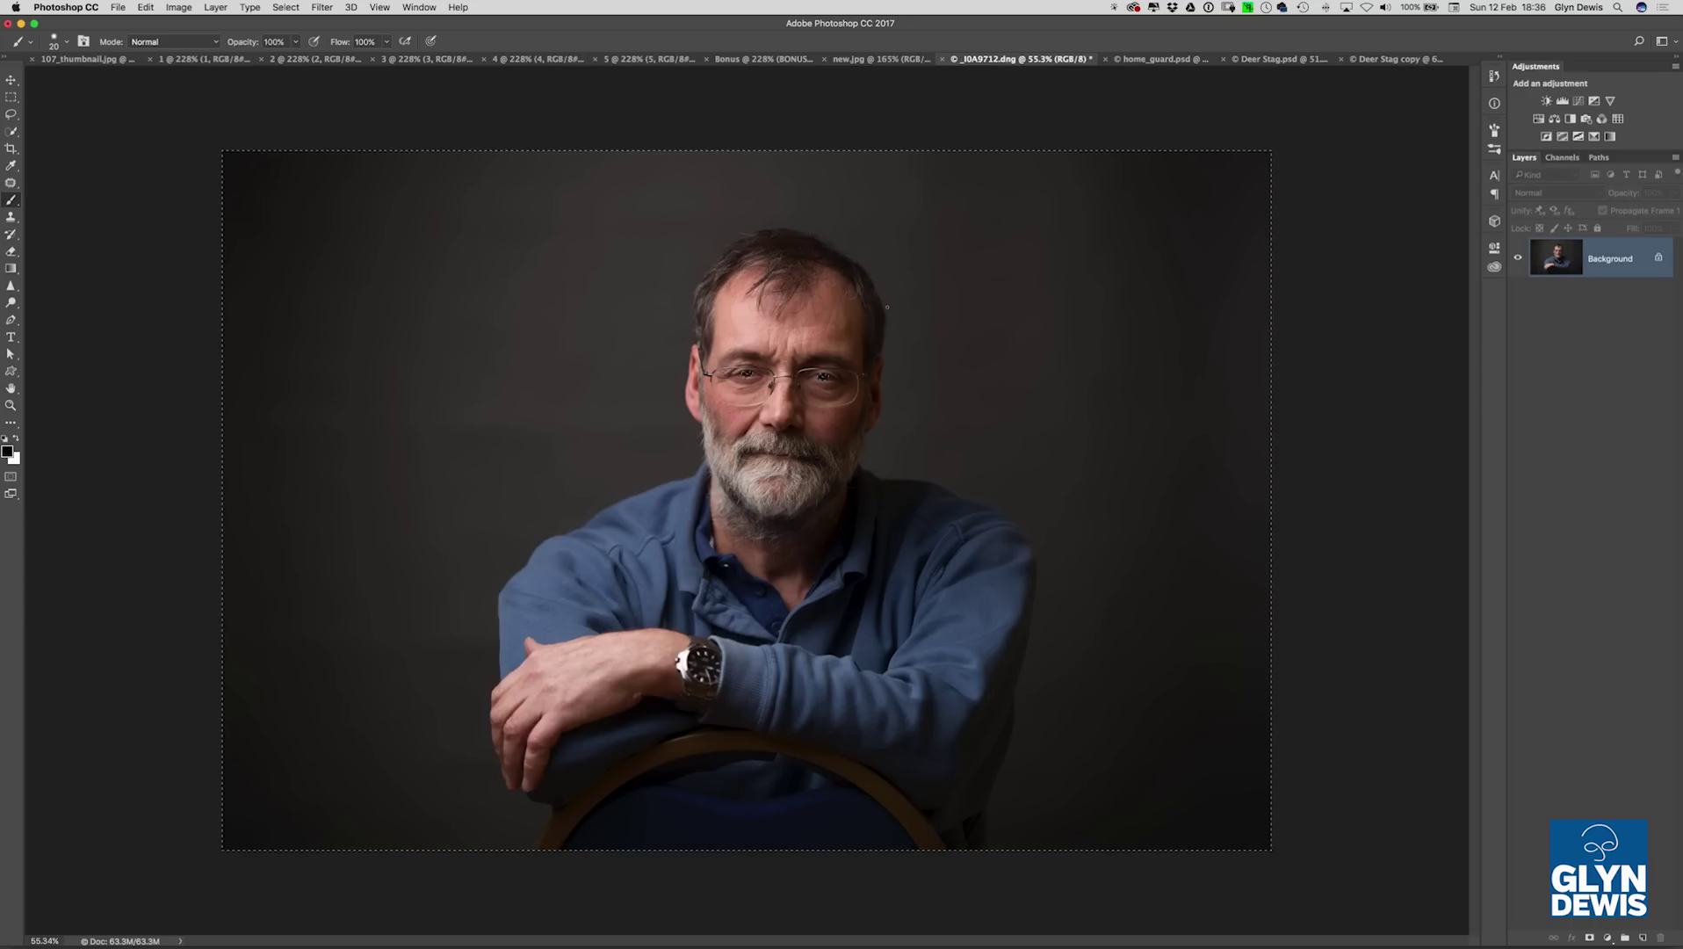
- Deselect, zoom in on the eyes, and bring up Quick Mask Options
key("super+d")
scroll(774, 377, "up", 6)
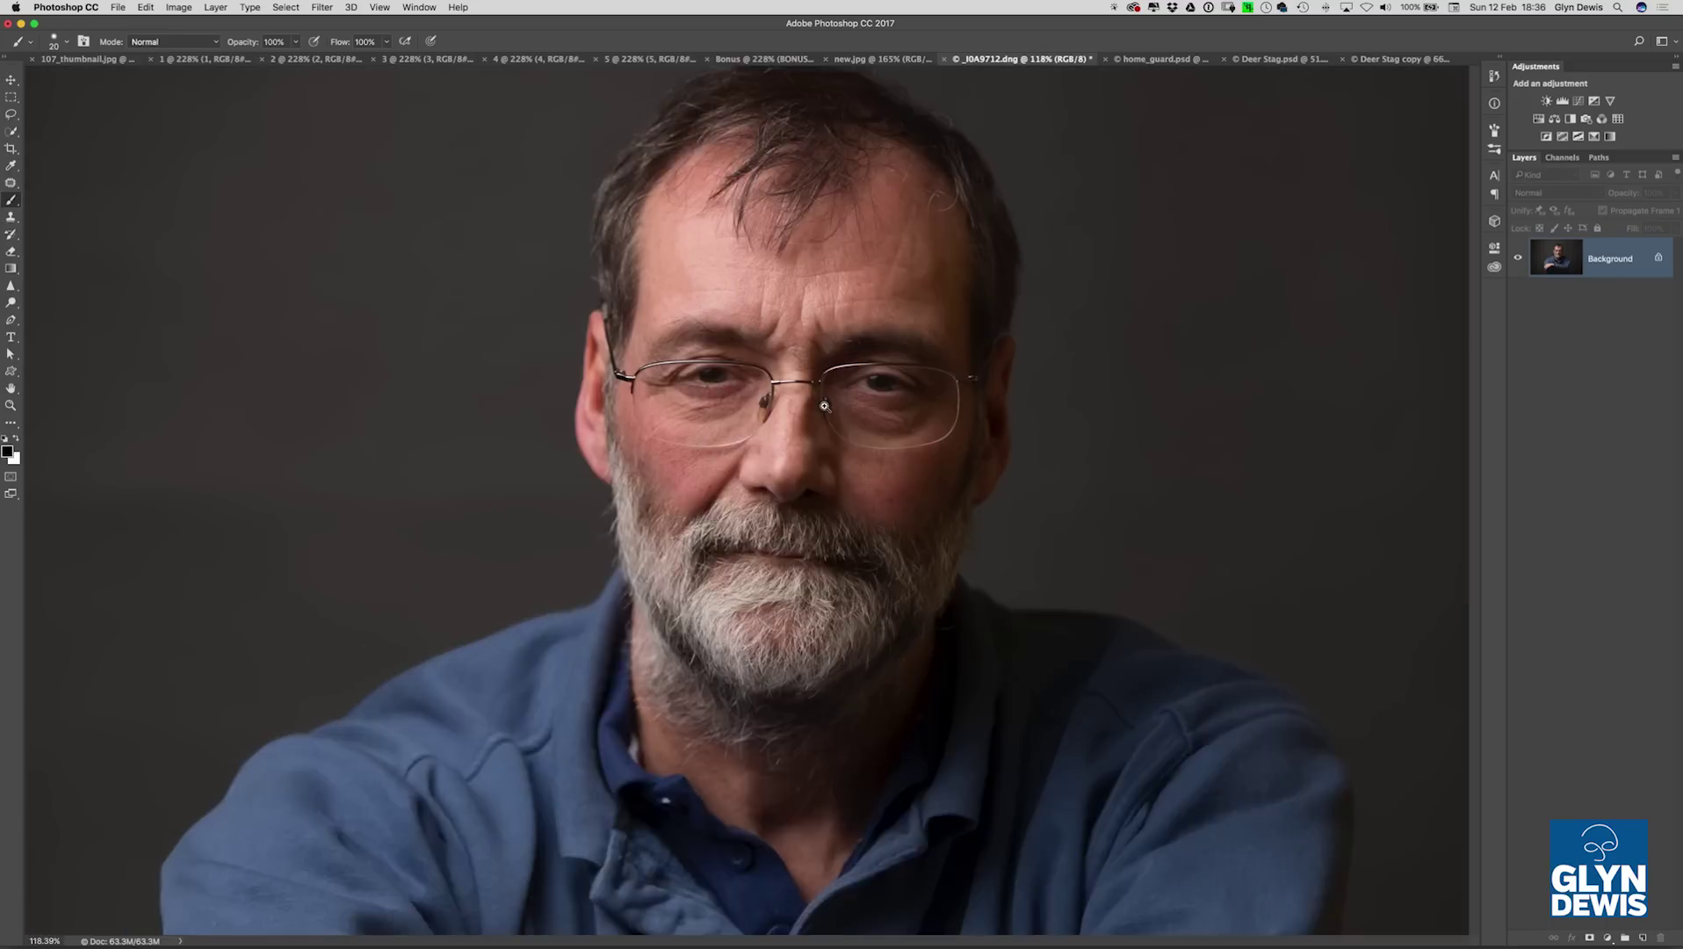
left_click_drag(773, 381, 565, 384)
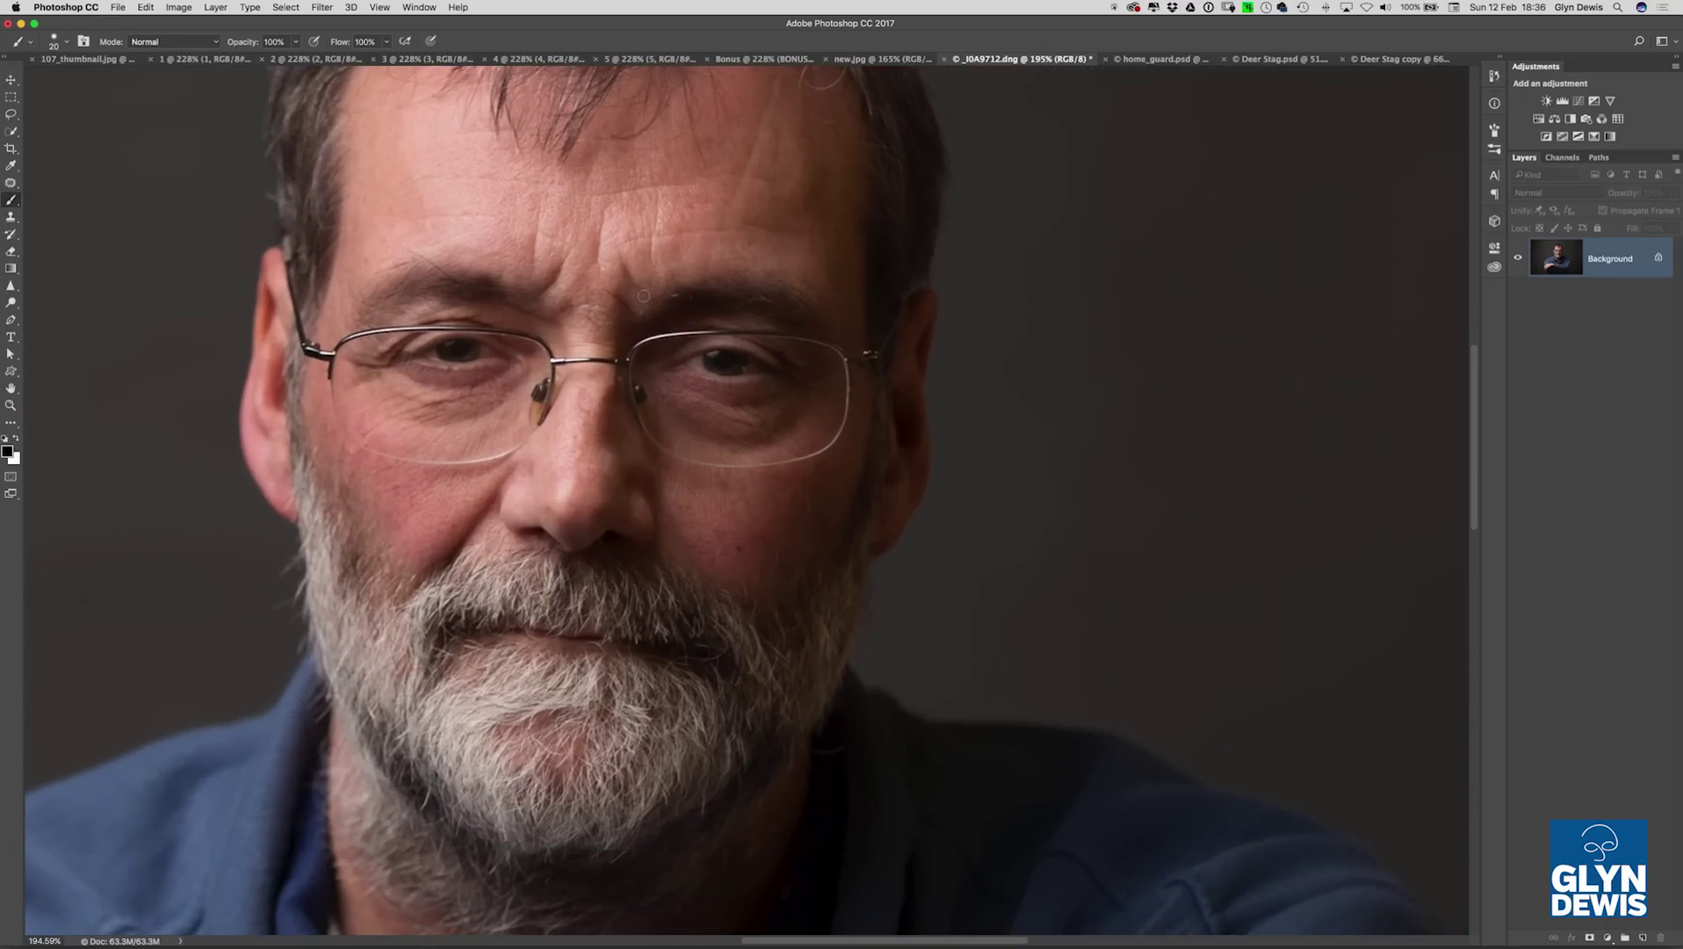
double_click(11, 479)
left_click_drag(1069, 307, 1018, 275)
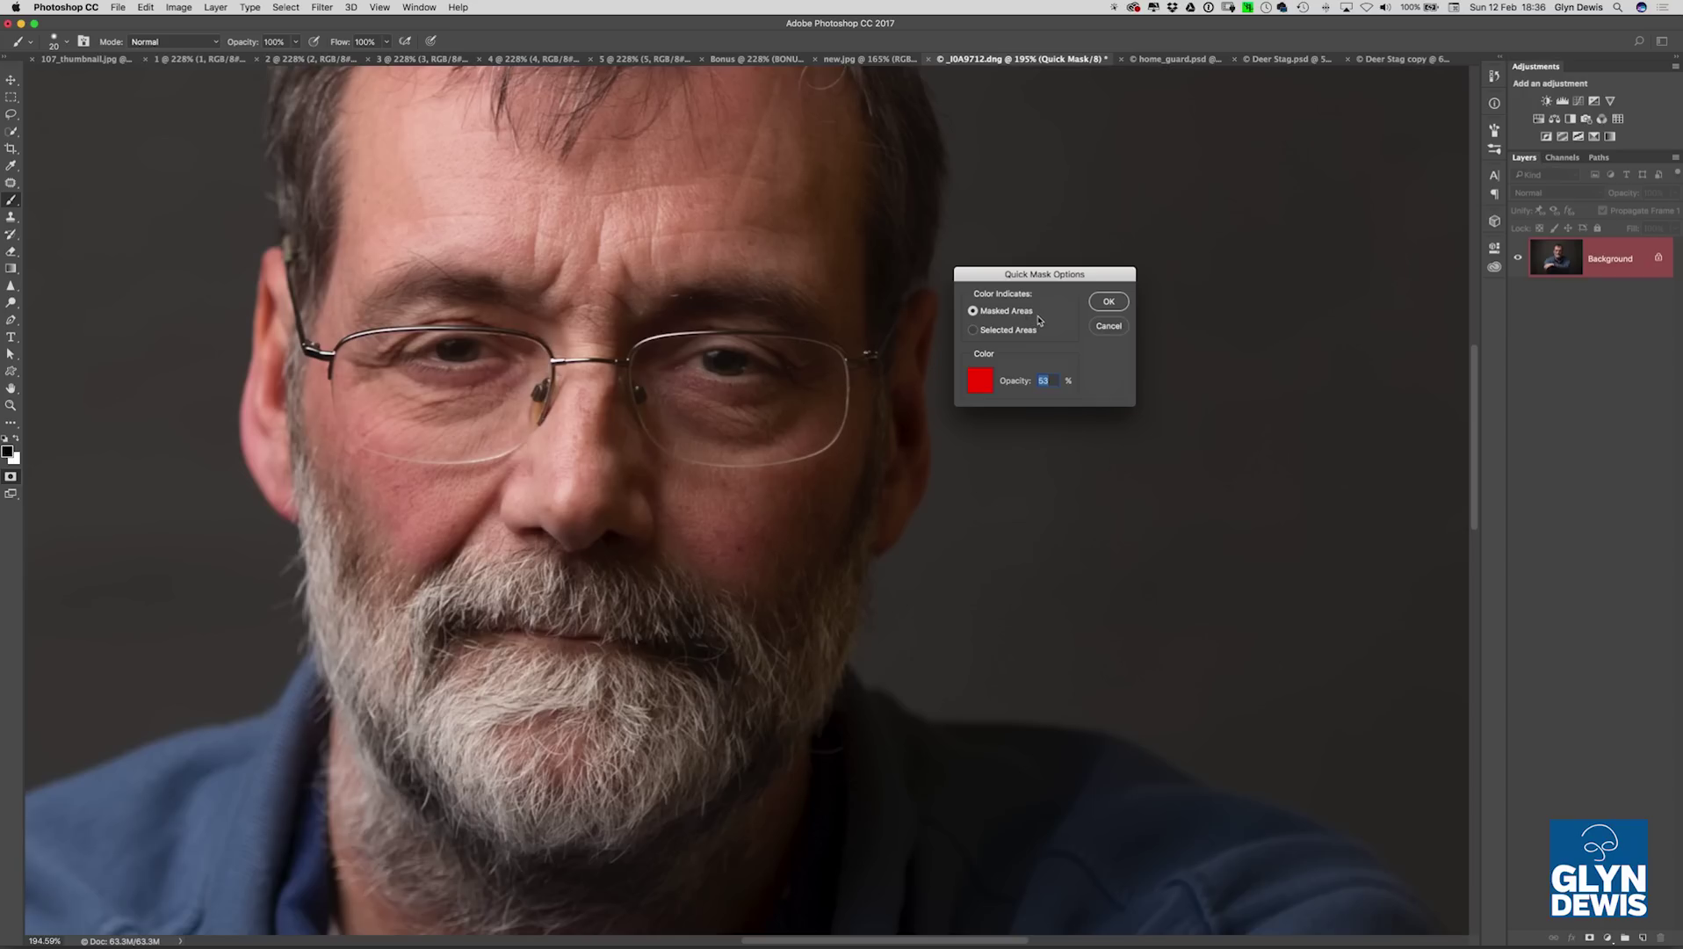
- Set Quick Mask to show Selected Areas, paint both irises, convert to a selection, and zoom out
left_click(975, 334)
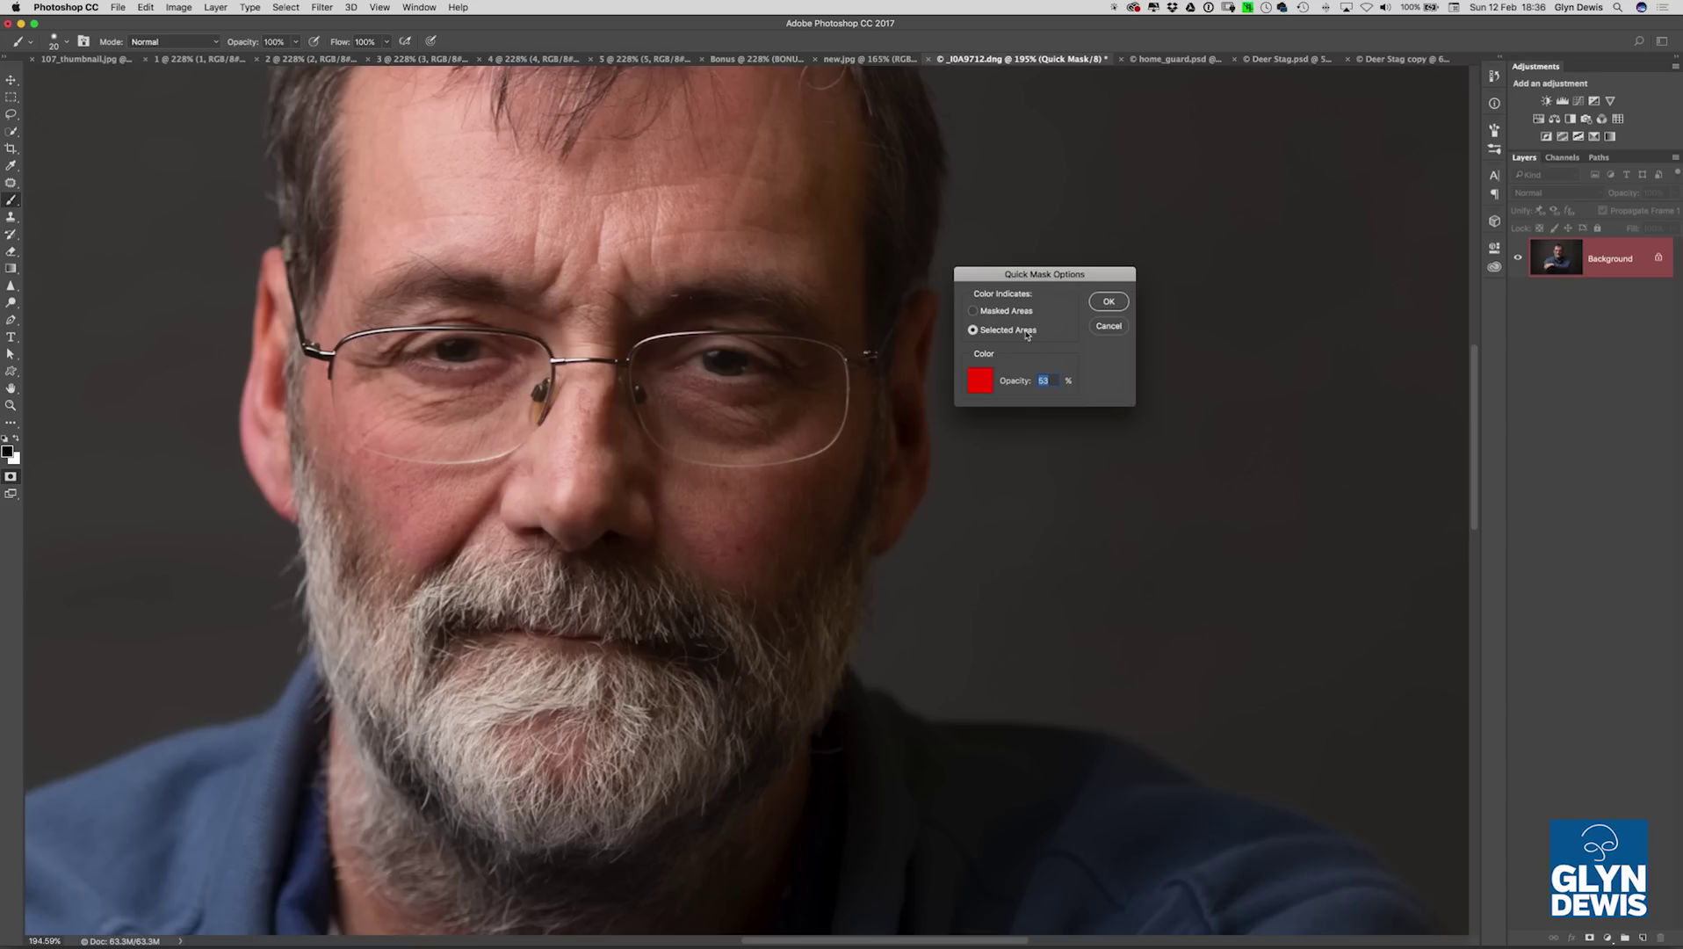
left_click(1108, 302)
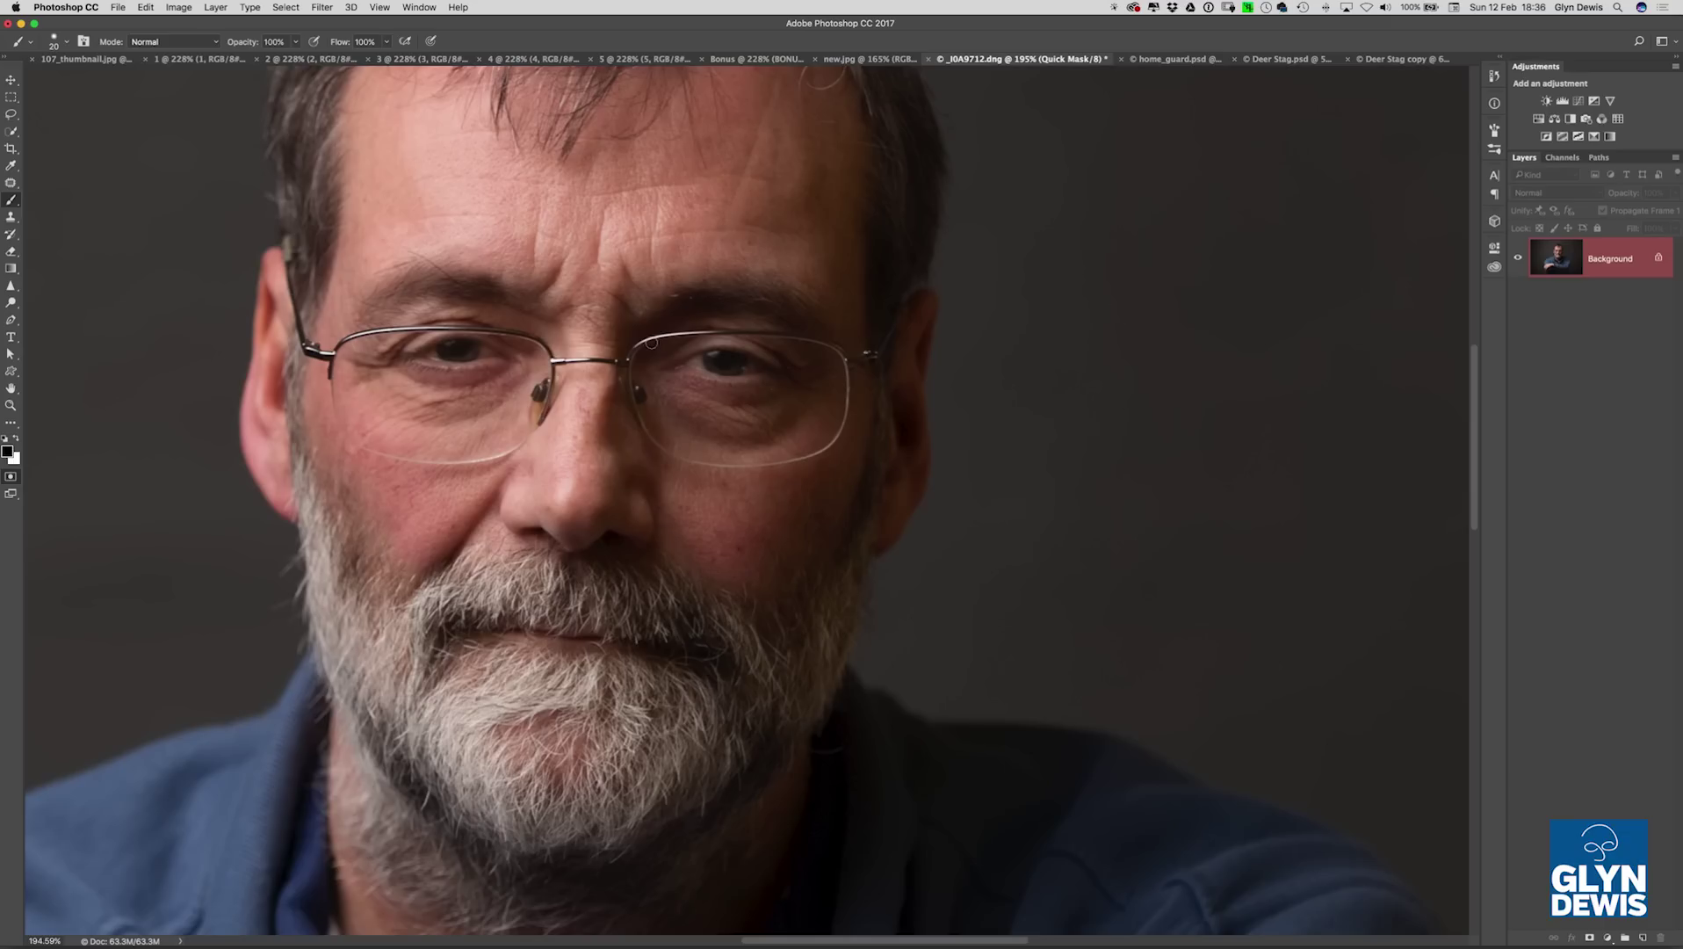
mouse_move(457, 356)
left_mouse_down()
mouse_move(475, 344)
mouse_move(455, 348)
left_mouse_up()
left_click_drag(712, 355, 713, 363)
key("q")
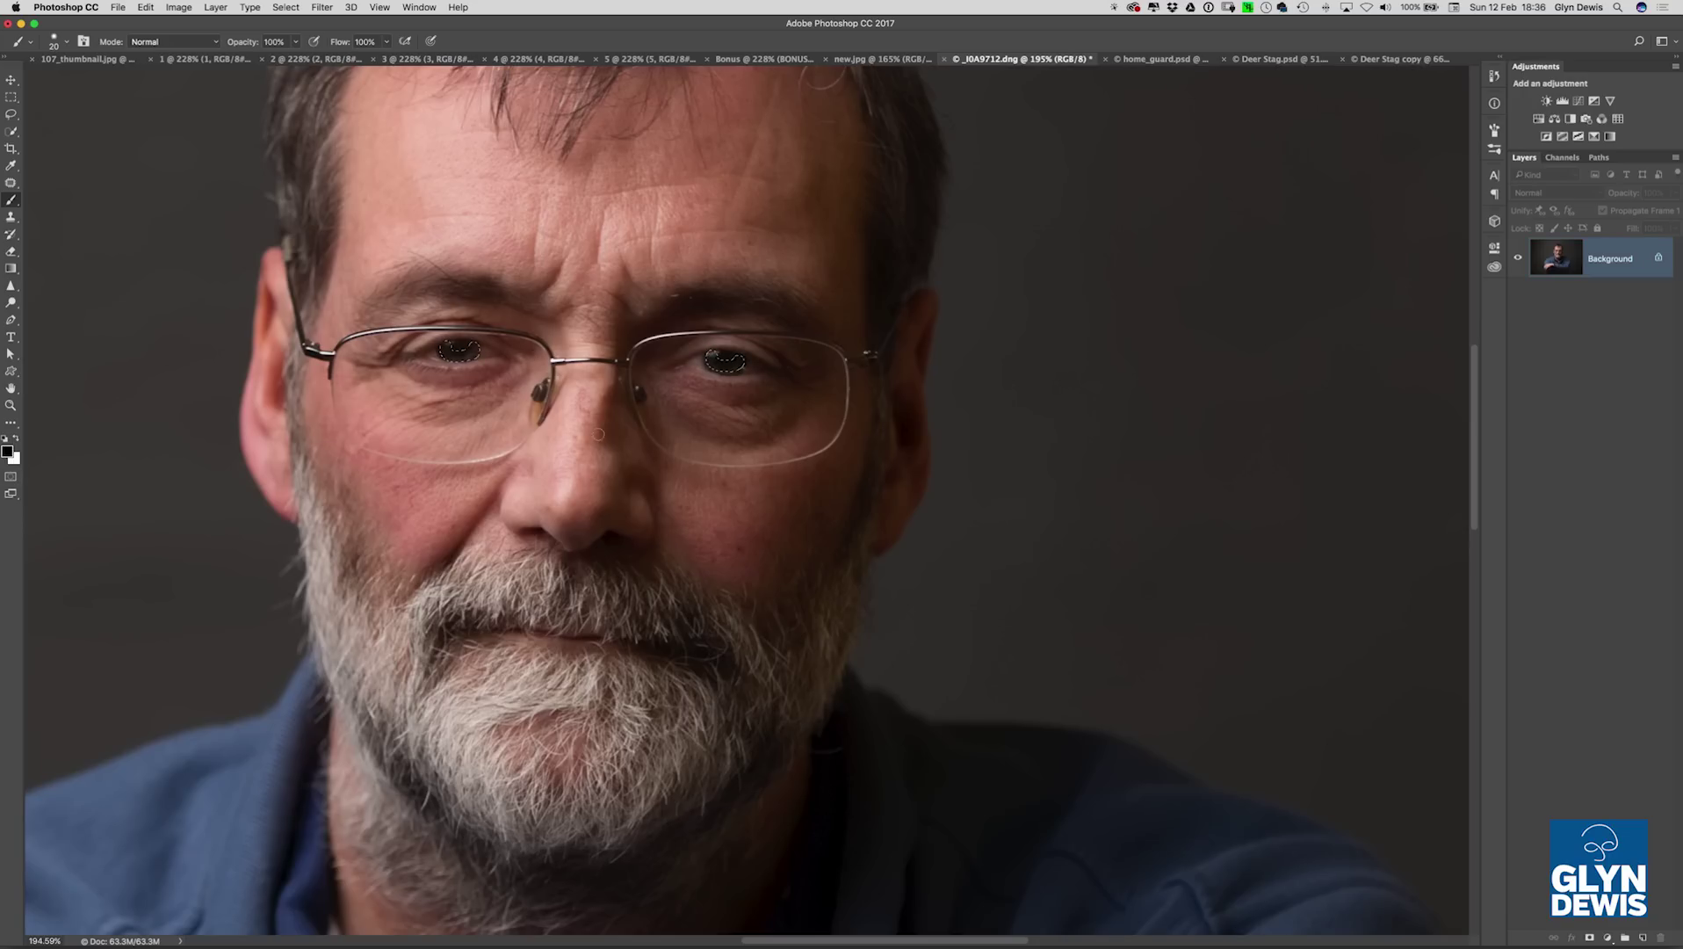
left_click_drag(884, 392, 677, 195)
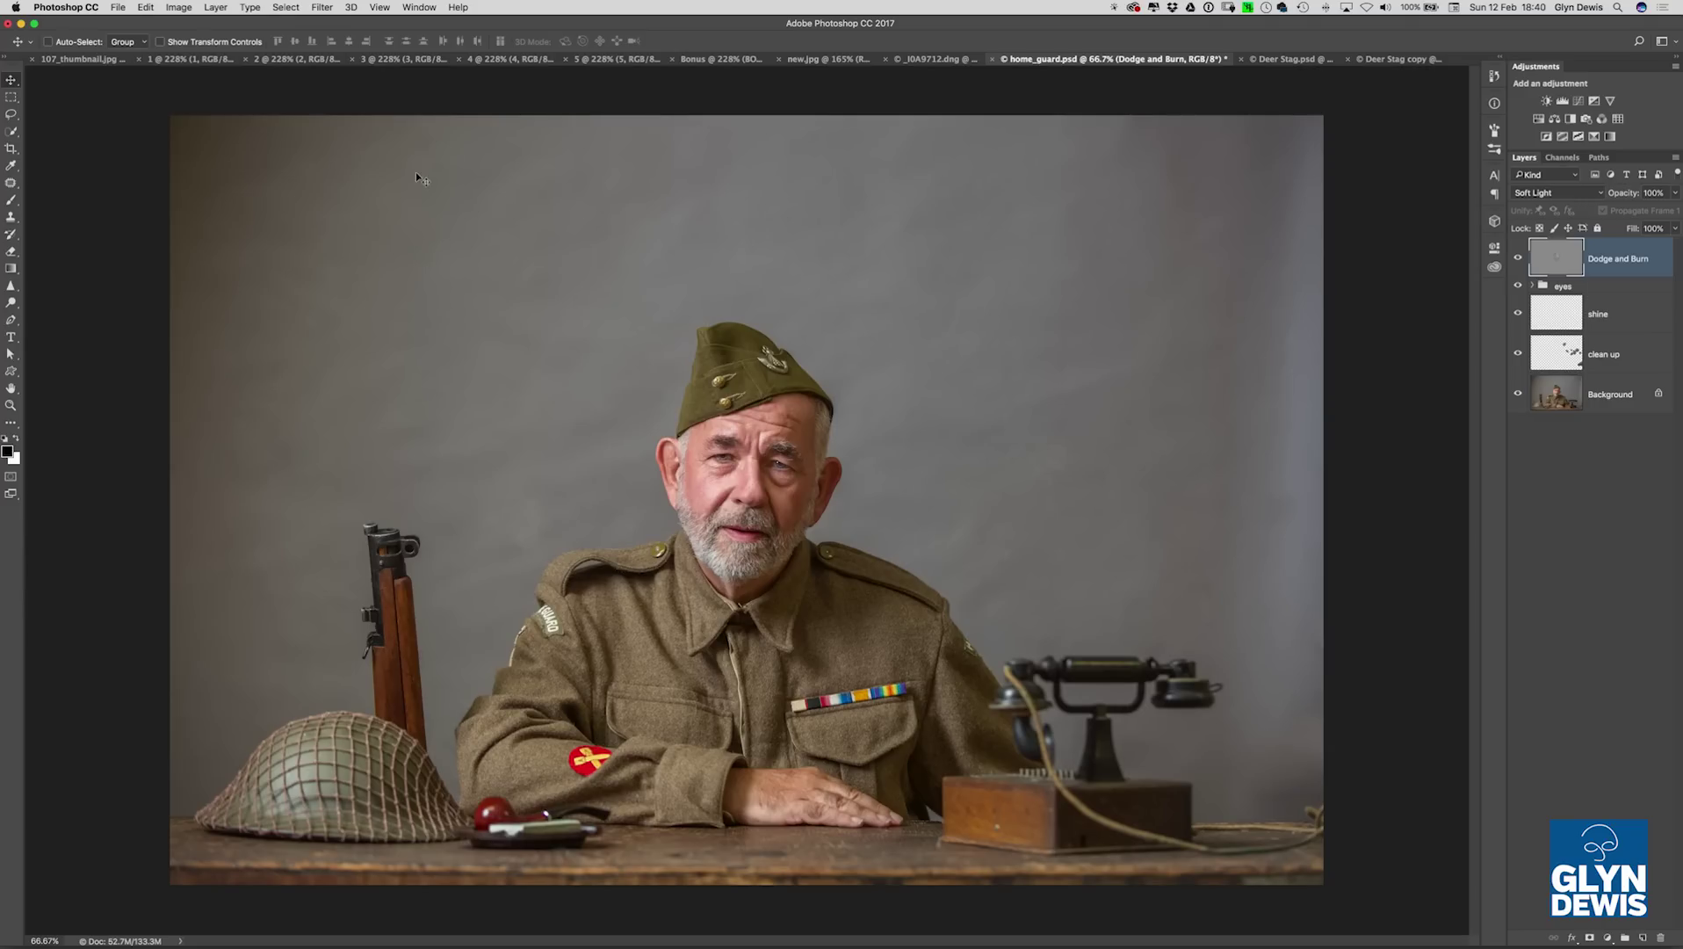
- Place Embedded wall_texture.tif from the Camera Clubs folder into the Home Guard photo
left_click(118, 8)
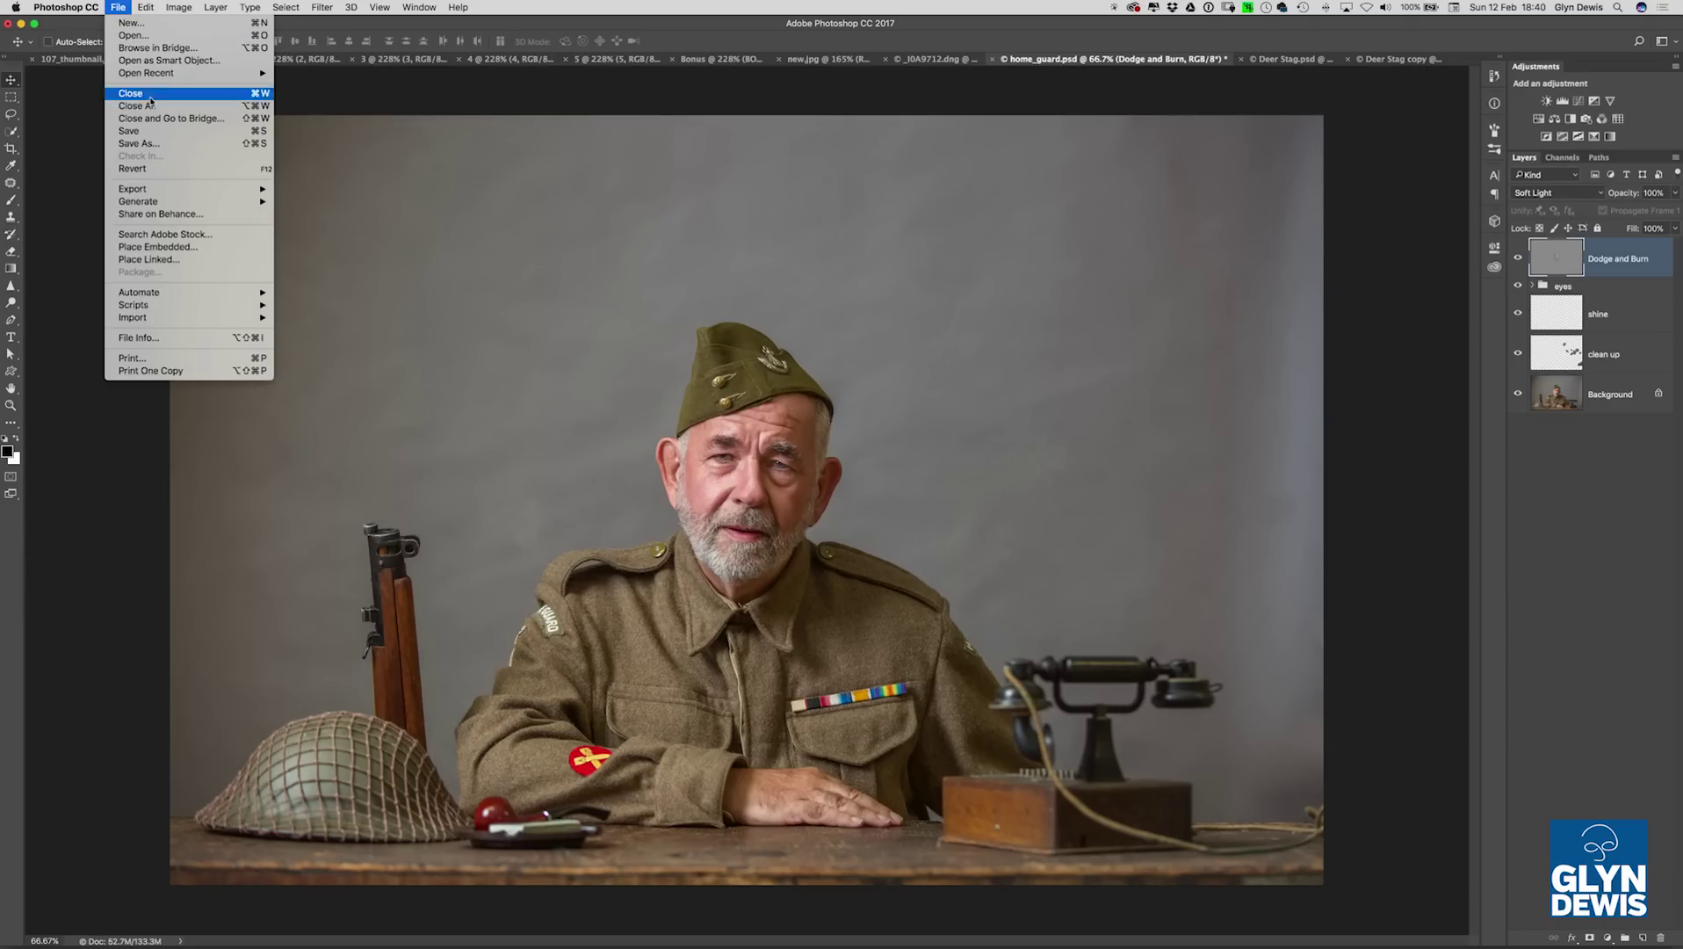
left_click(218, 250)
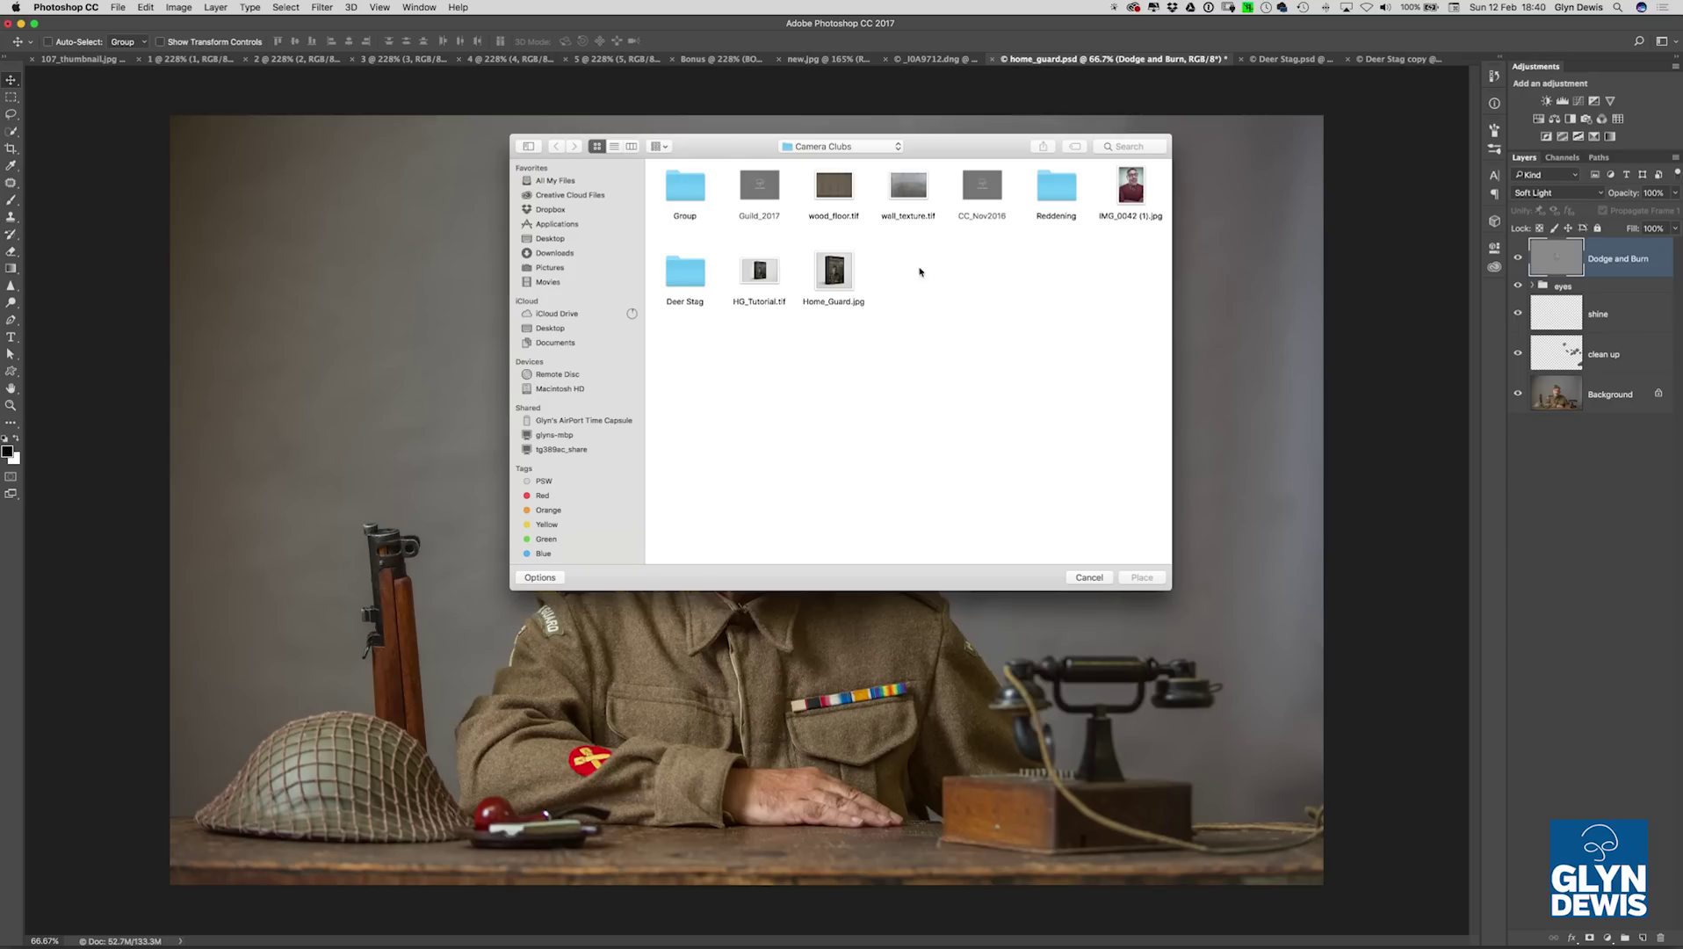
left_click(910, 188)
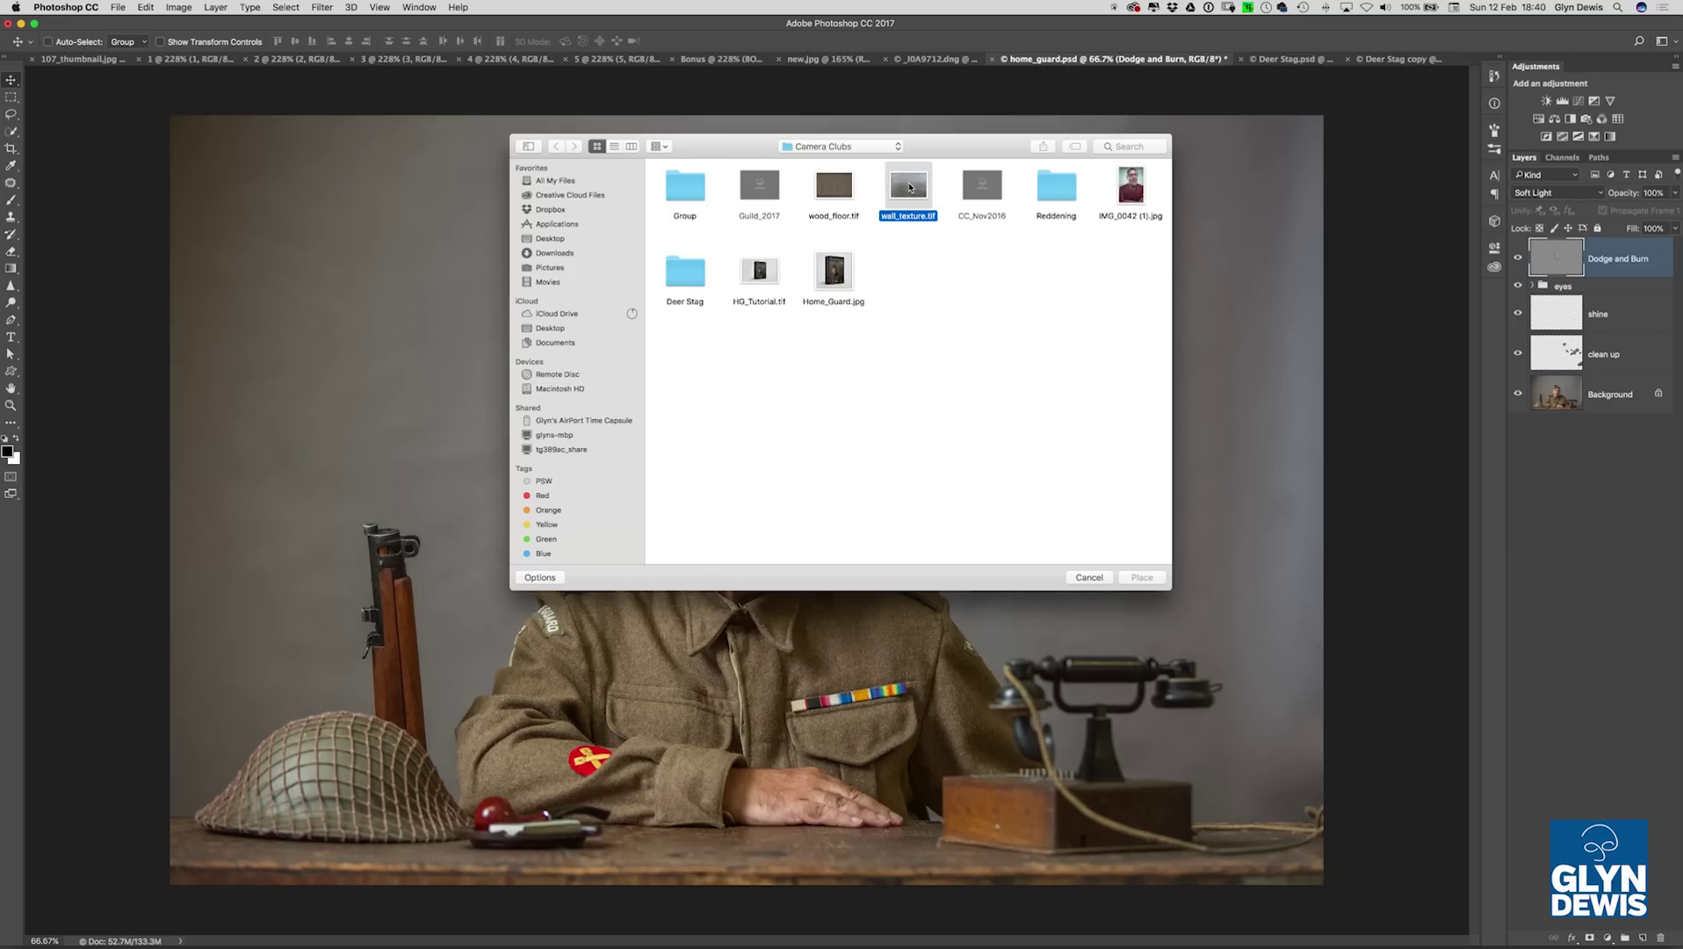
left_click(1142, 577)
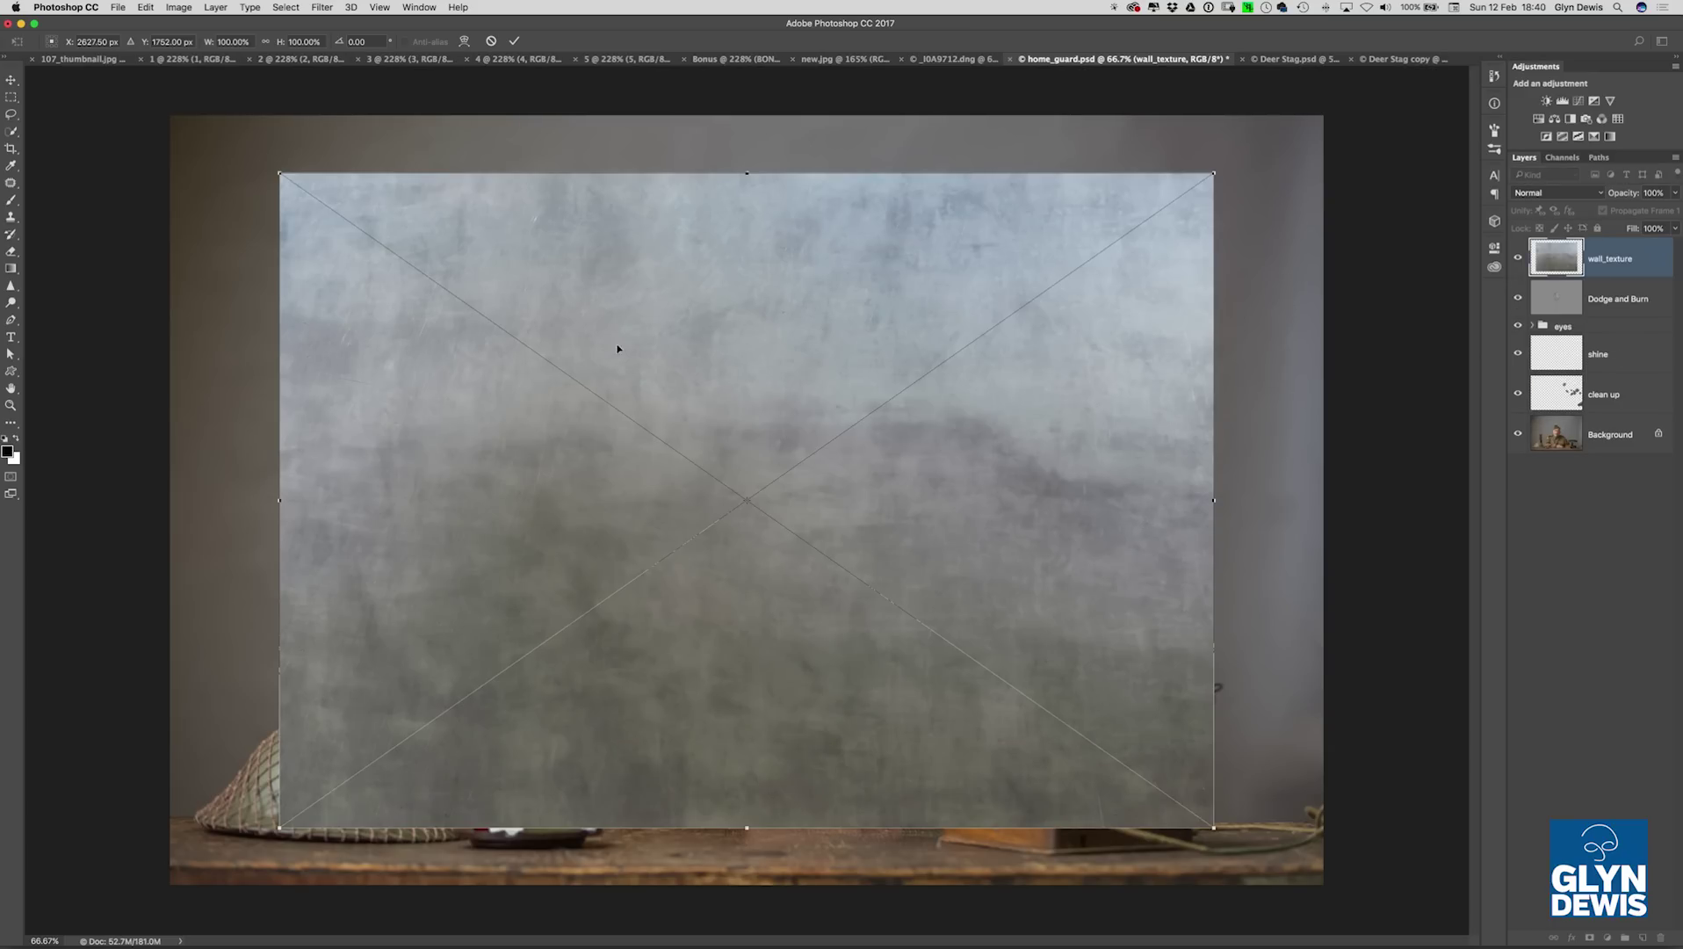
- Scale the wall texture outward from a corner to fill the canvas and commit it
left_click_drag(279, 173, 153, 120)
key("Return")
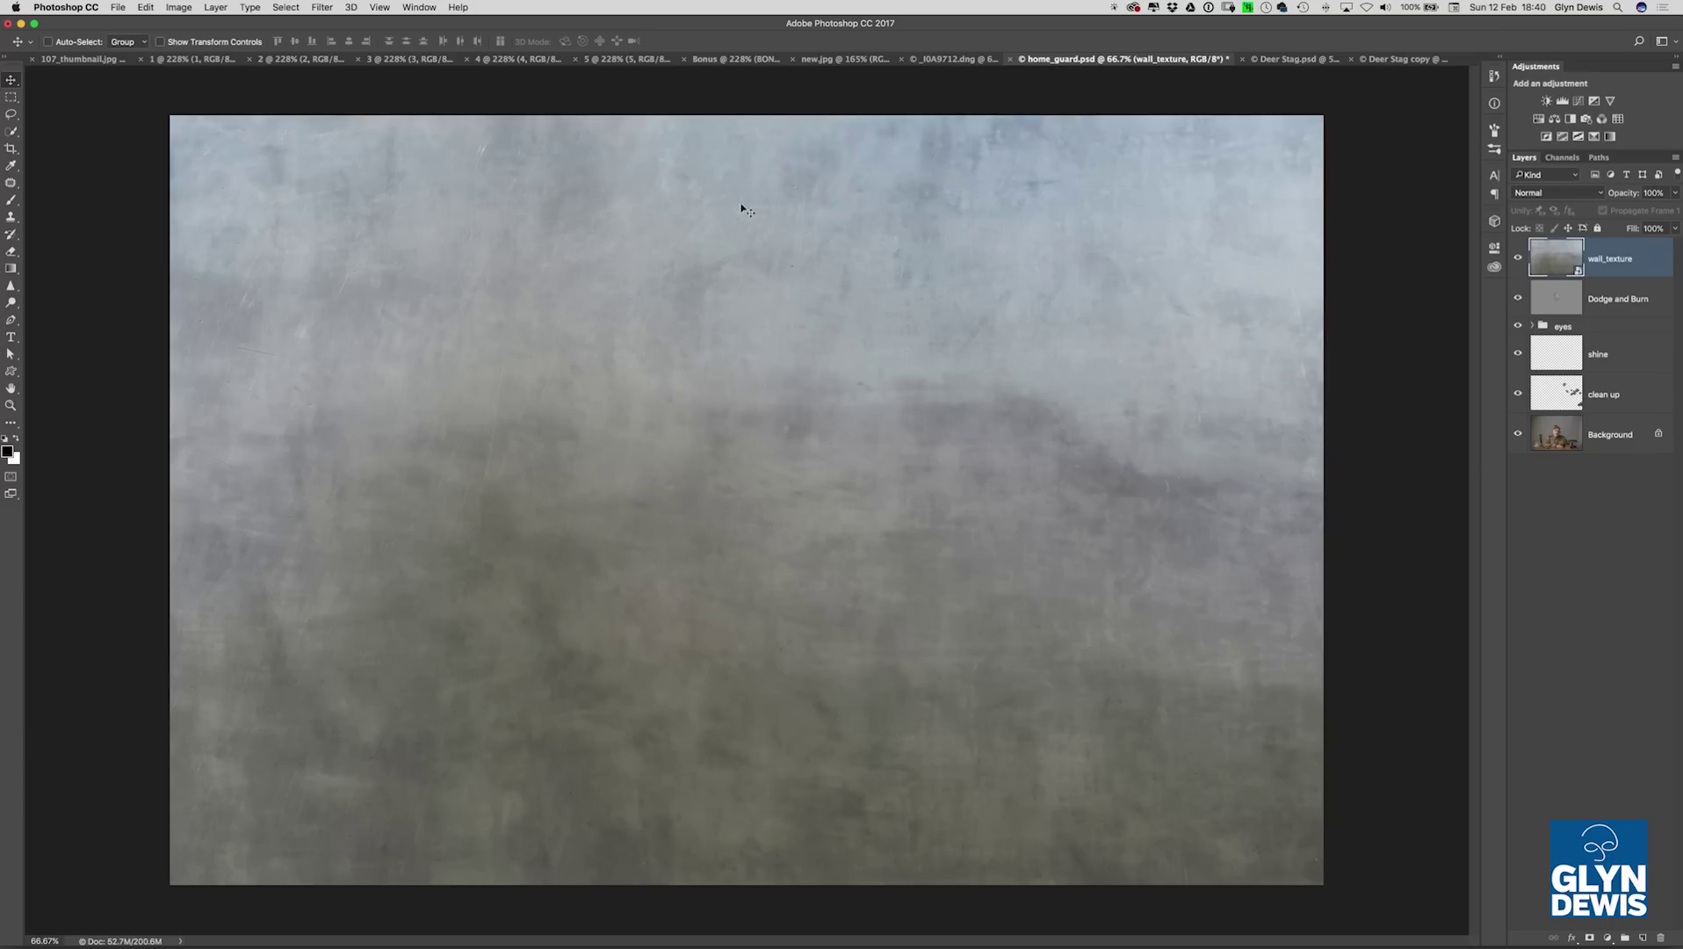
left_click(179, 7)
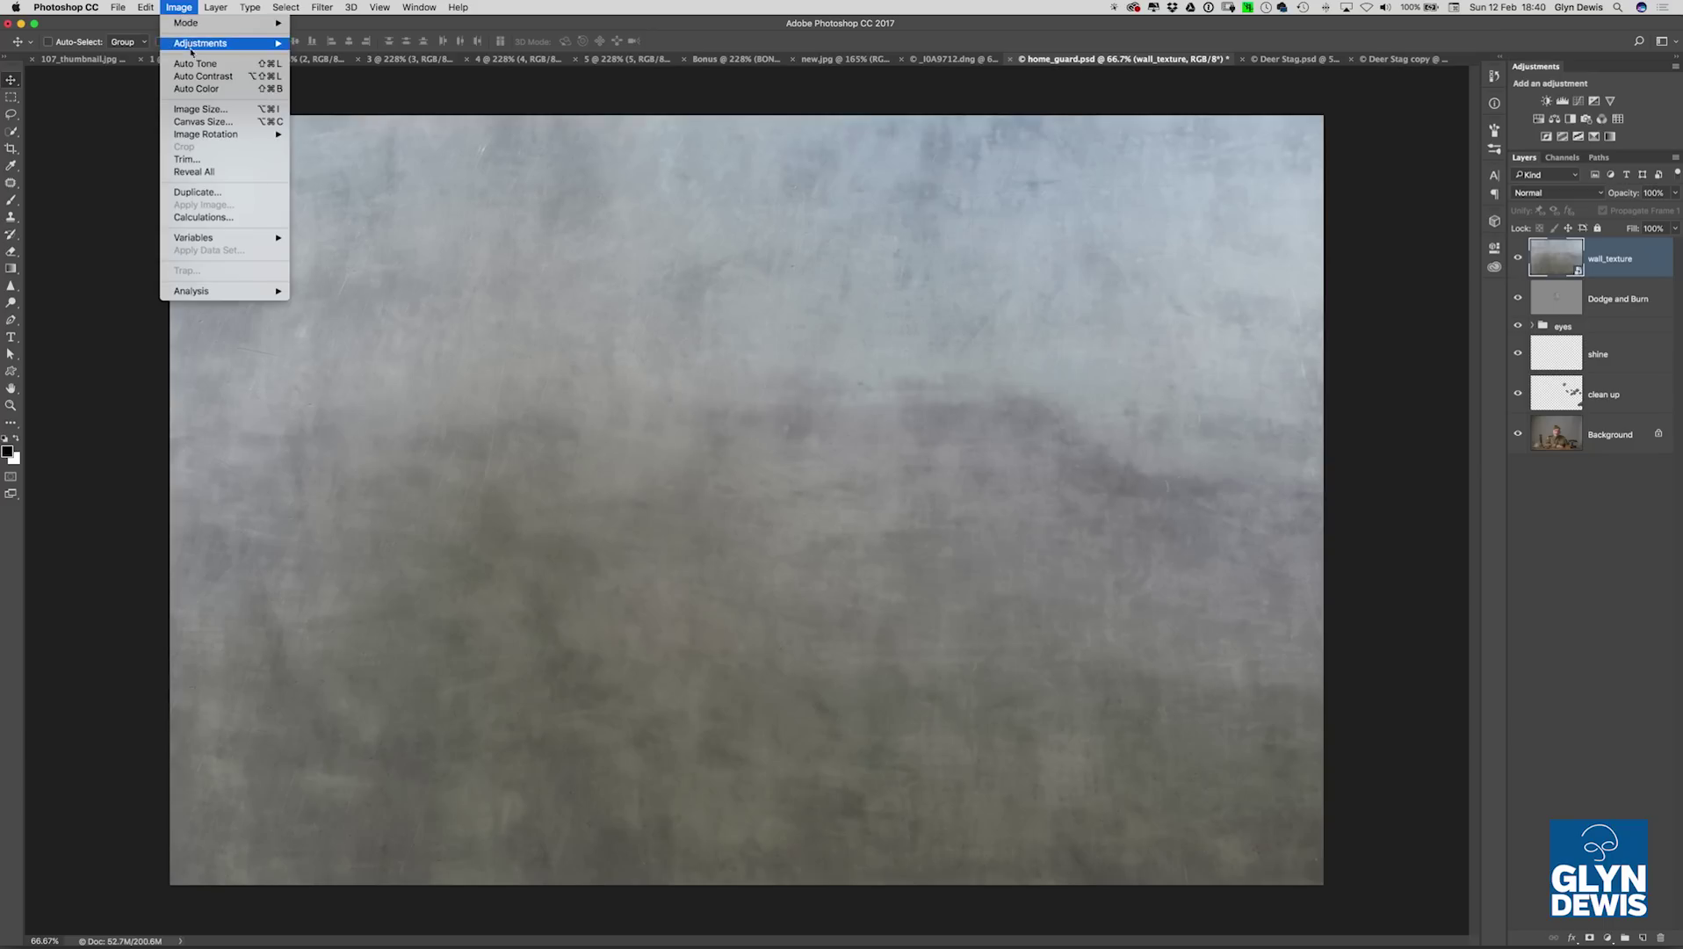
mouse_move(201, 44)
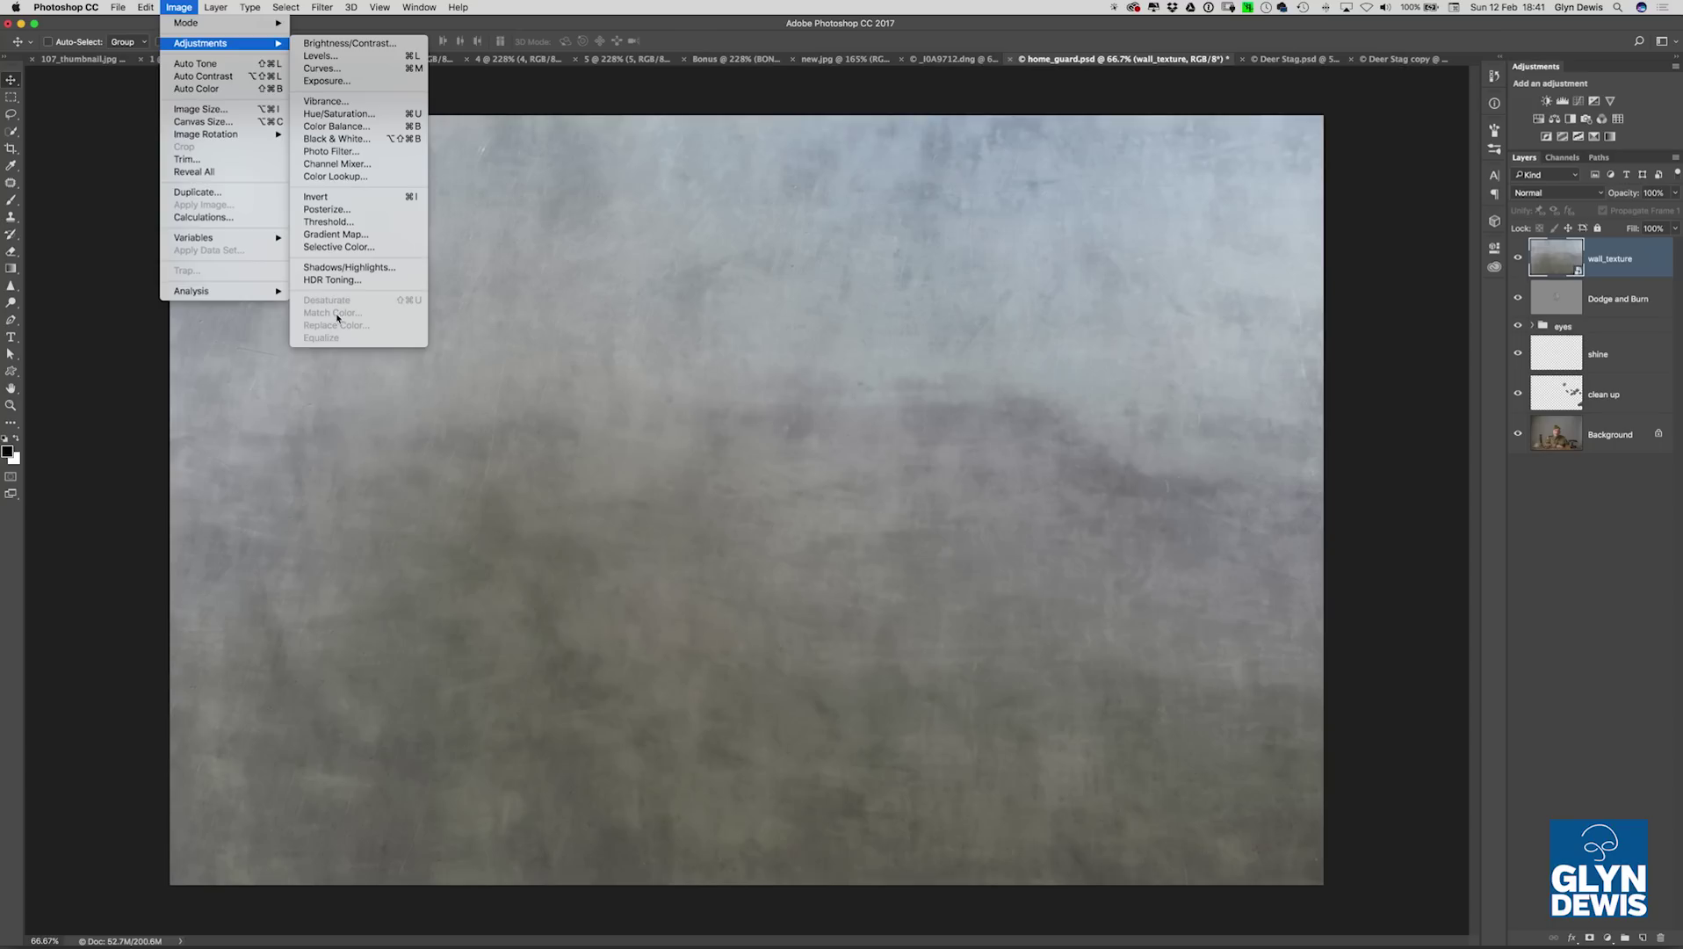
key("Escape")
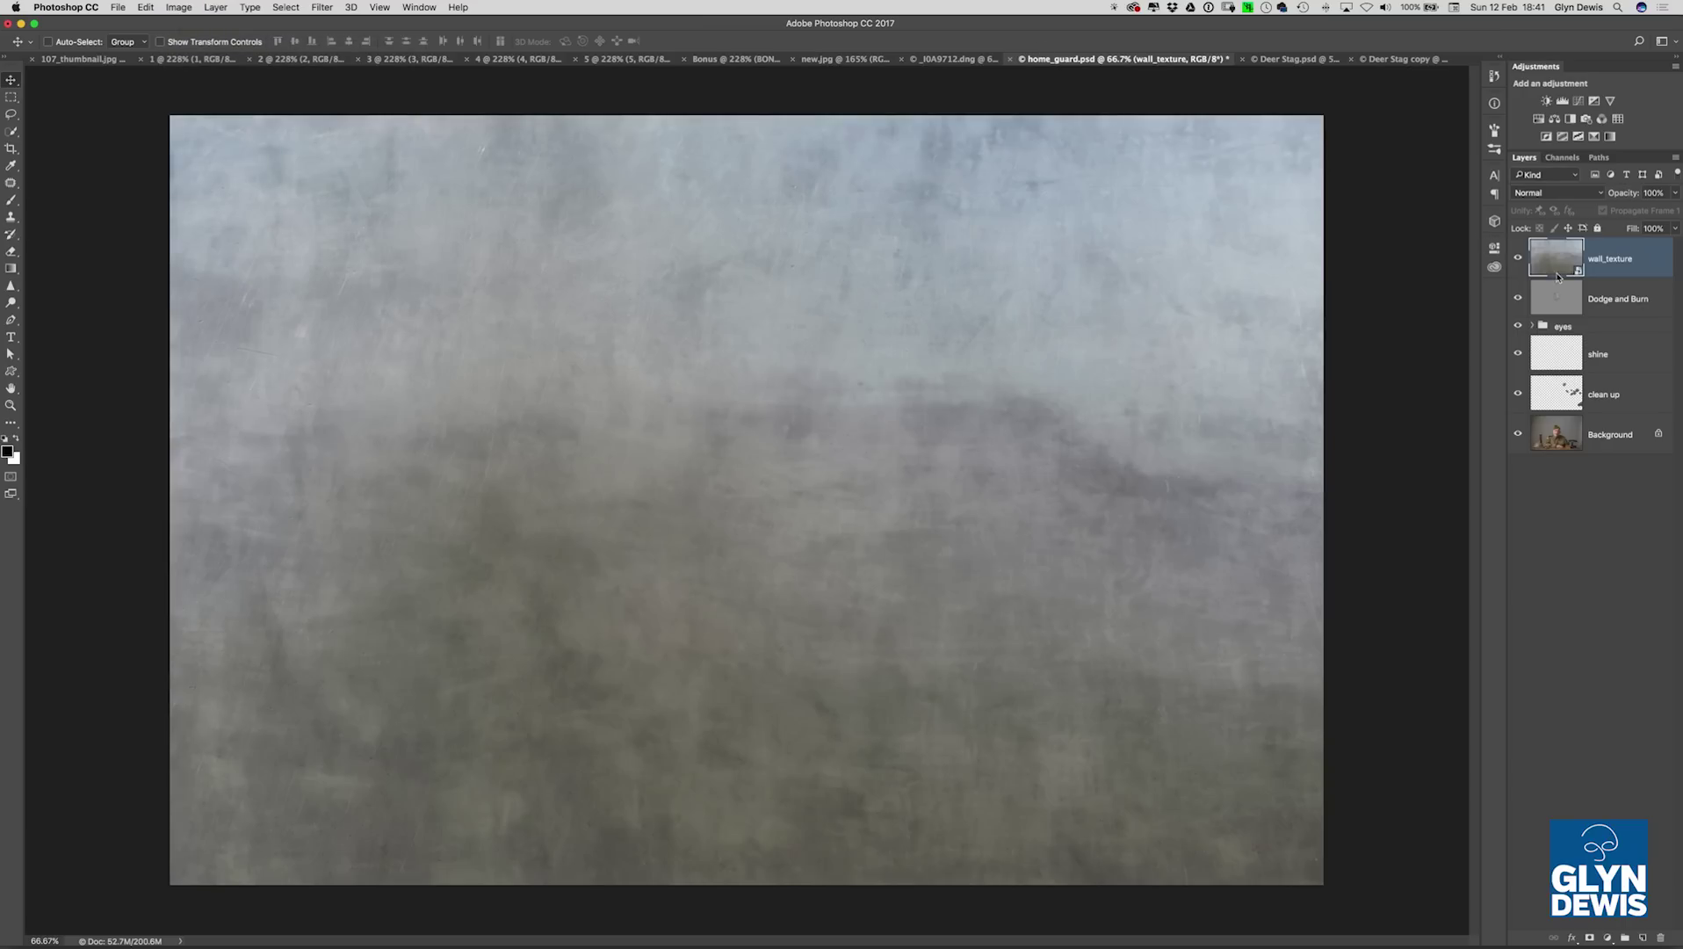
key("super")
- Convert the wall_texture smart object to a pixel layer via Layer > Rasterize > Layer
right_click(1651, 259)
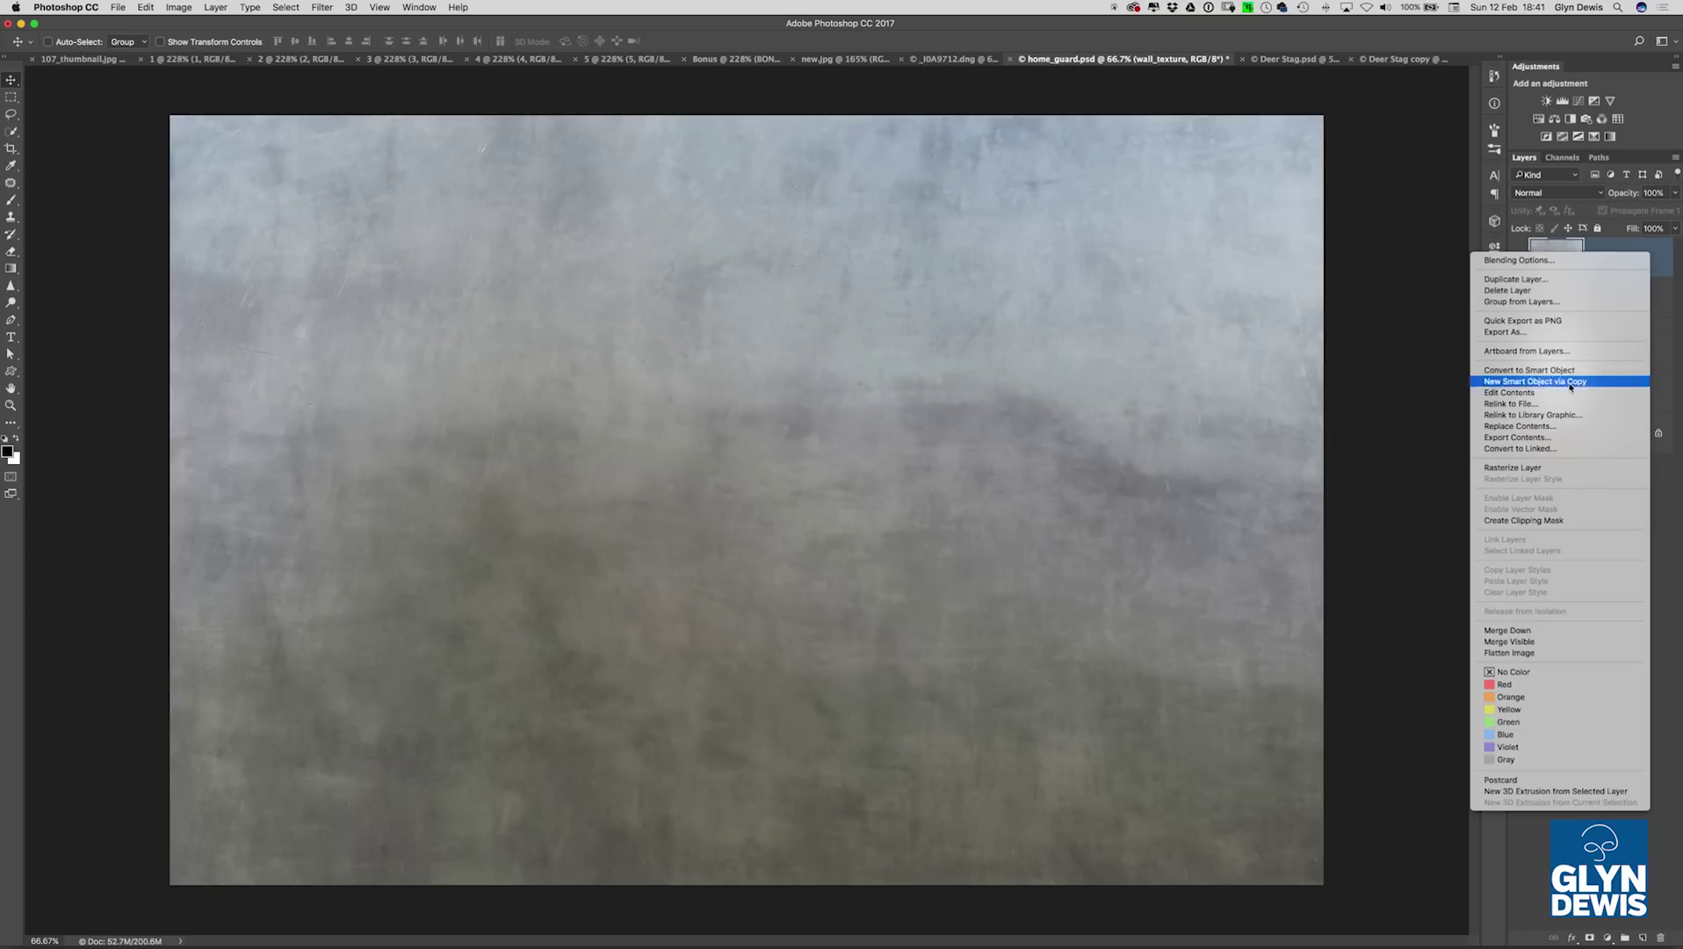
left_click(1198, 487)
left_click(209, 8)
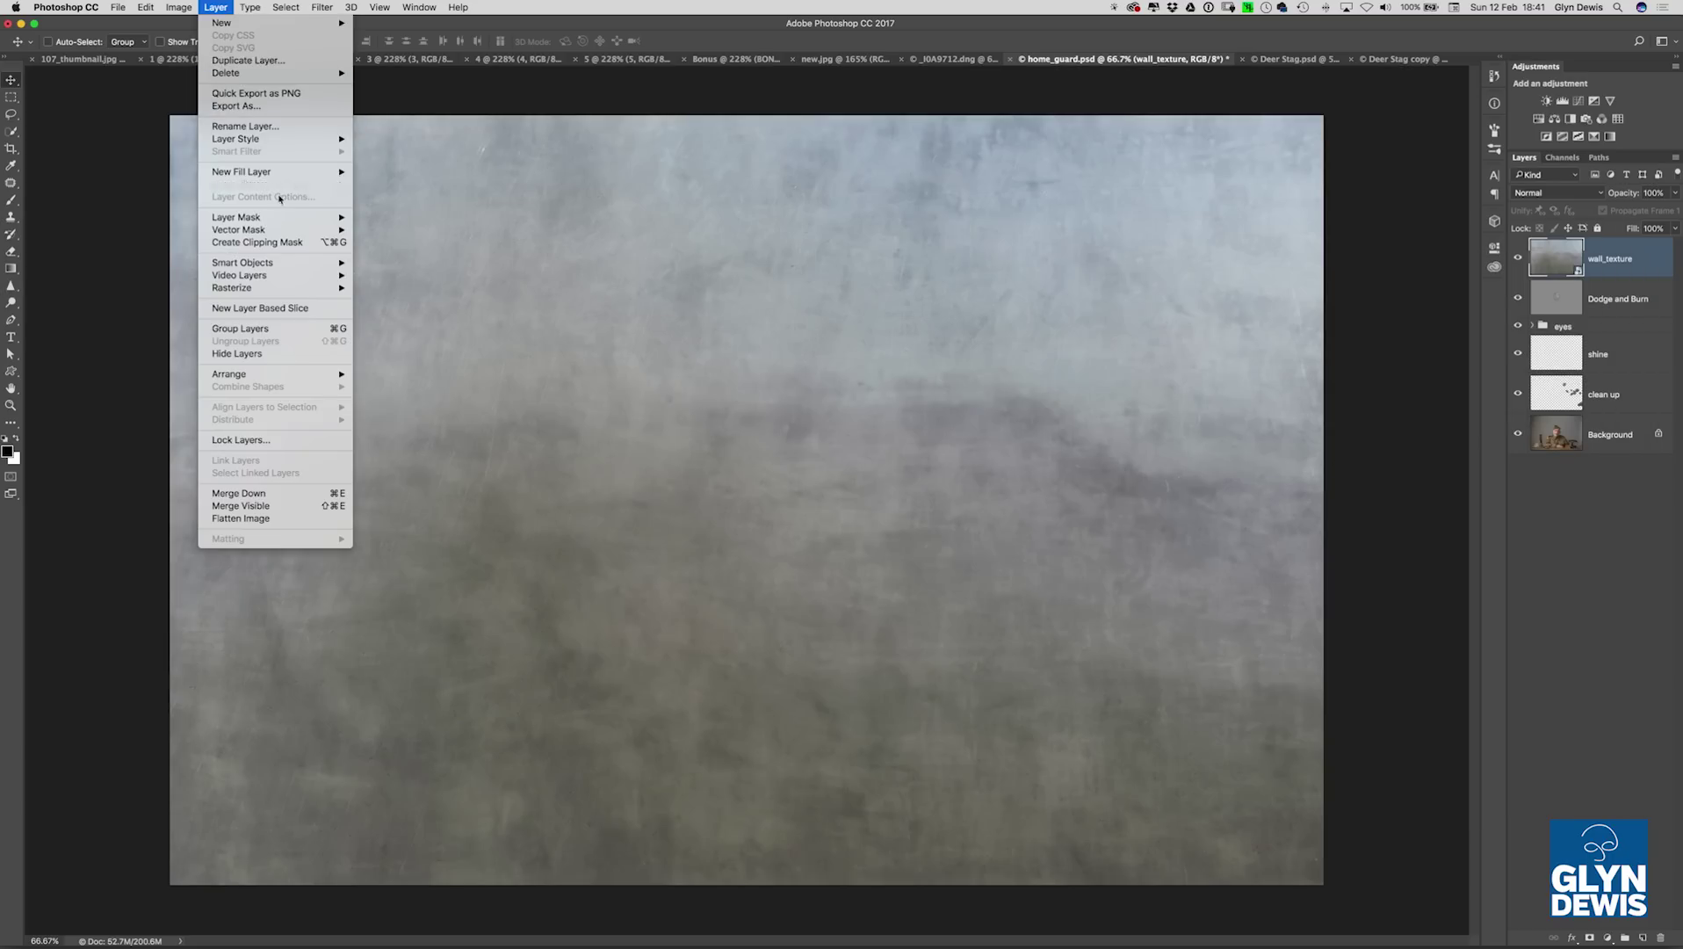
mouse_move(259, 288)
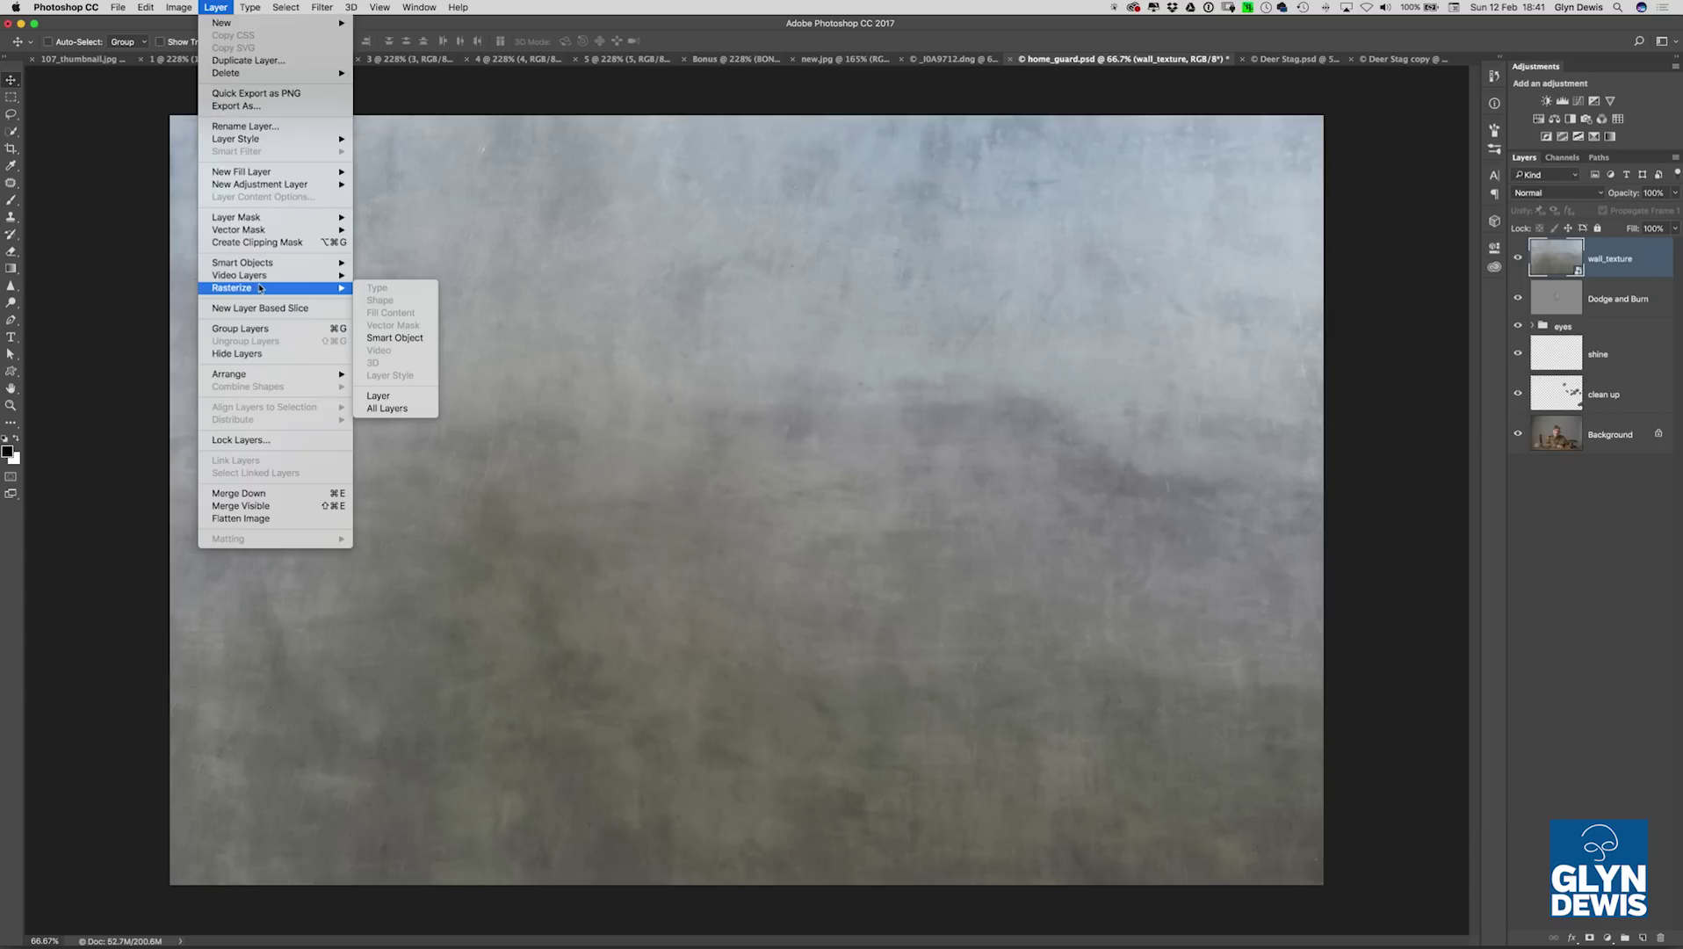
left_click(382, 396)
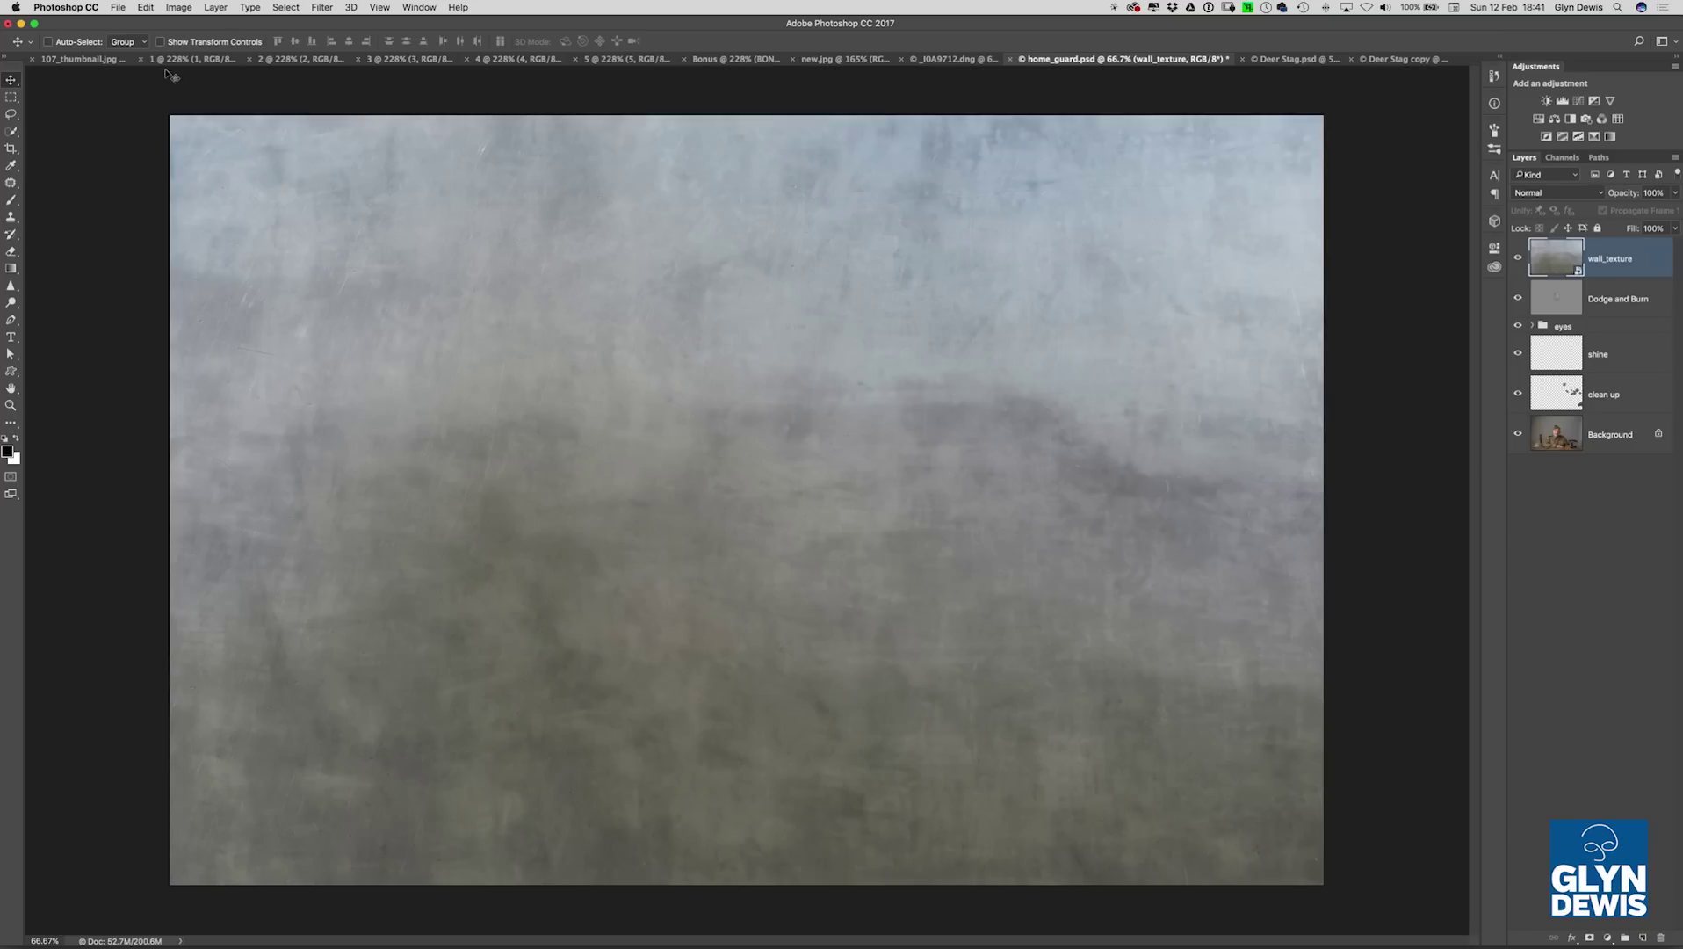
- Review General preferences (Always Create Smart Objects when Placing off), then delete the wall_texture layer
left_click(70, 9)
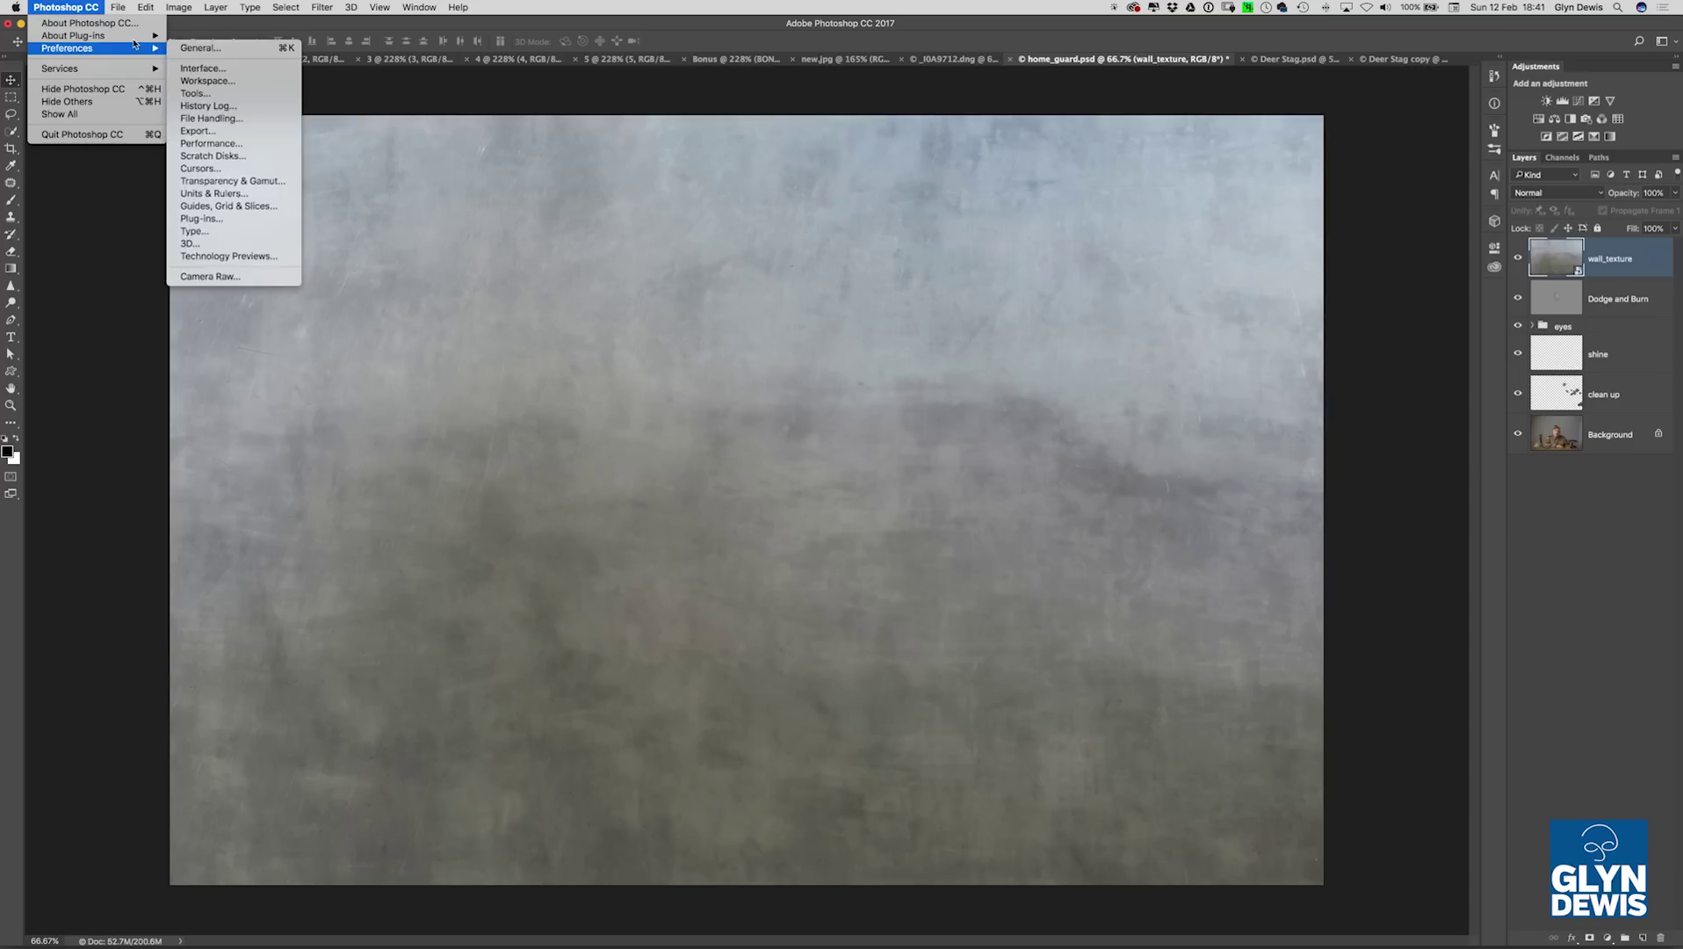
left_click(222, 50)
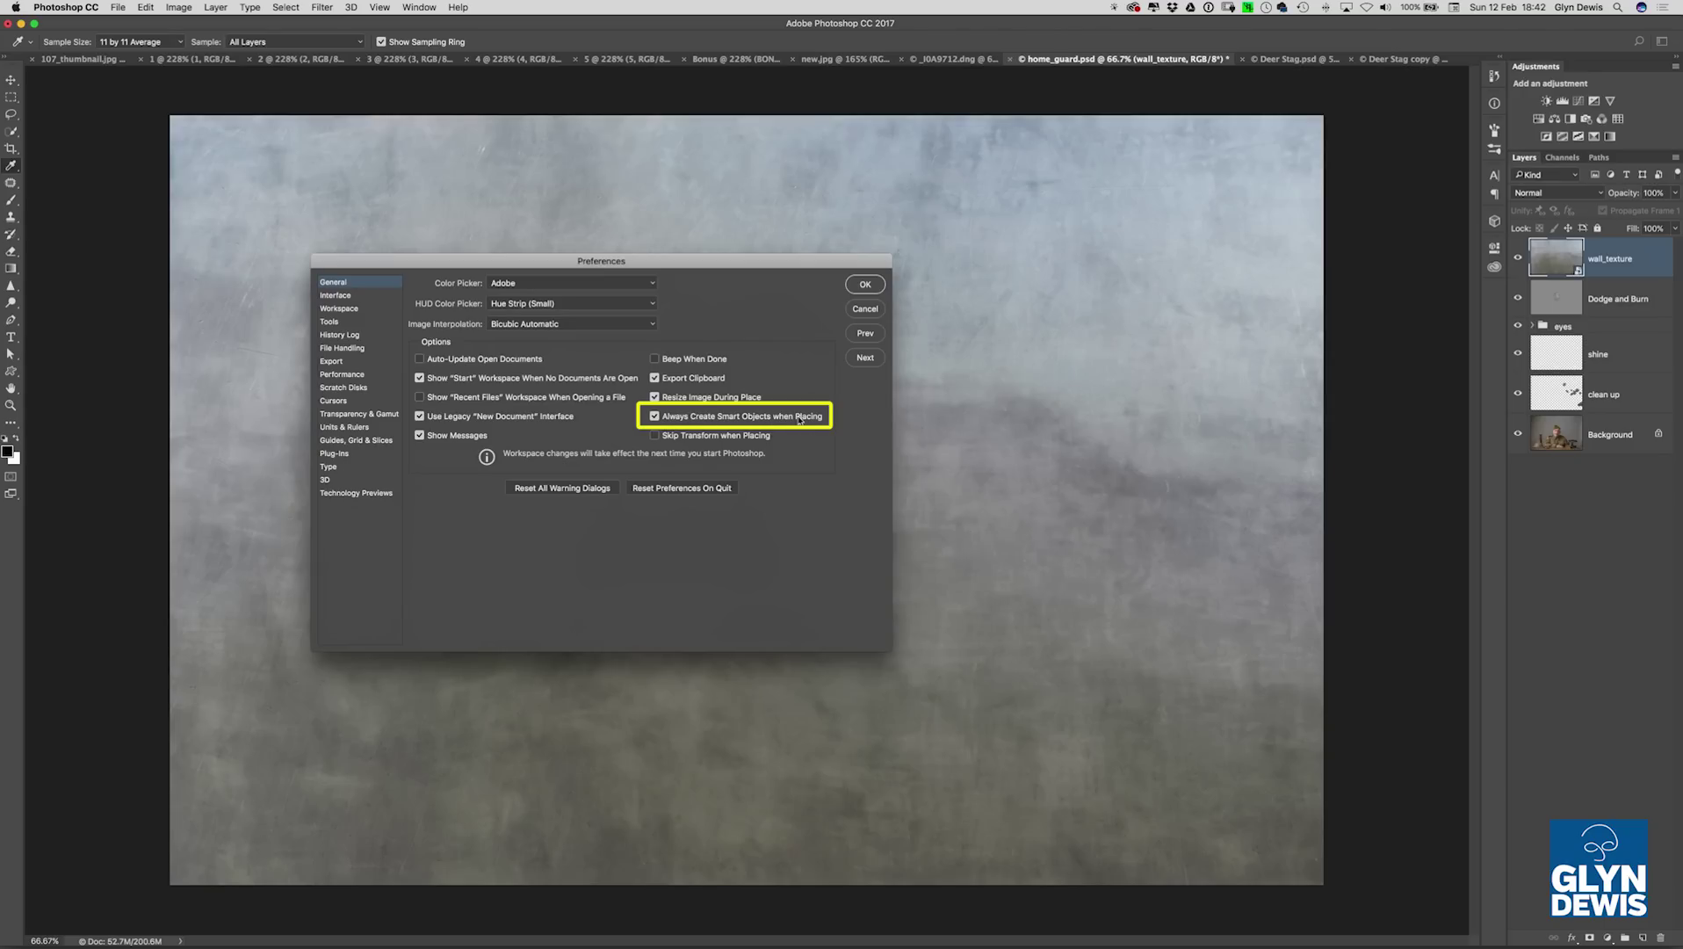
left_click(864, 285)
key("v")
key("Delete")
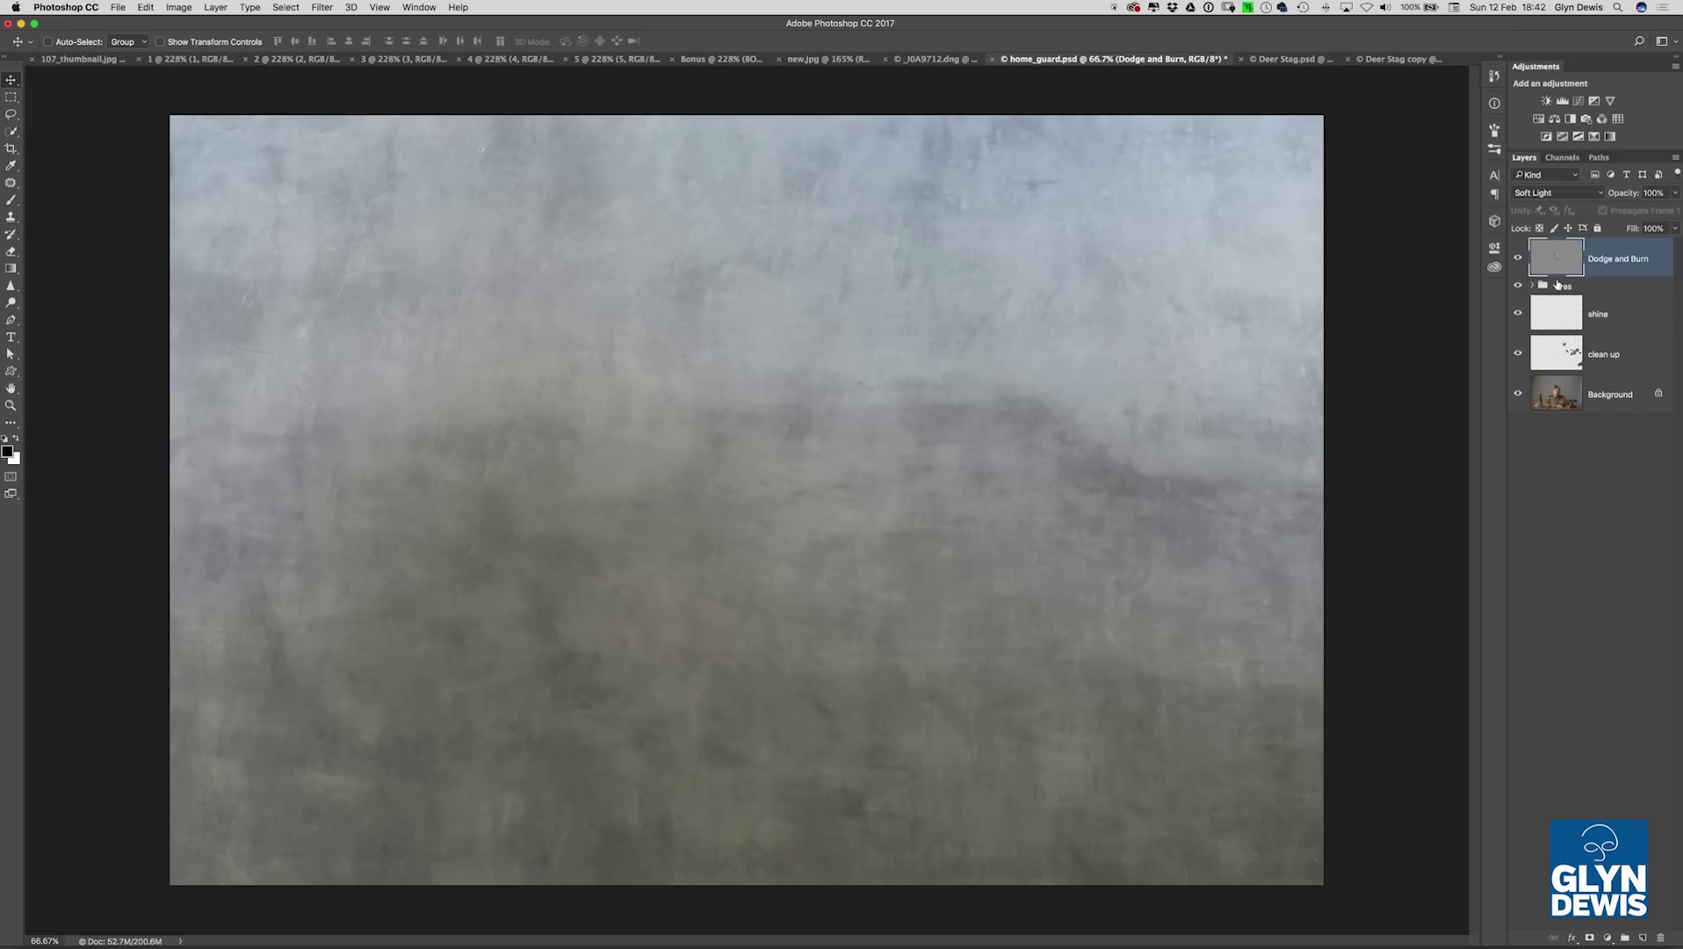
- Place wall_texture.tif as an embedded layer and scale it up to fill the whole Home Guard canvas
left_click(119, 7)
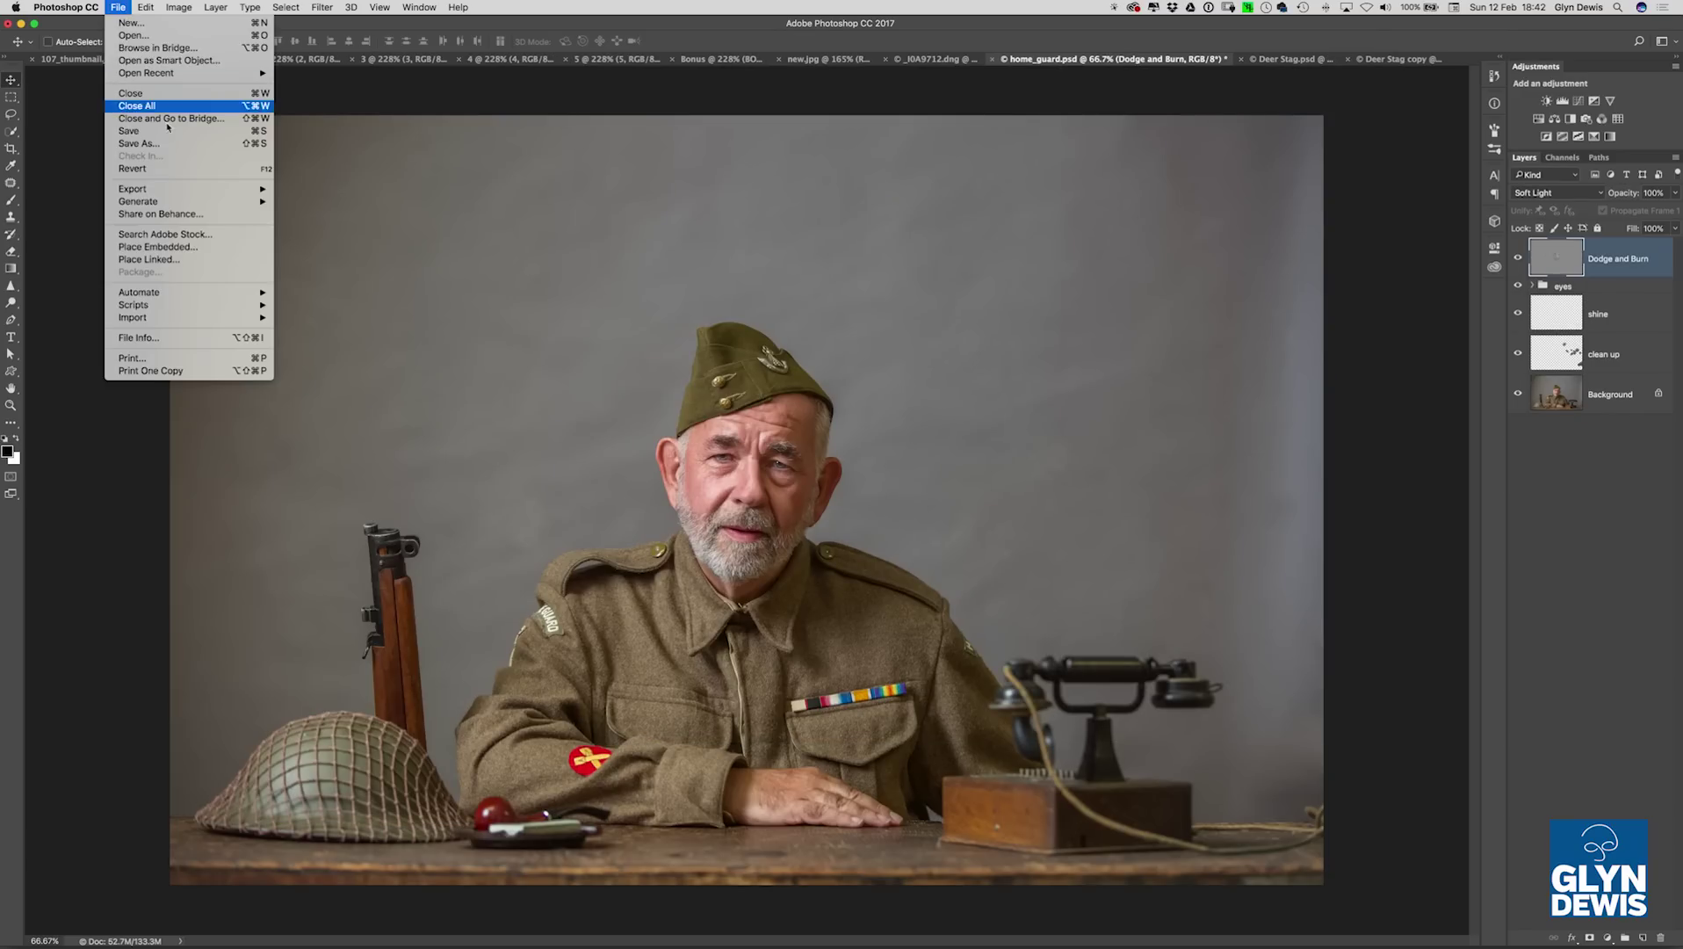
left_click(176, 249)
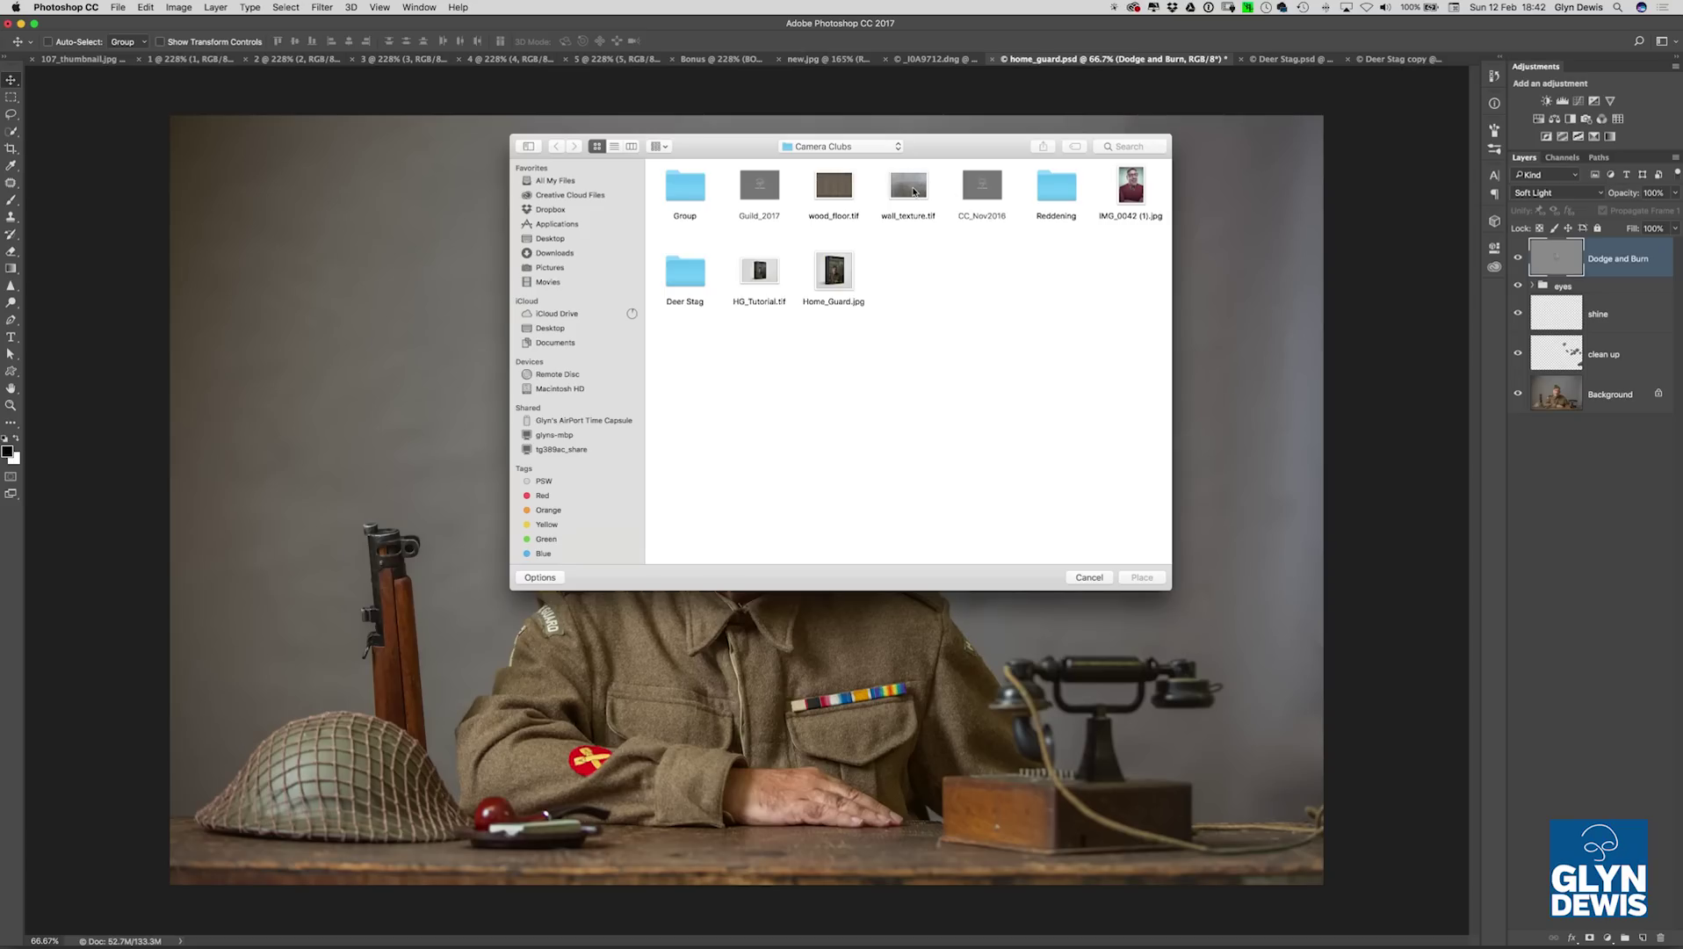
left_click(913, 189)
left_click(1142, 578)
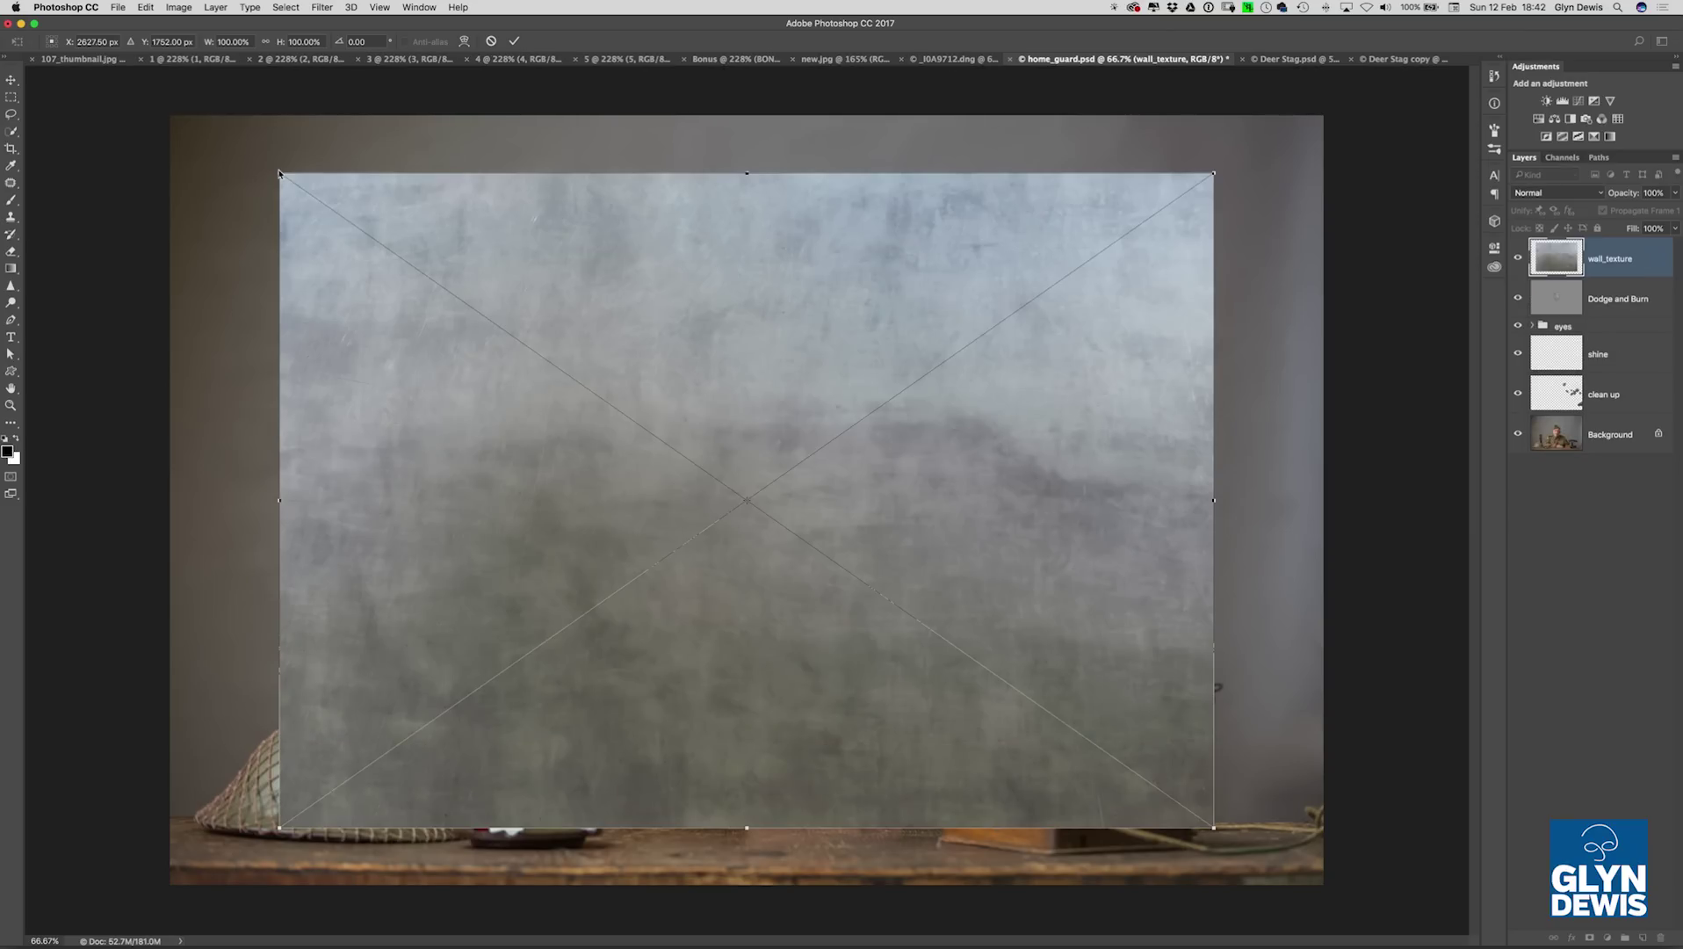
left_click_drag(279, 173, 154, 105)
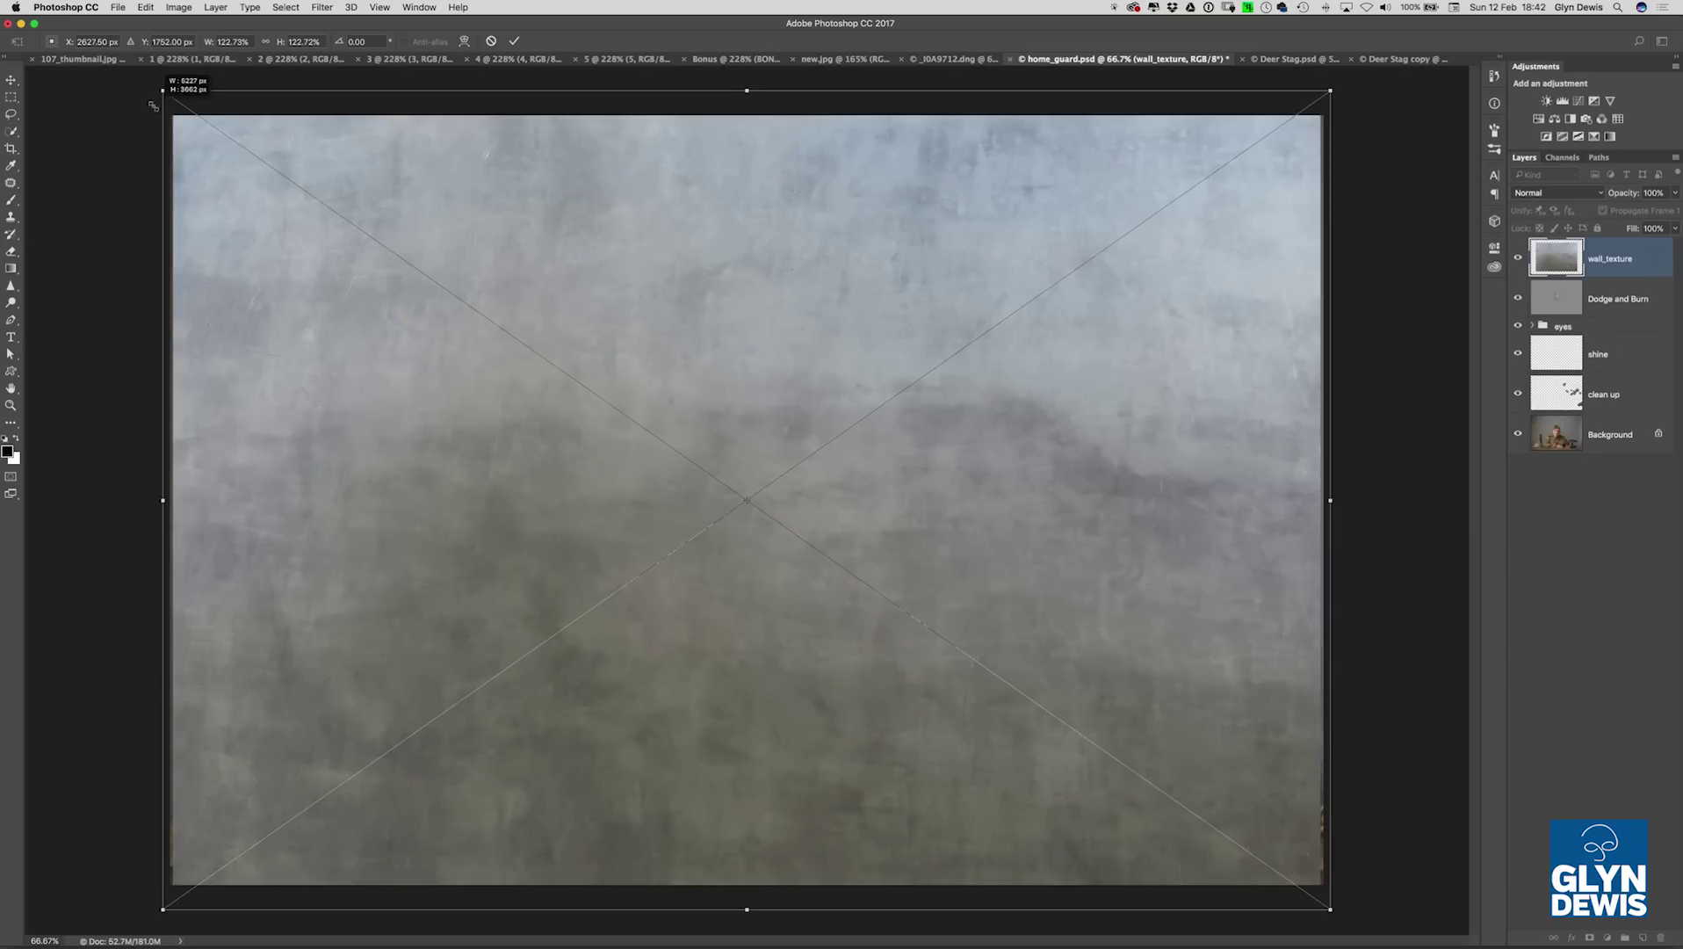
key("Return")
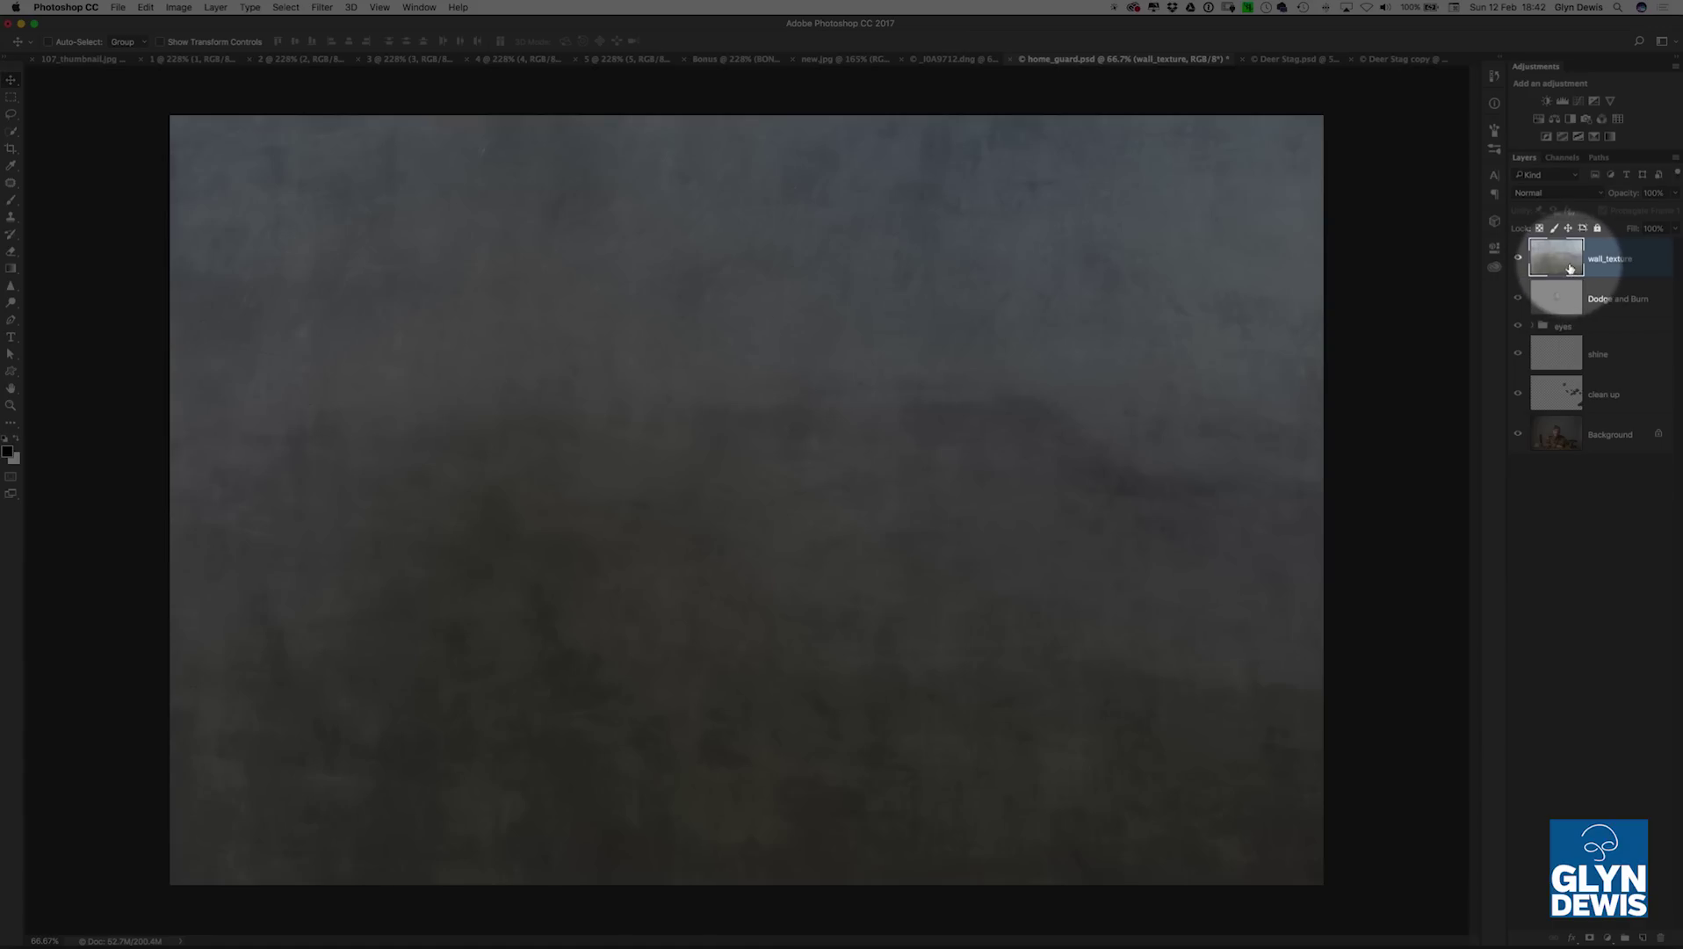
- Desaturate the wall_texture layer with Image > Adjustments > Desaturate to make it neutral grey
key("super")
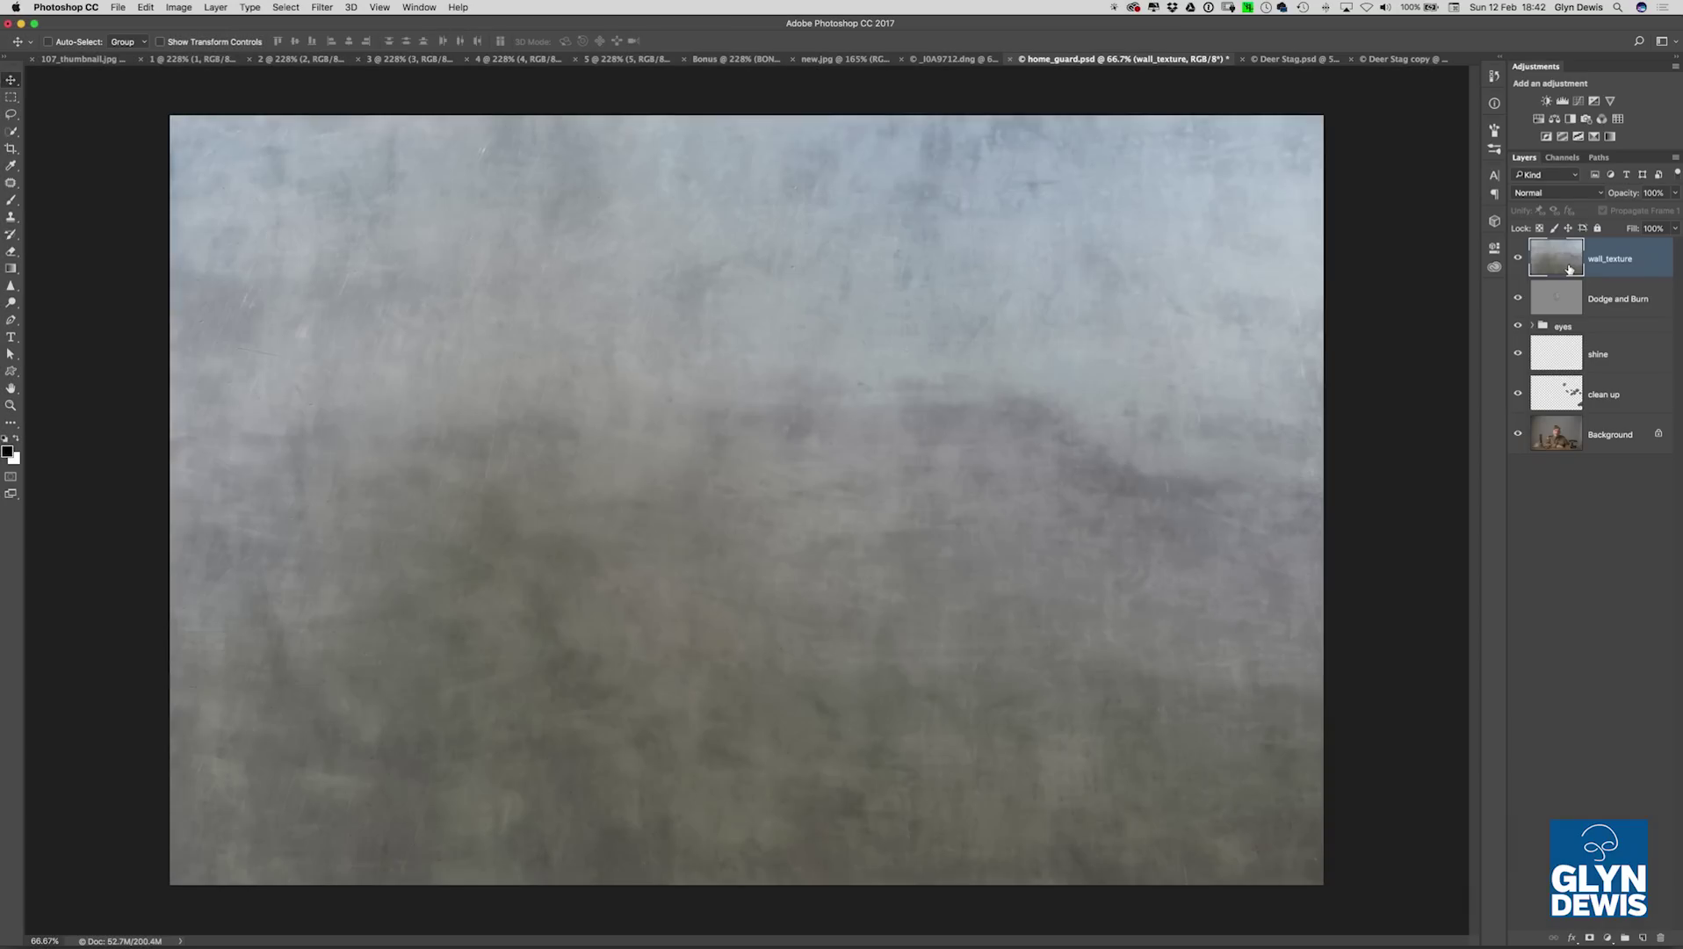
left_click(178, 7)
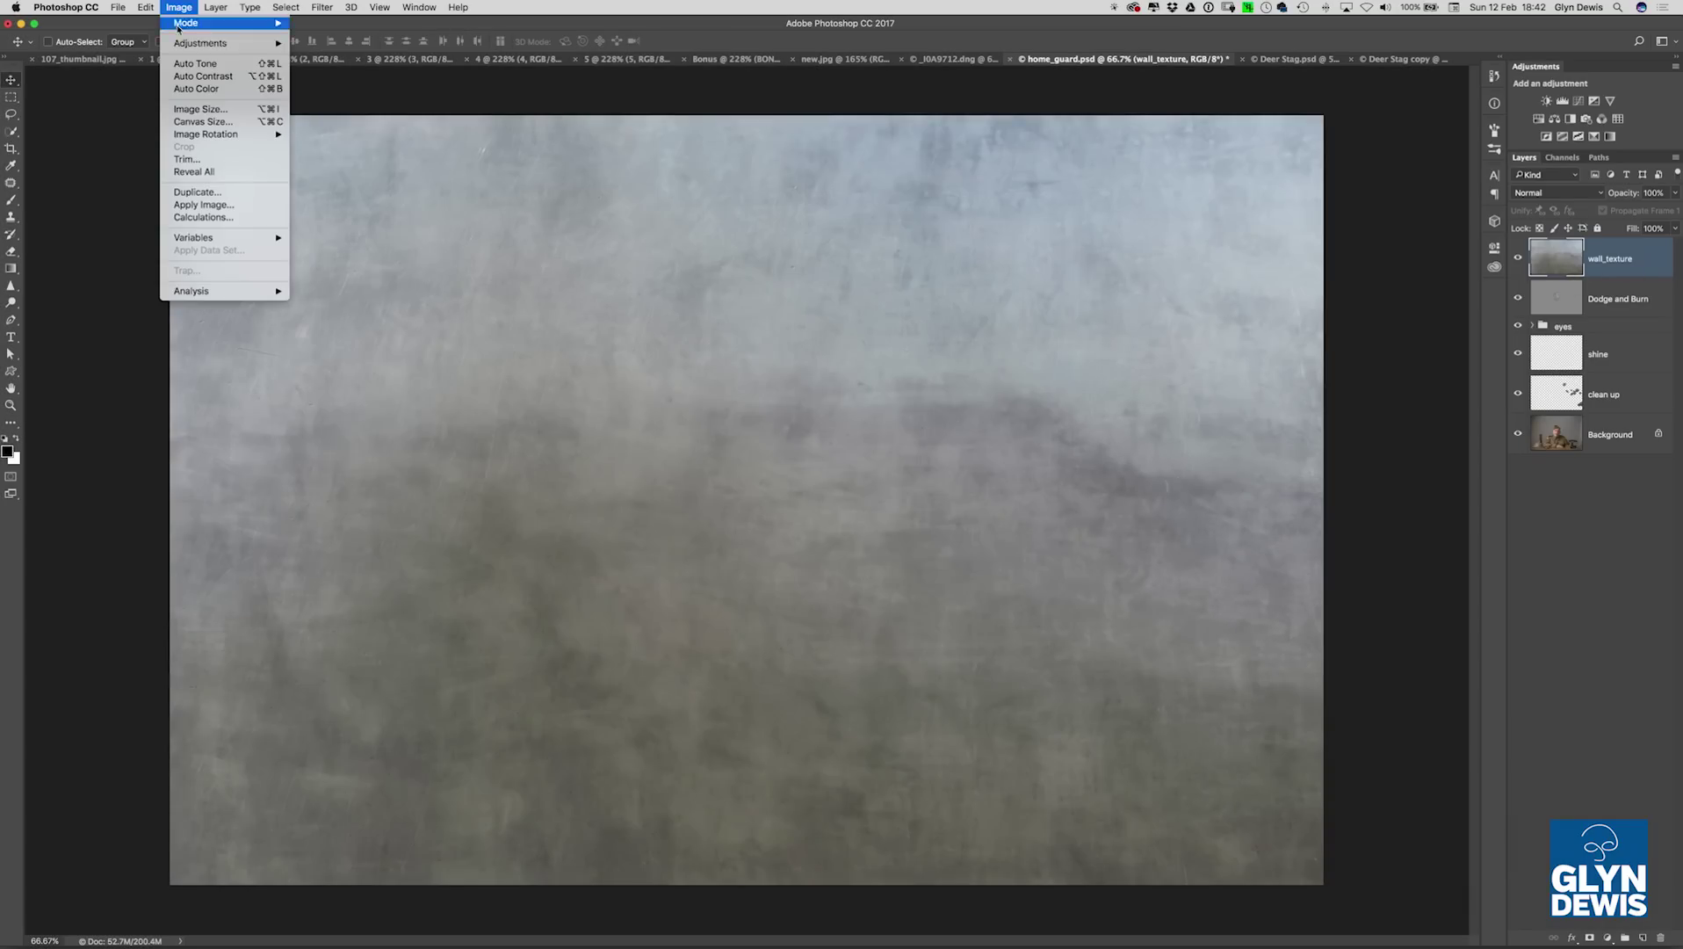
mouse_move(206, 43)
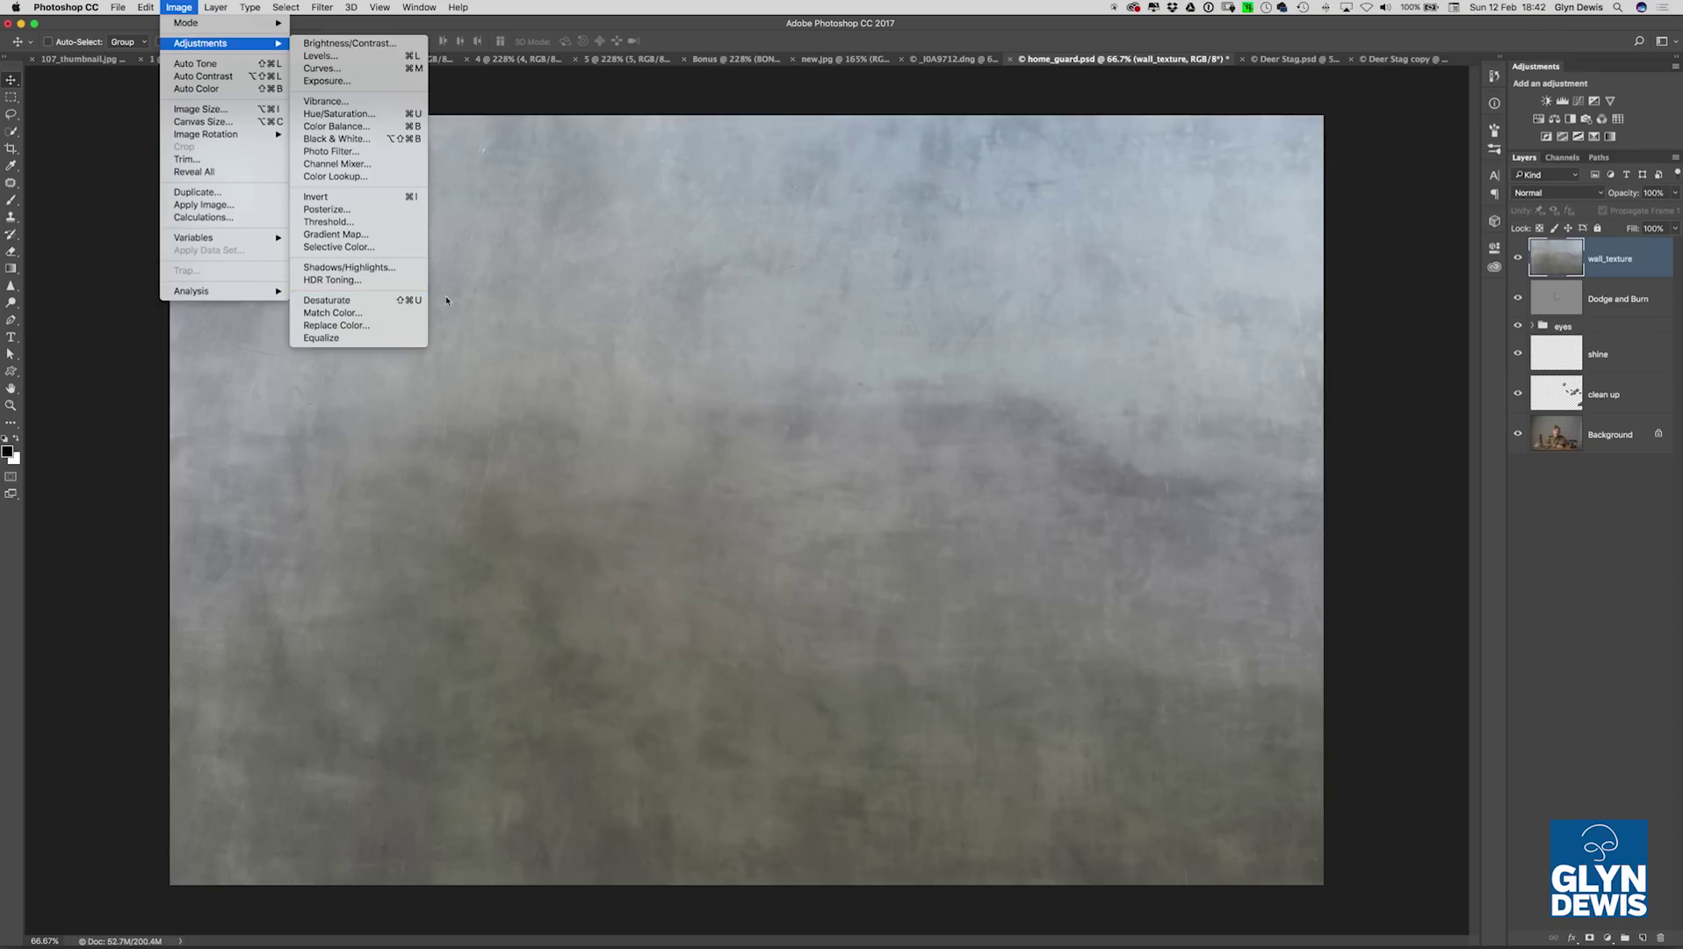
left_click(374, 300)
left_click(510, 60)
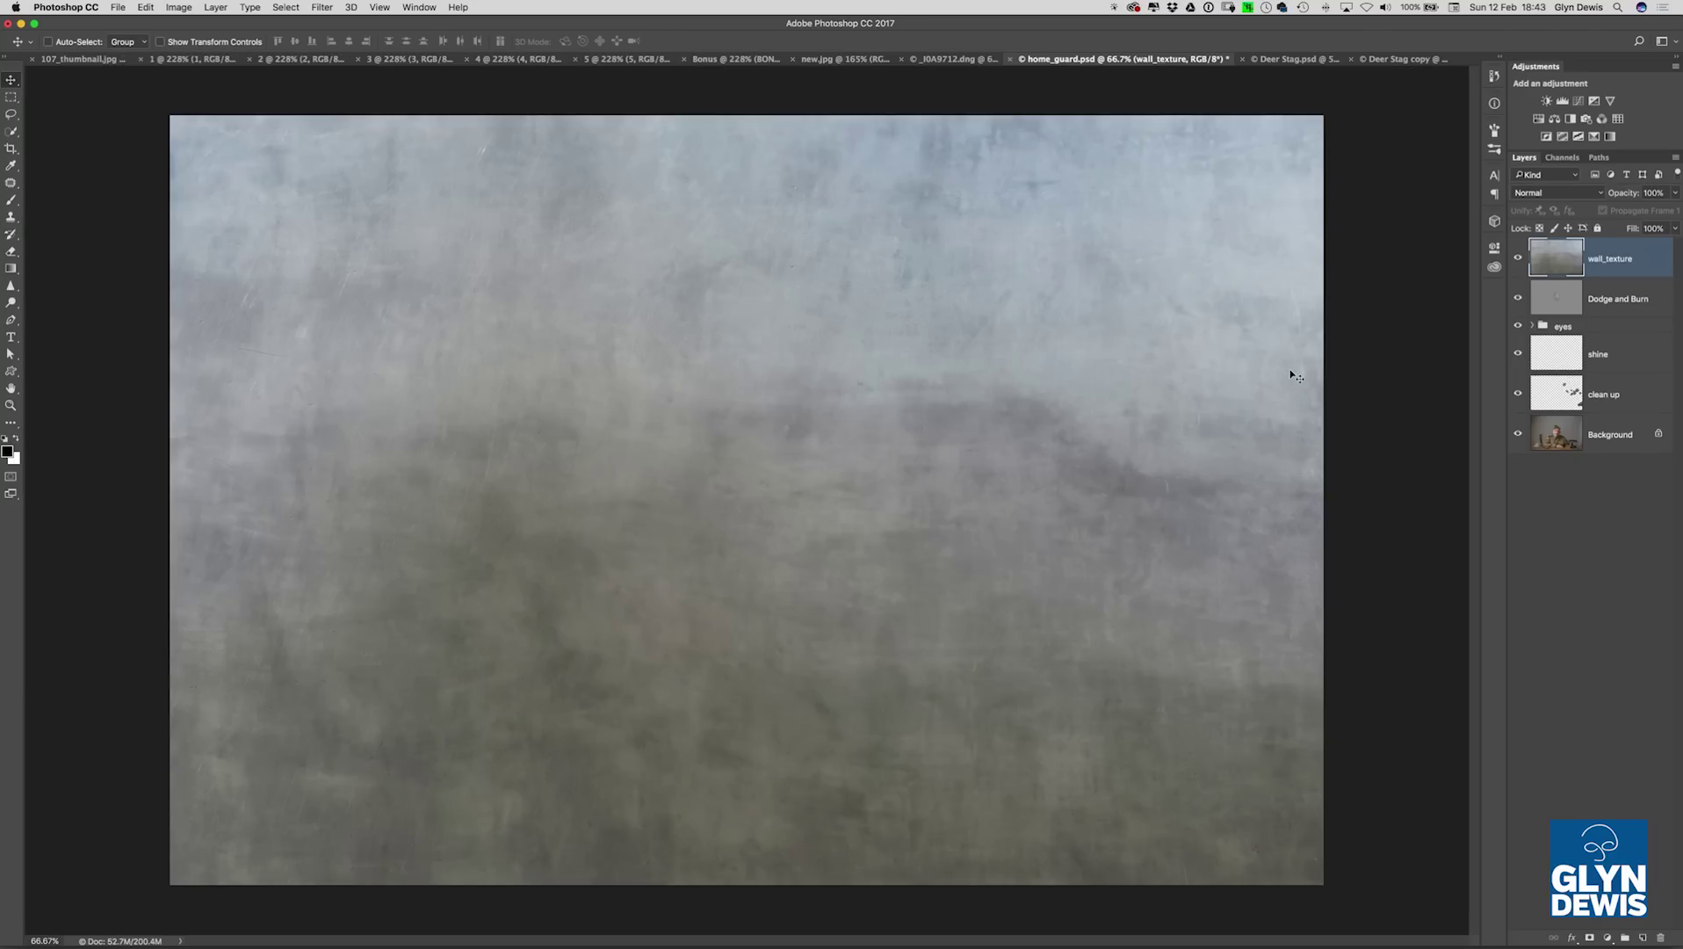
- Set wall_texture to Overlay blend mode, compare it on and off, and add a white layer mask
left_click(1536, 194)
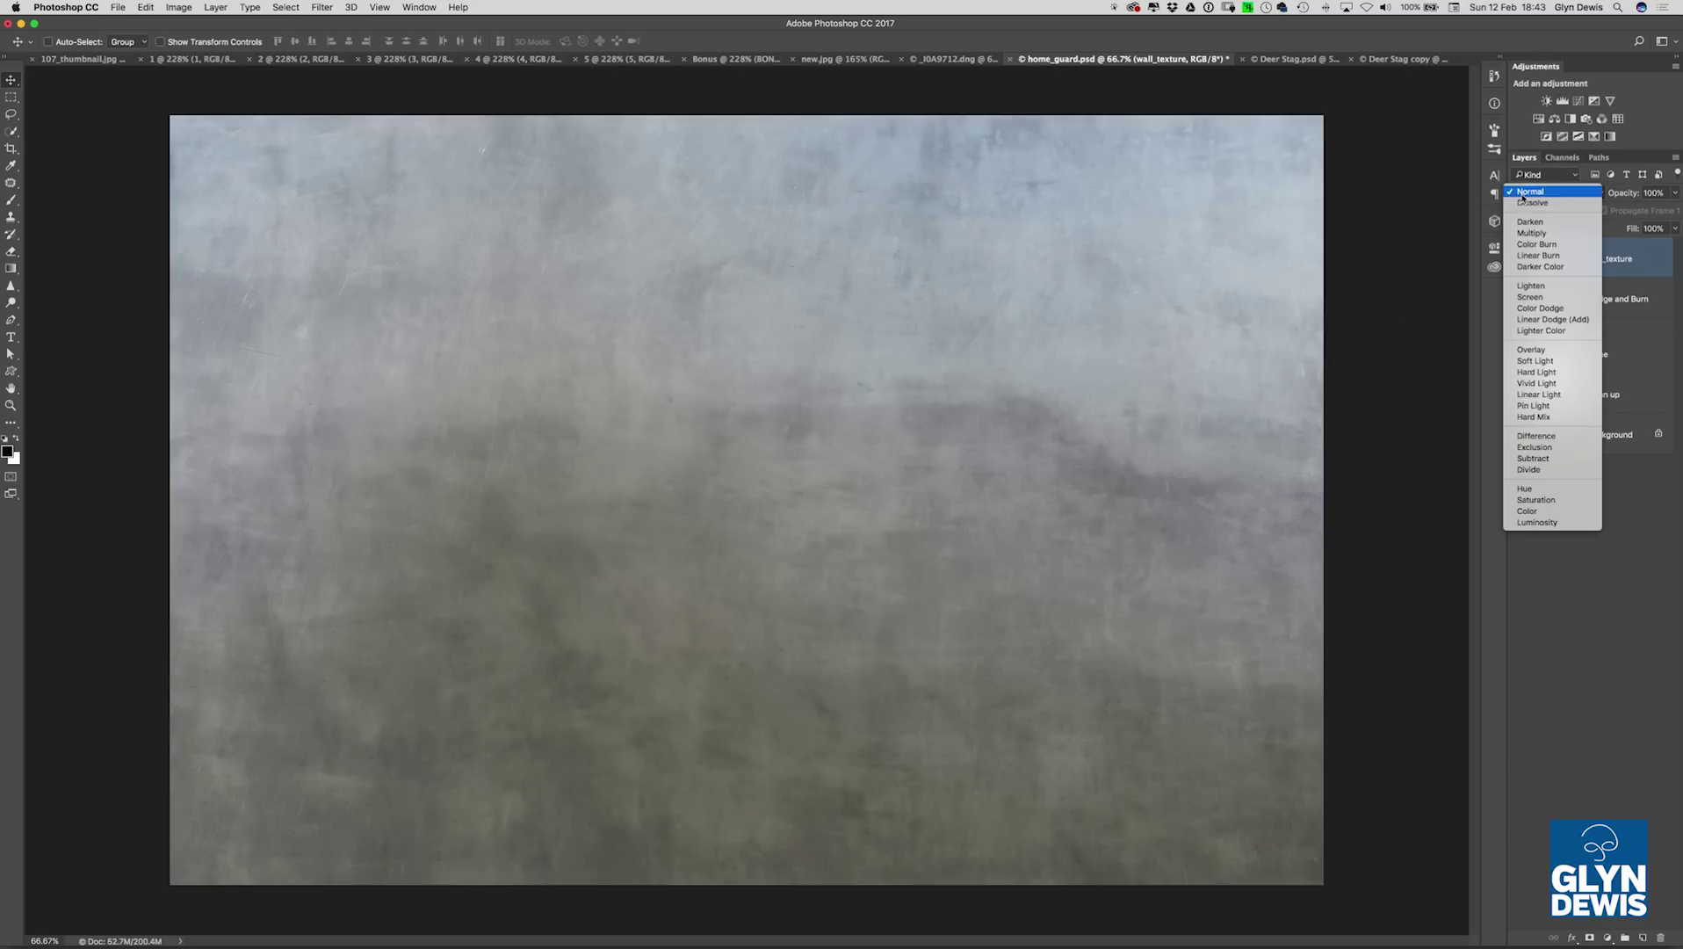
left_click(1529, 350)
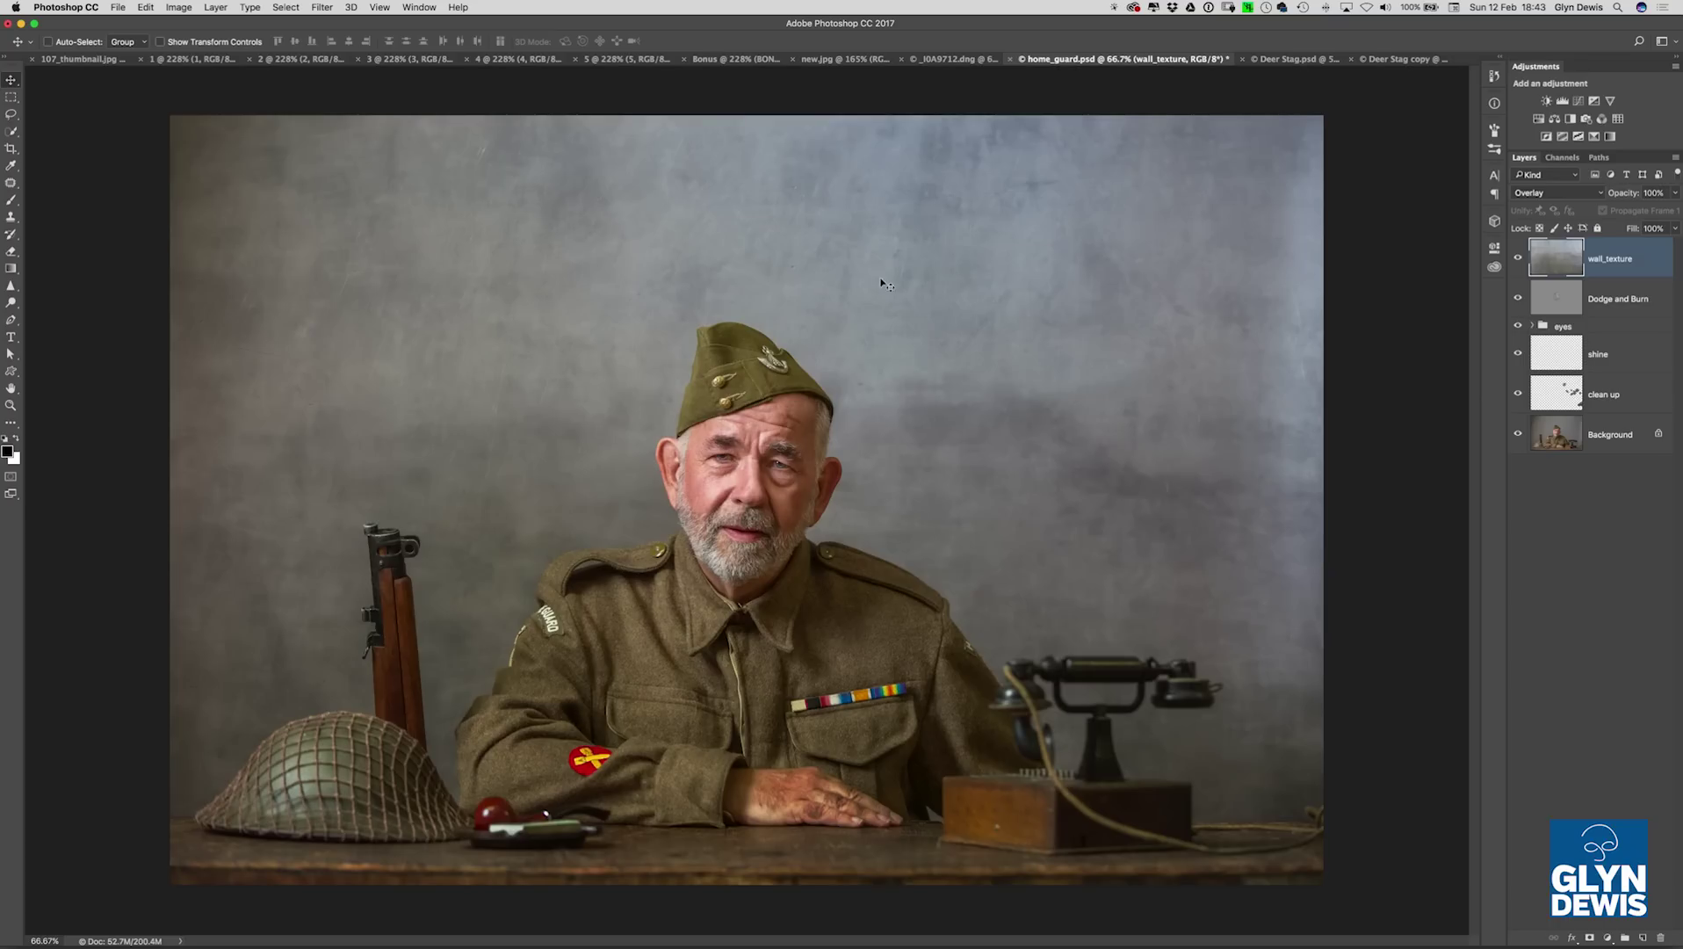
left_click(1518, 258)
left_click(1518, 258)
left_click(1518, 259)
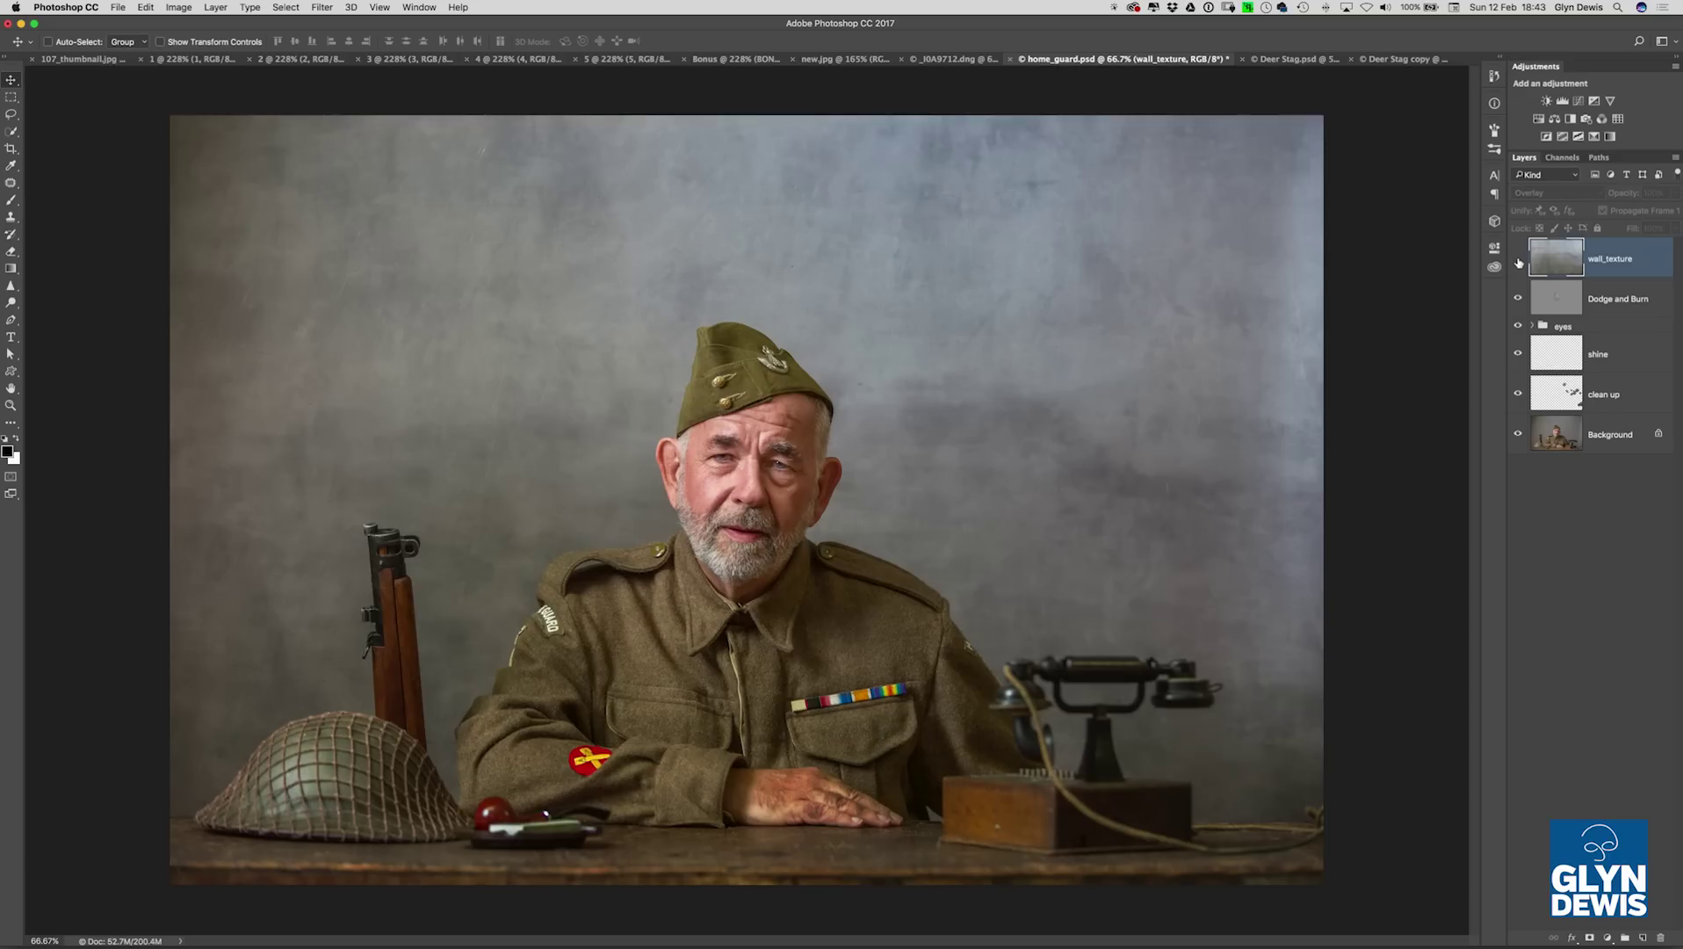
left_click(1518, 258)
left_click(1518, 258)
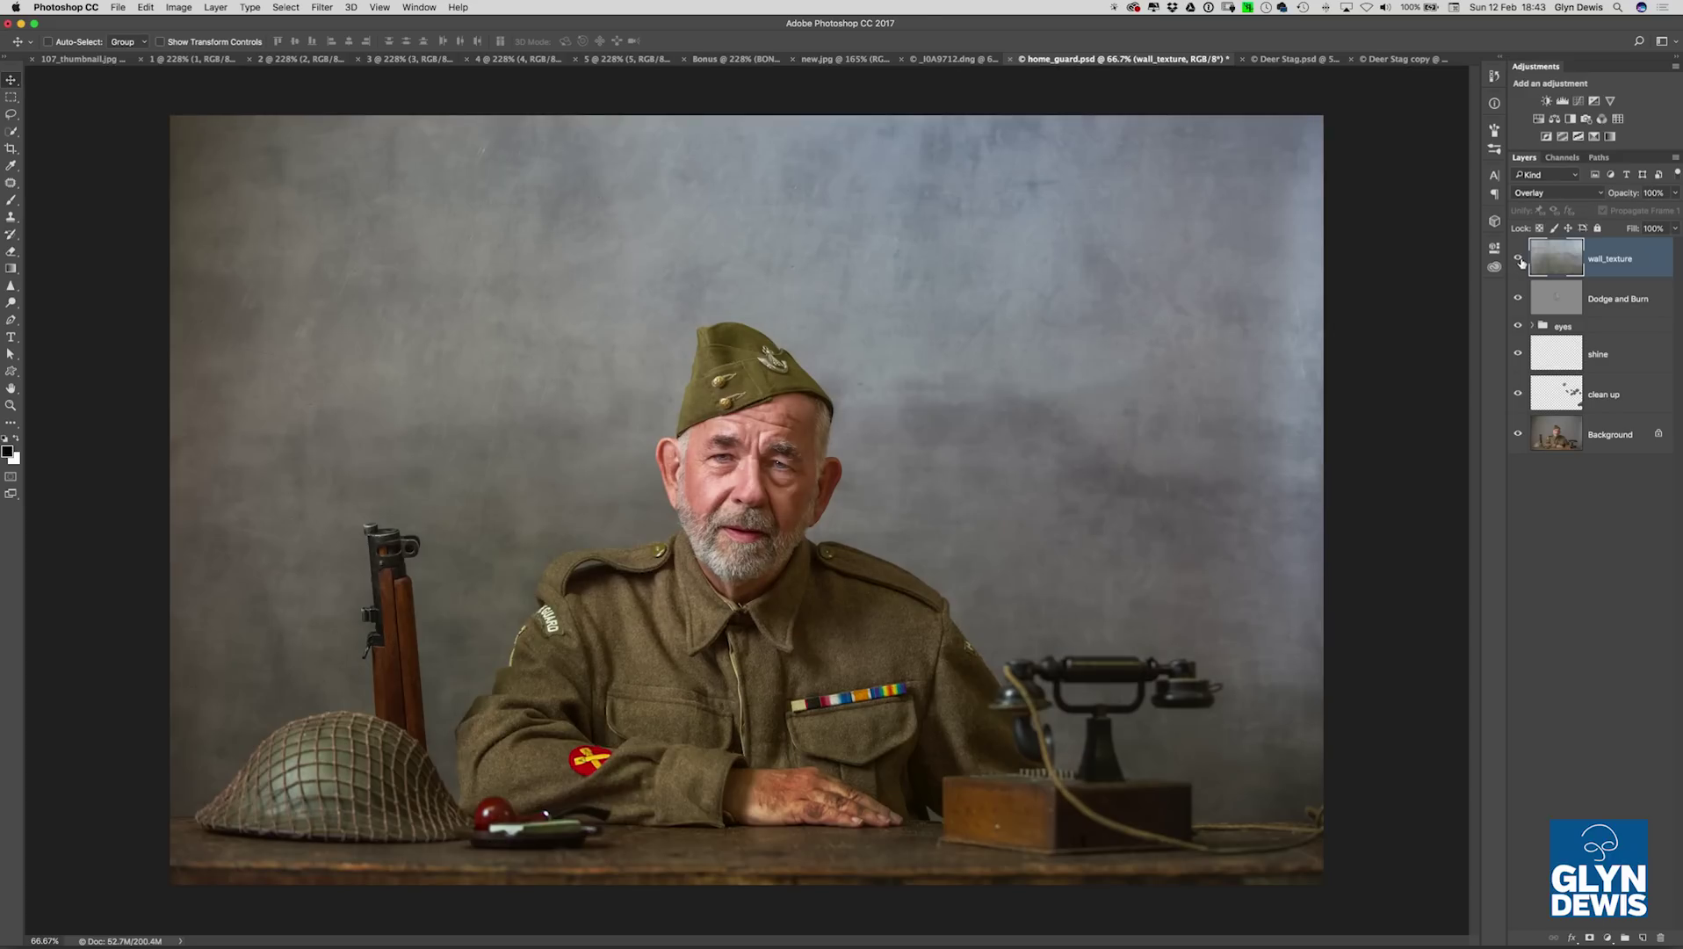
left_click(1589, 938)
- Paint black on the wall_texture mask over the soldier with a 300 px brush
key("b")
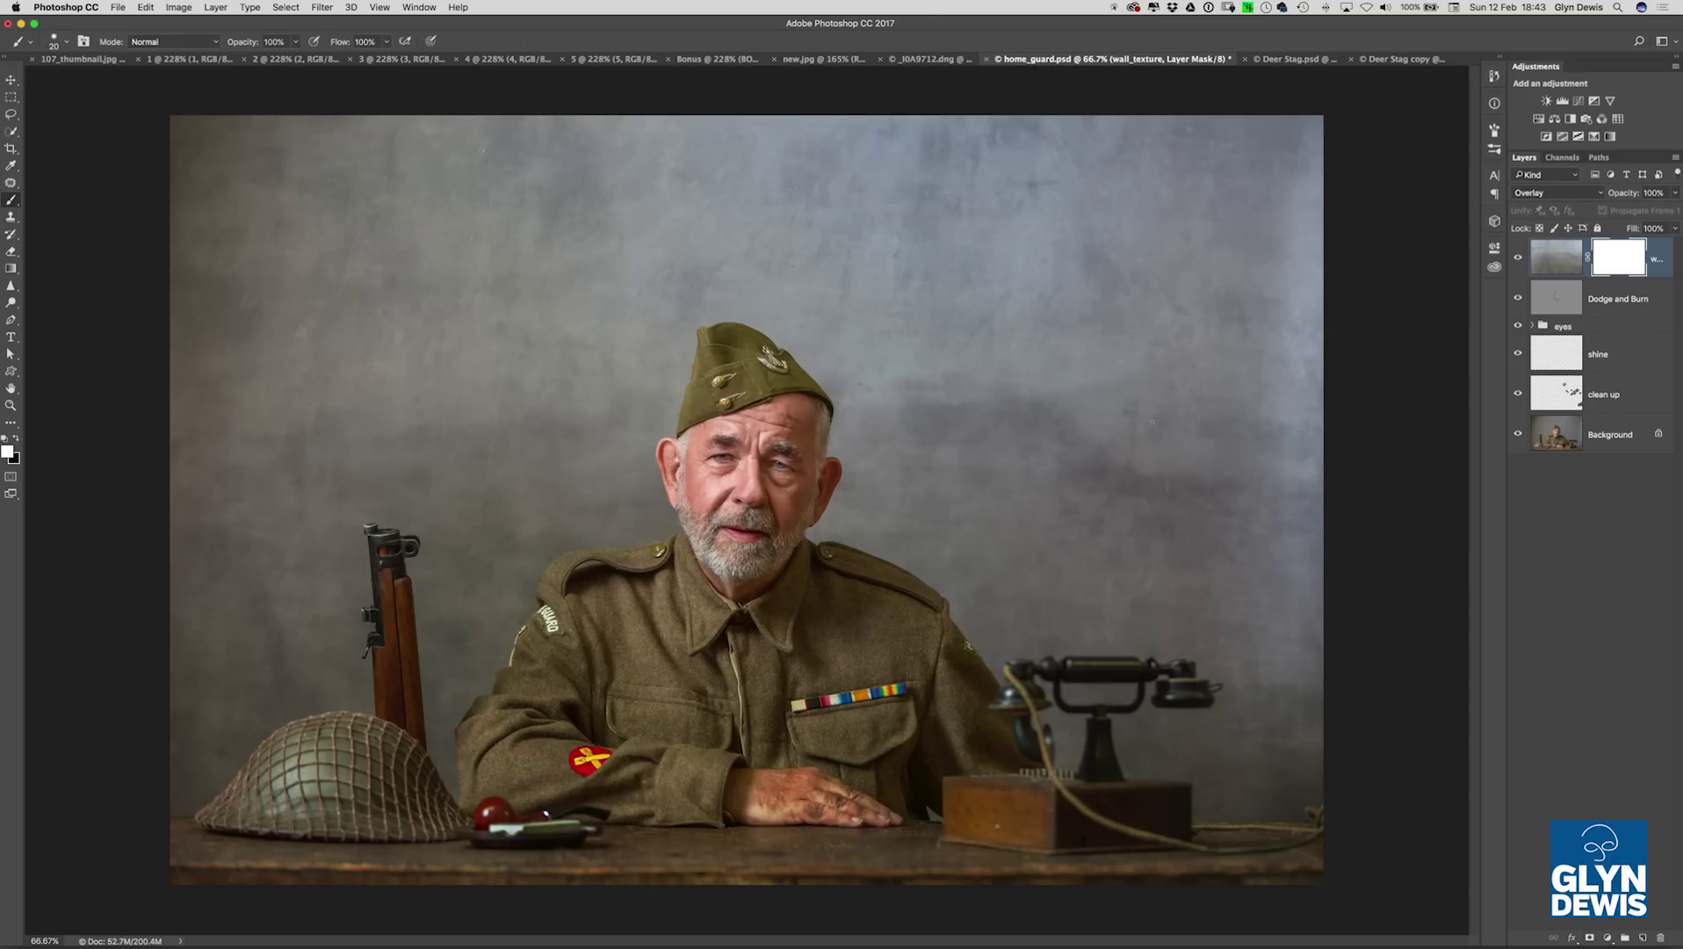
key("x")
key("bracketright")
key("bracketright")
key("bracketright")
key("bracketright")
key("bracketright")
key("bracketright")
key("bracketright")
key("bracketright")
key("bracketright")
key("bracketright")
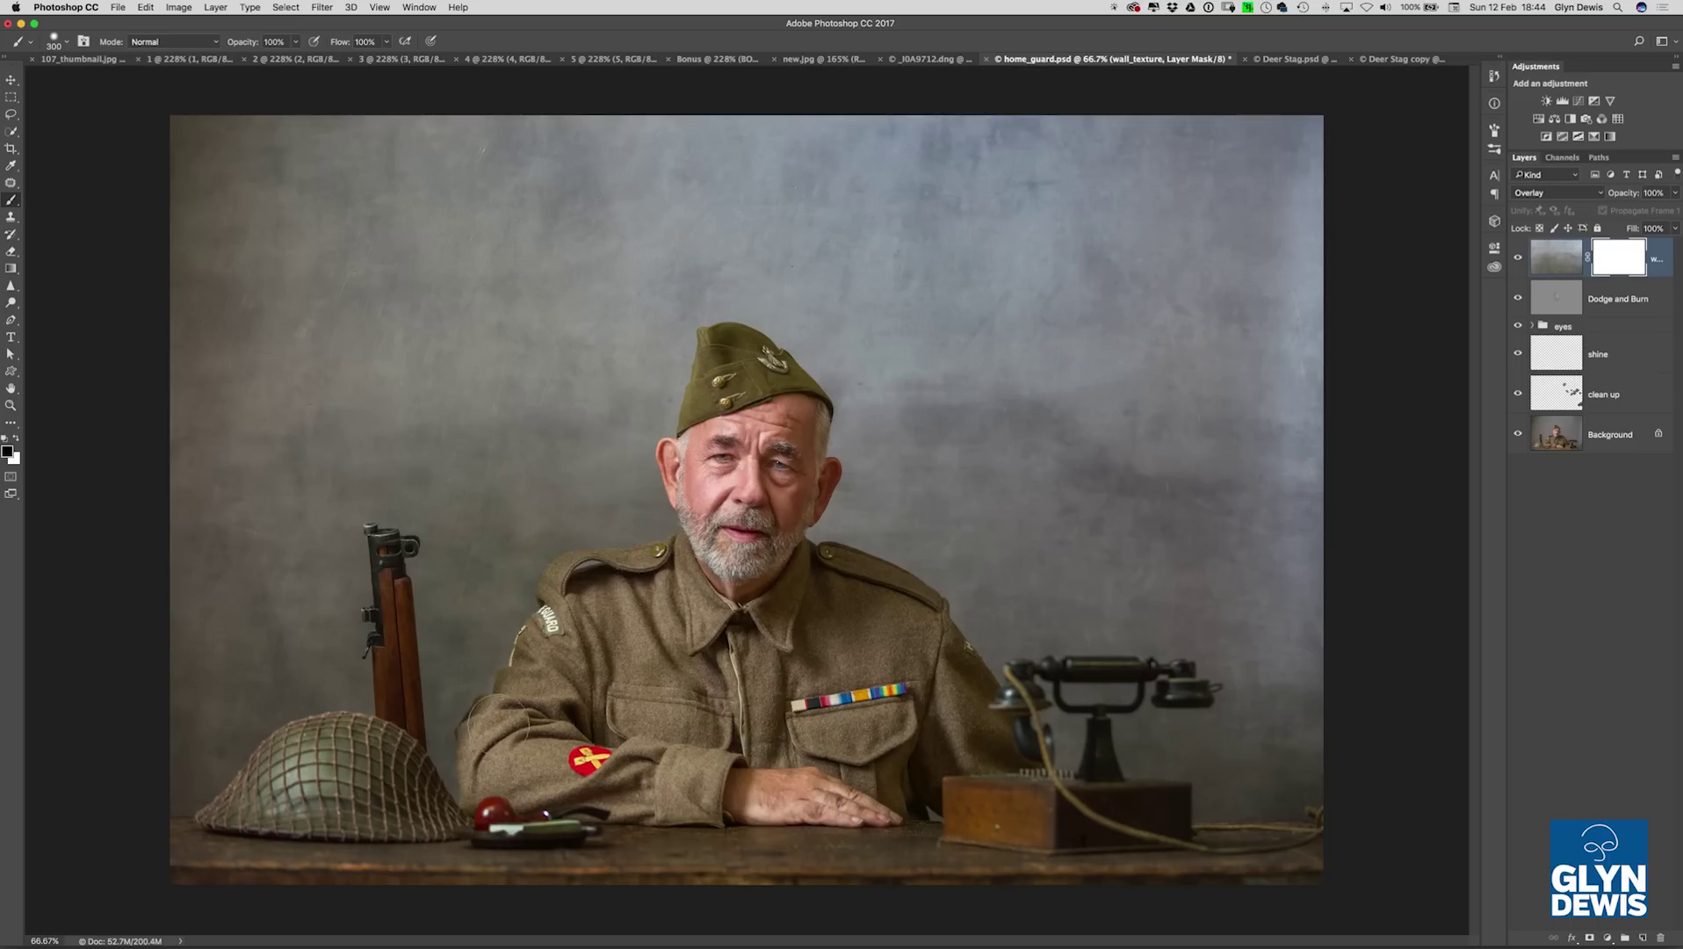
key("alt+BackSpace")
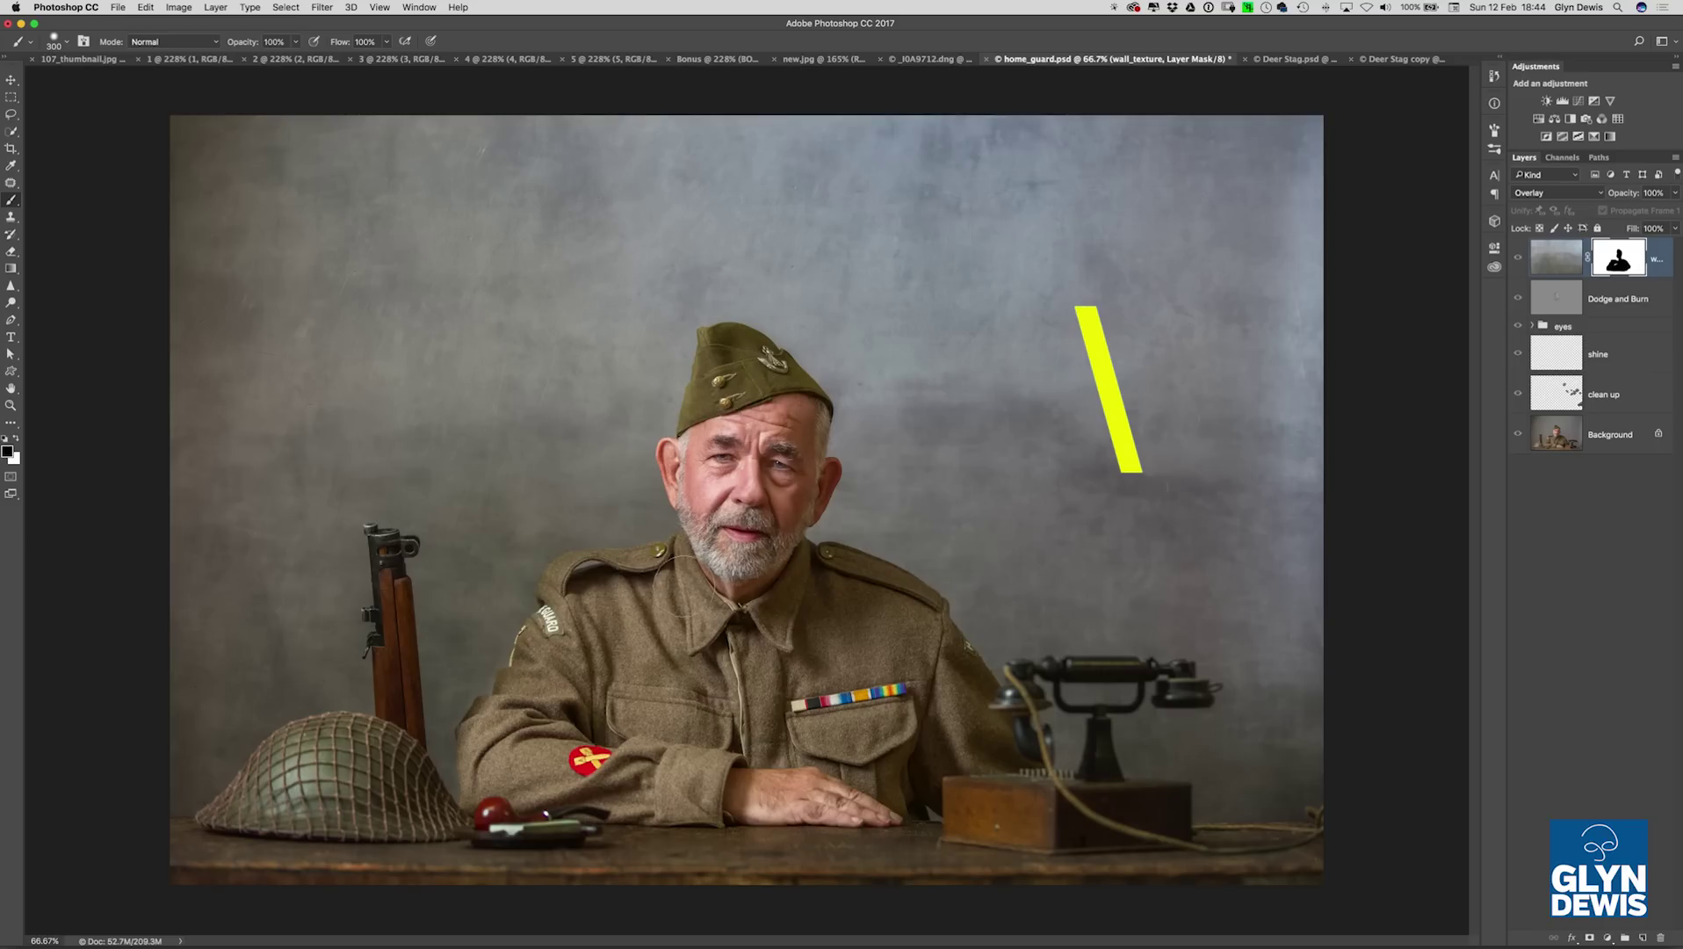
- Fix the missed chest and collar gaps using the red mask overlay, then switch to Deer Stag
key("backslash")
mouse_move(686, 586)
left_mouse_down()
mouse_move(697, 652)
mouse_move(655, 664)
mouse_move(701, 733)
mouse_move(602, 700)
mouse_move(569, 621)
mouse_move(574, 593)
mouse_move(715, 578)
mouse_move(726, 510)
mouse_move(696, 468)
mouse_move(721, 408)
mouse_move(759, 388)
mouse_move(797, 431)
mouse_move(786, 489)
mouse_move(802, 475)
mouse_move(756, 518)
mouse_move(731, 470)
mouse_move(742, 406)
mouse_move(749, 589)
left_mouse_up()
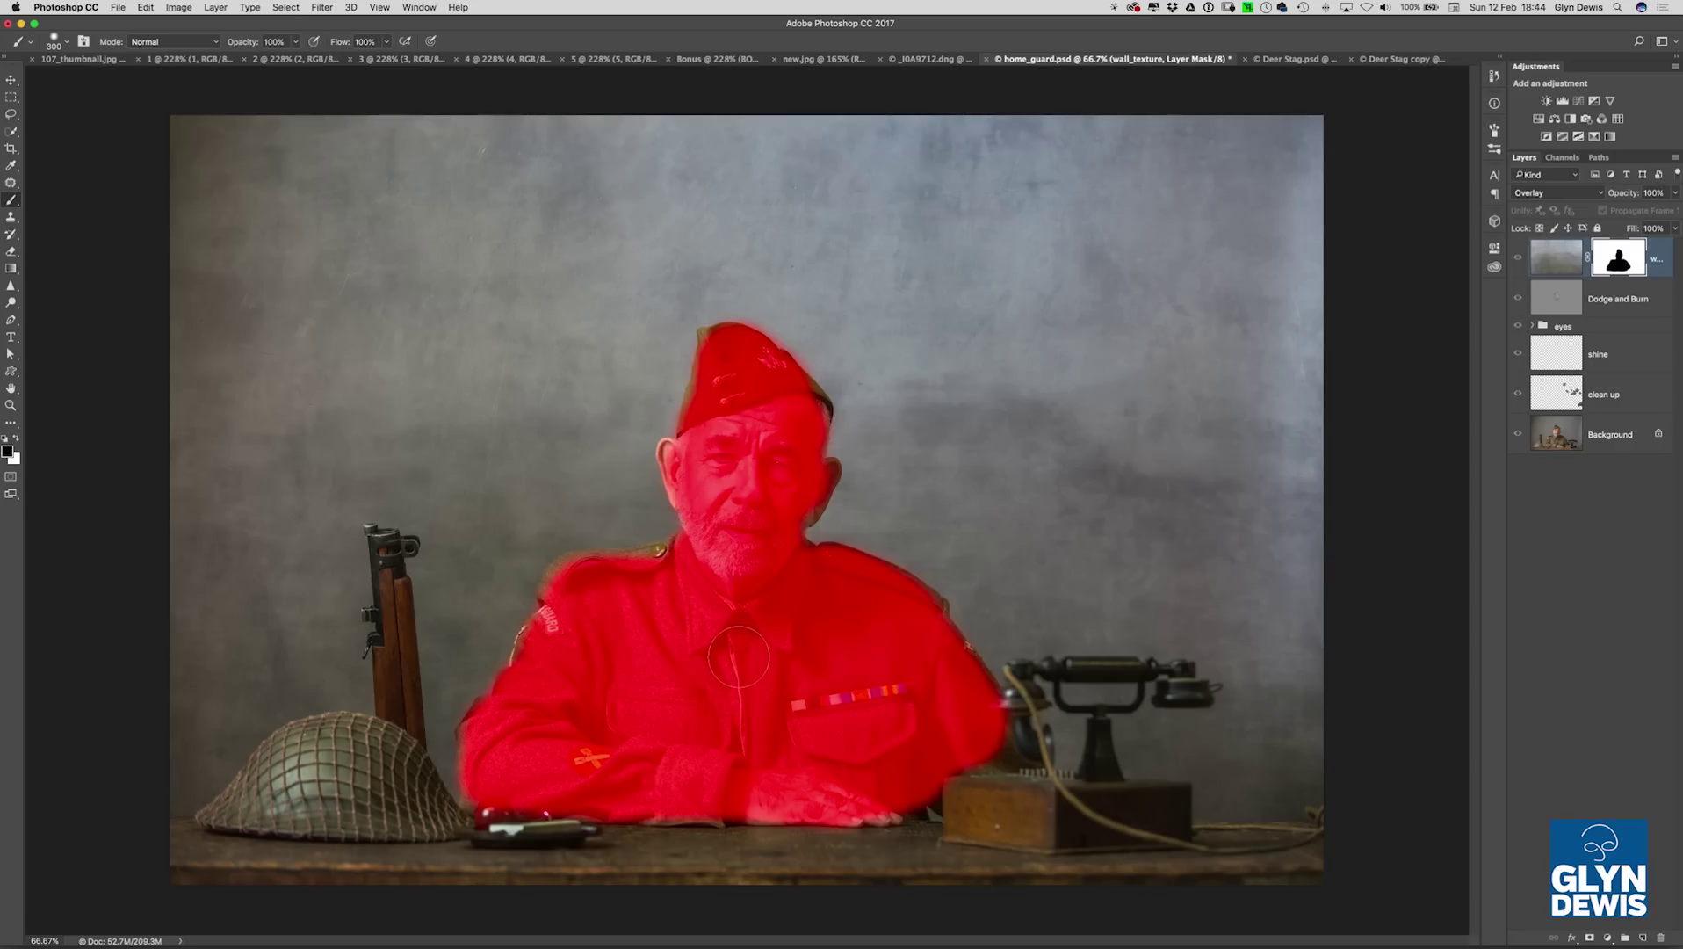
key("backslash")
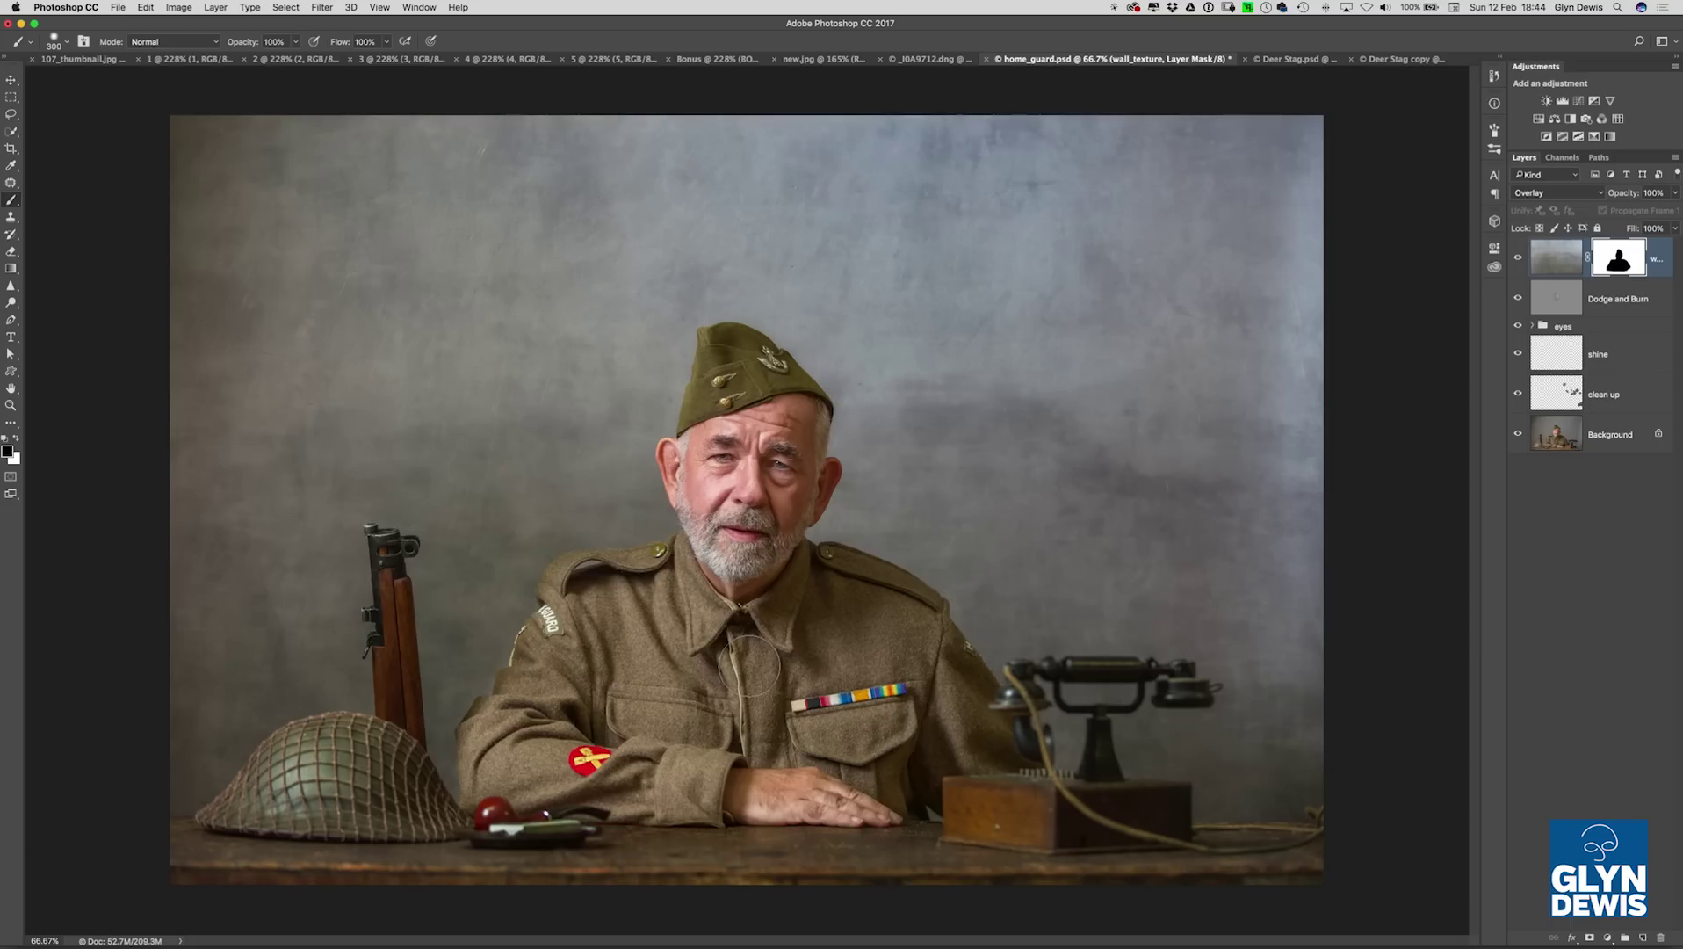
left_click(606, 60)
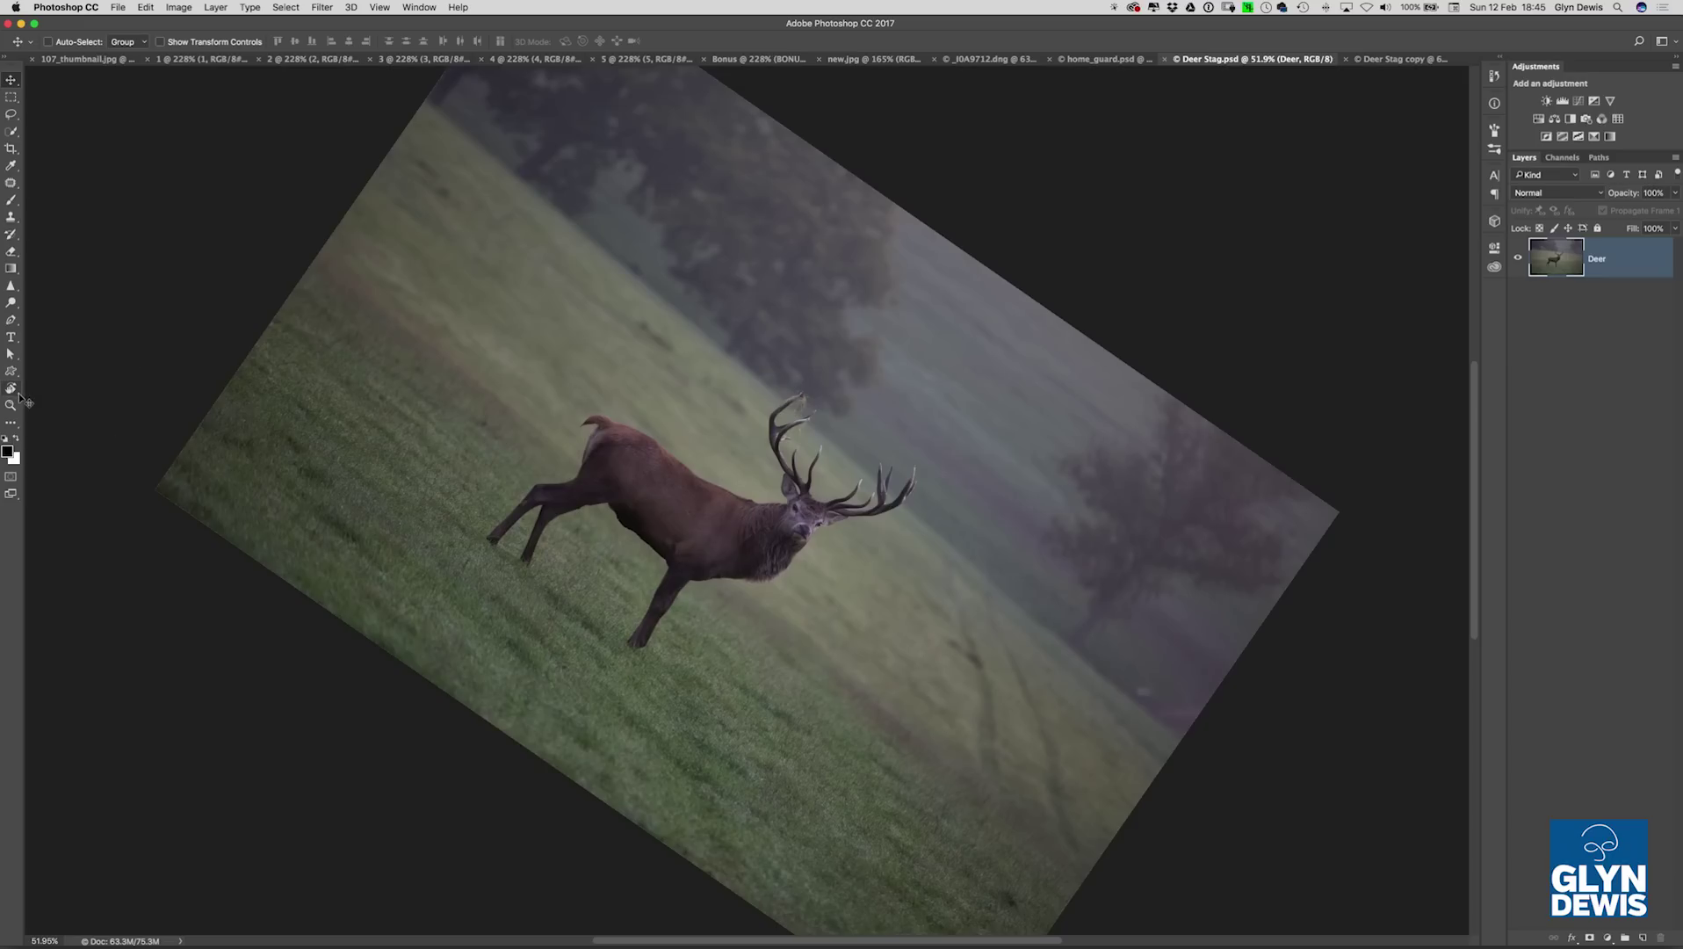
- Reset the tilted Deer Stag canvas view to level with the Rotate View tool
key("r")
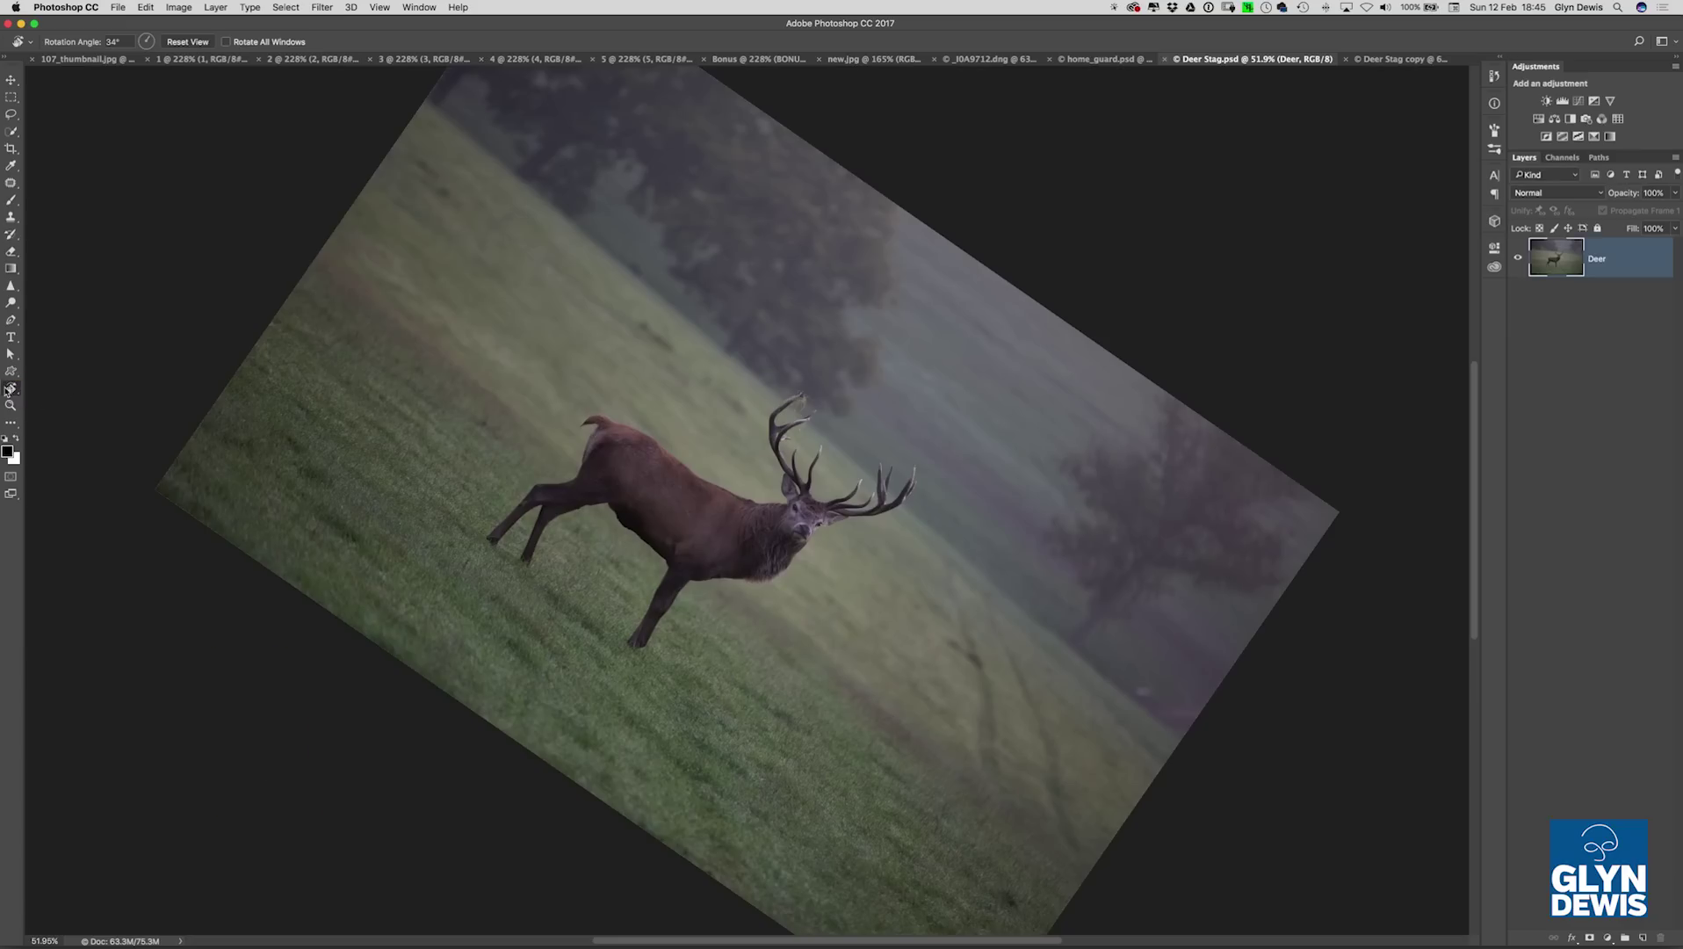
double_click(13, 390)
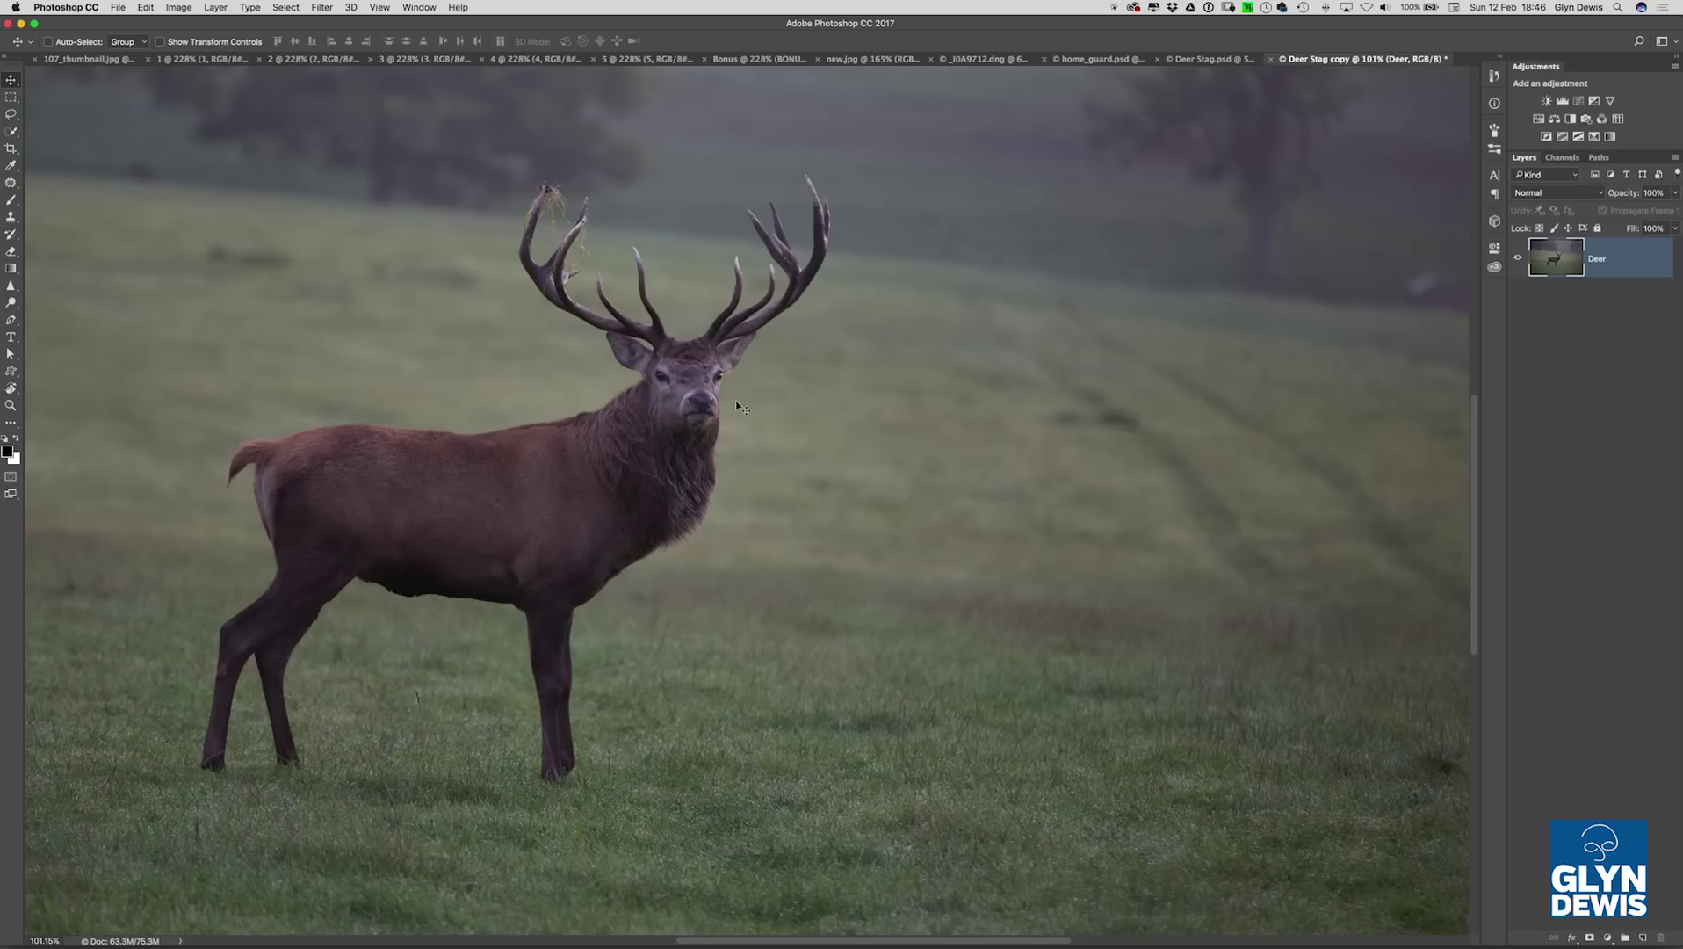
left_click(287, 9)
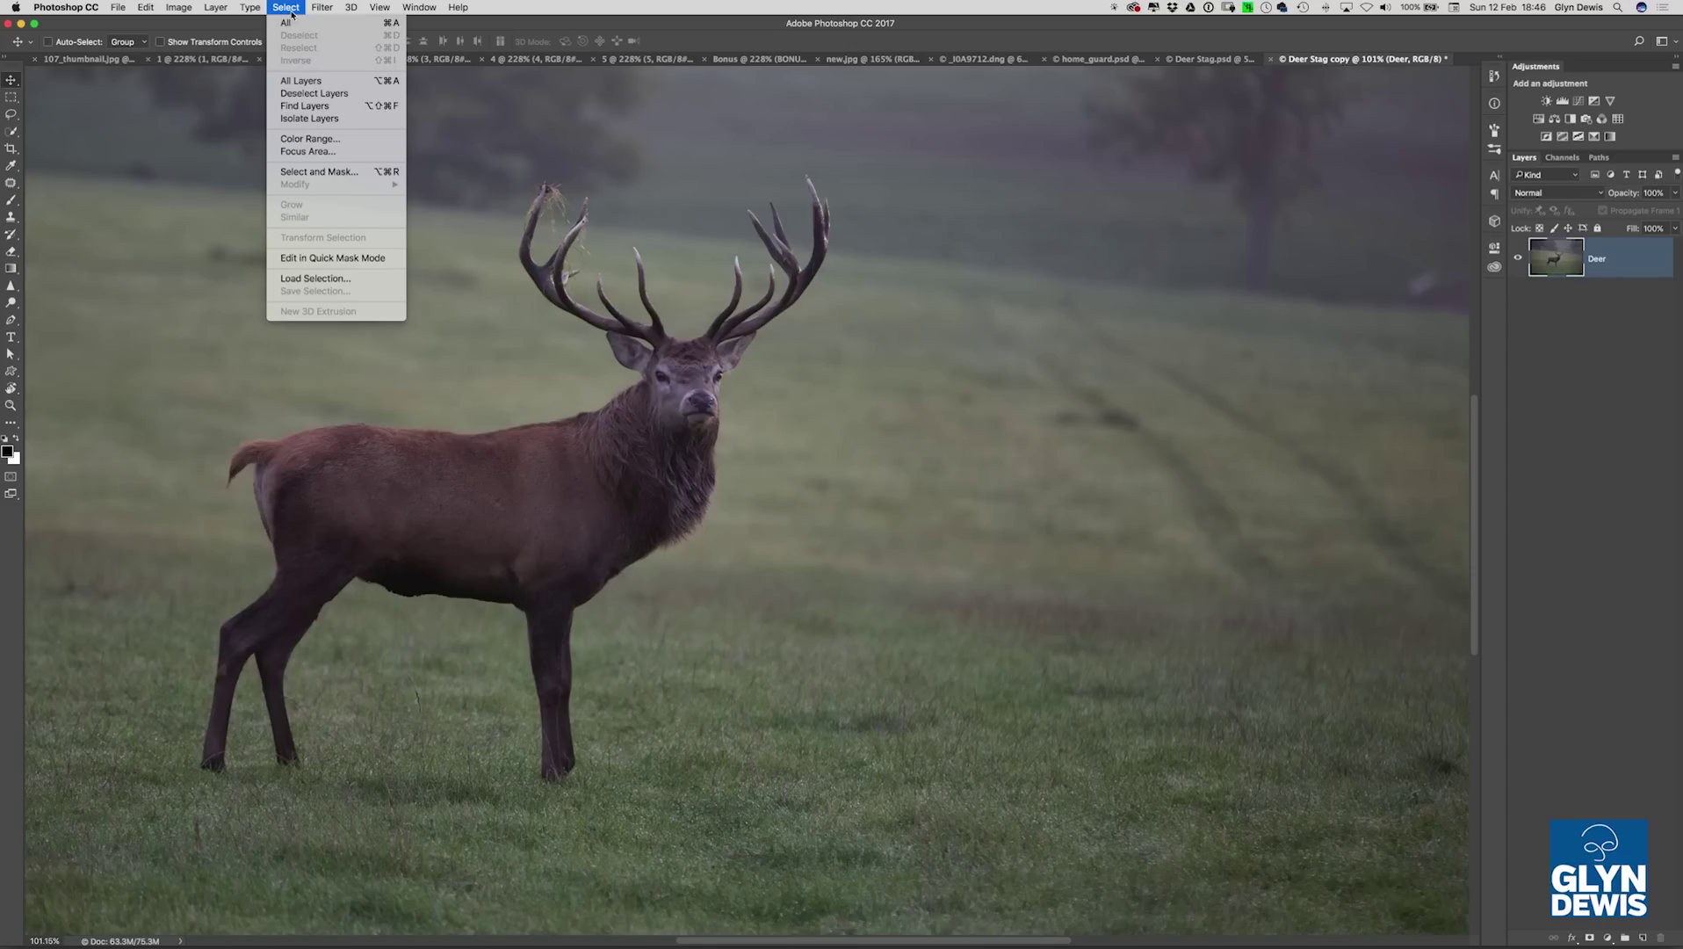
left_click(345, 173)
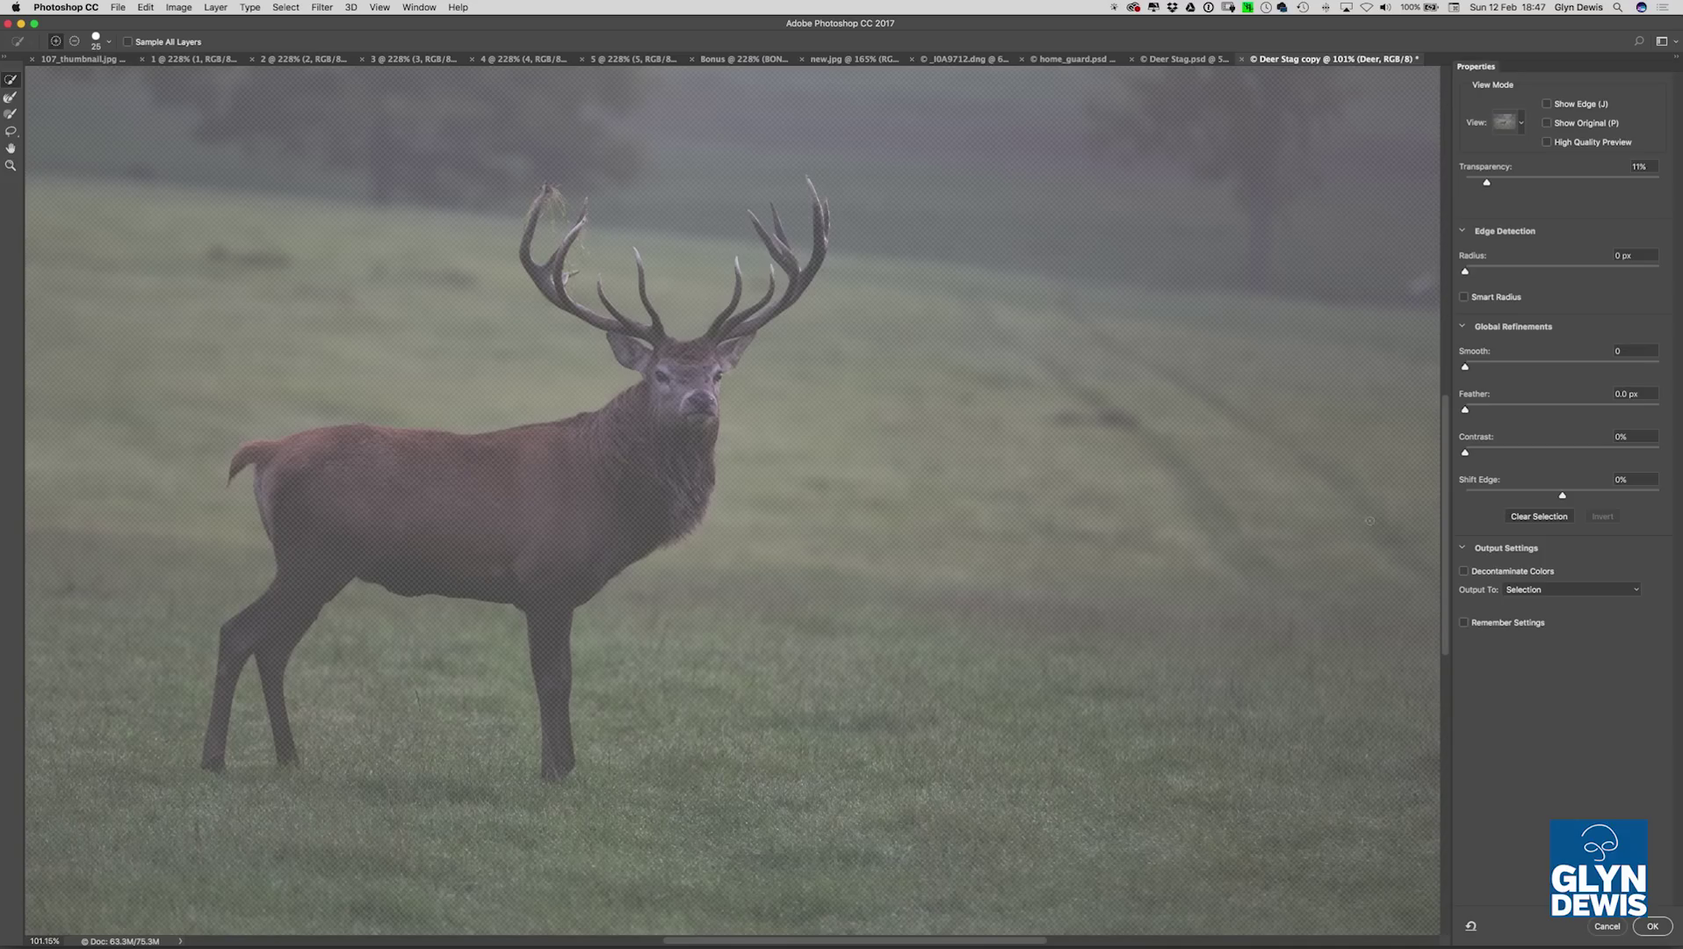
left_click(1607, 927)
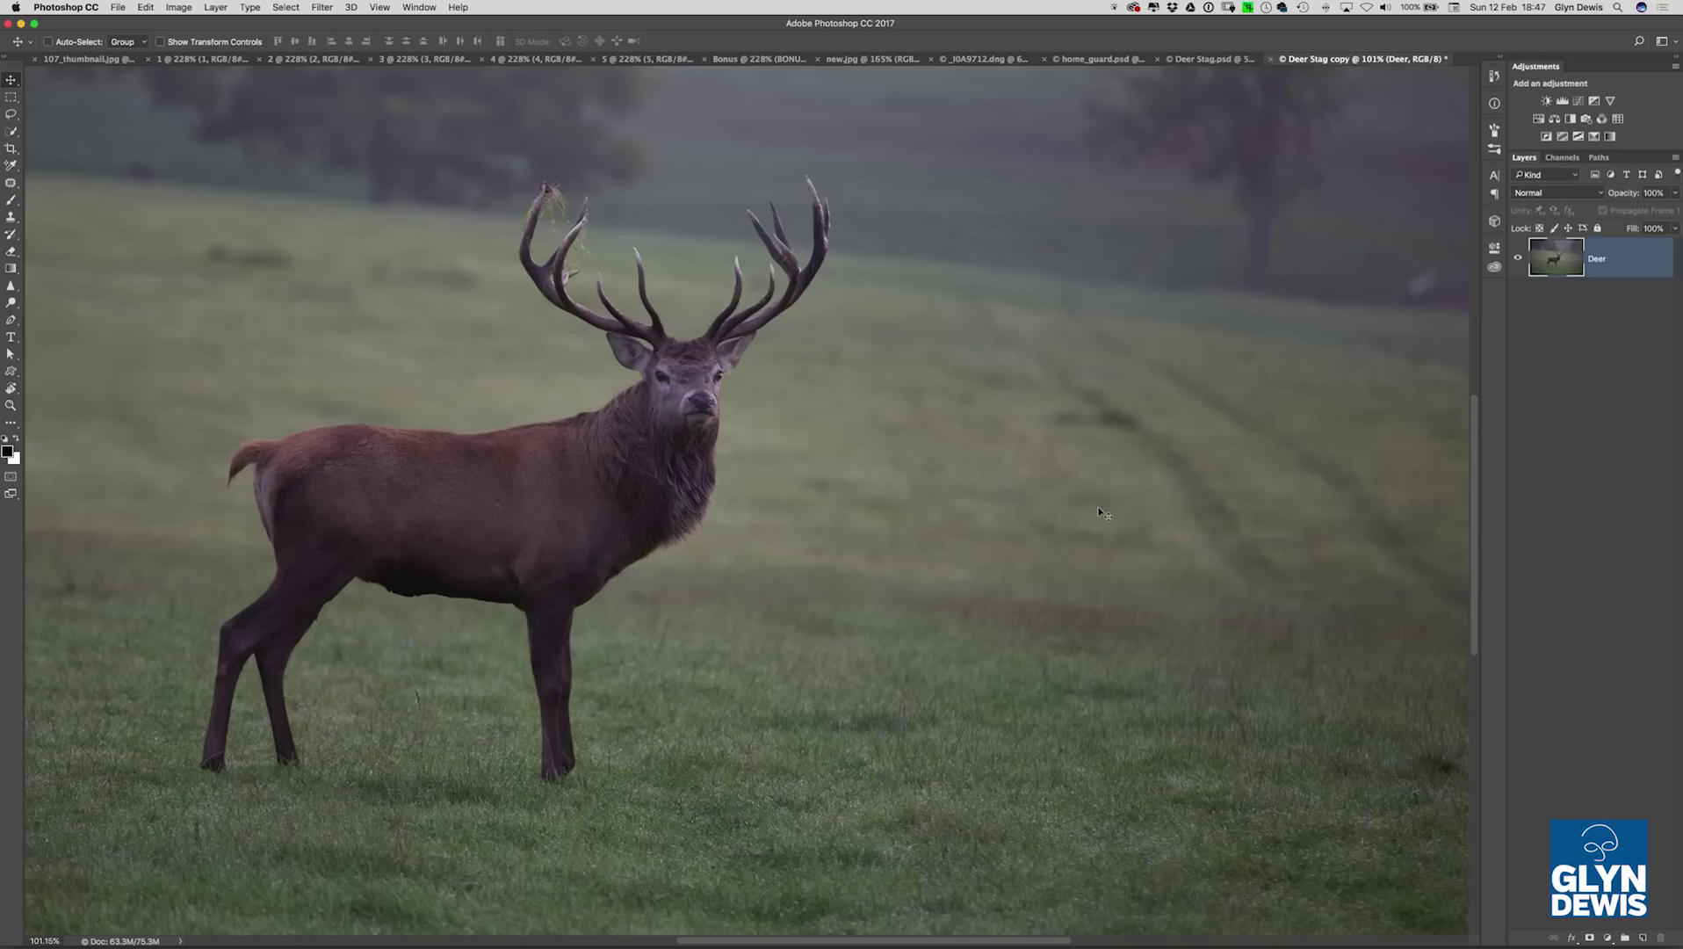
- Reload the stag outline selection, check the Channels panel, and open it in Select and Mask
key("super+shift+d")
left_click(1562, 158)
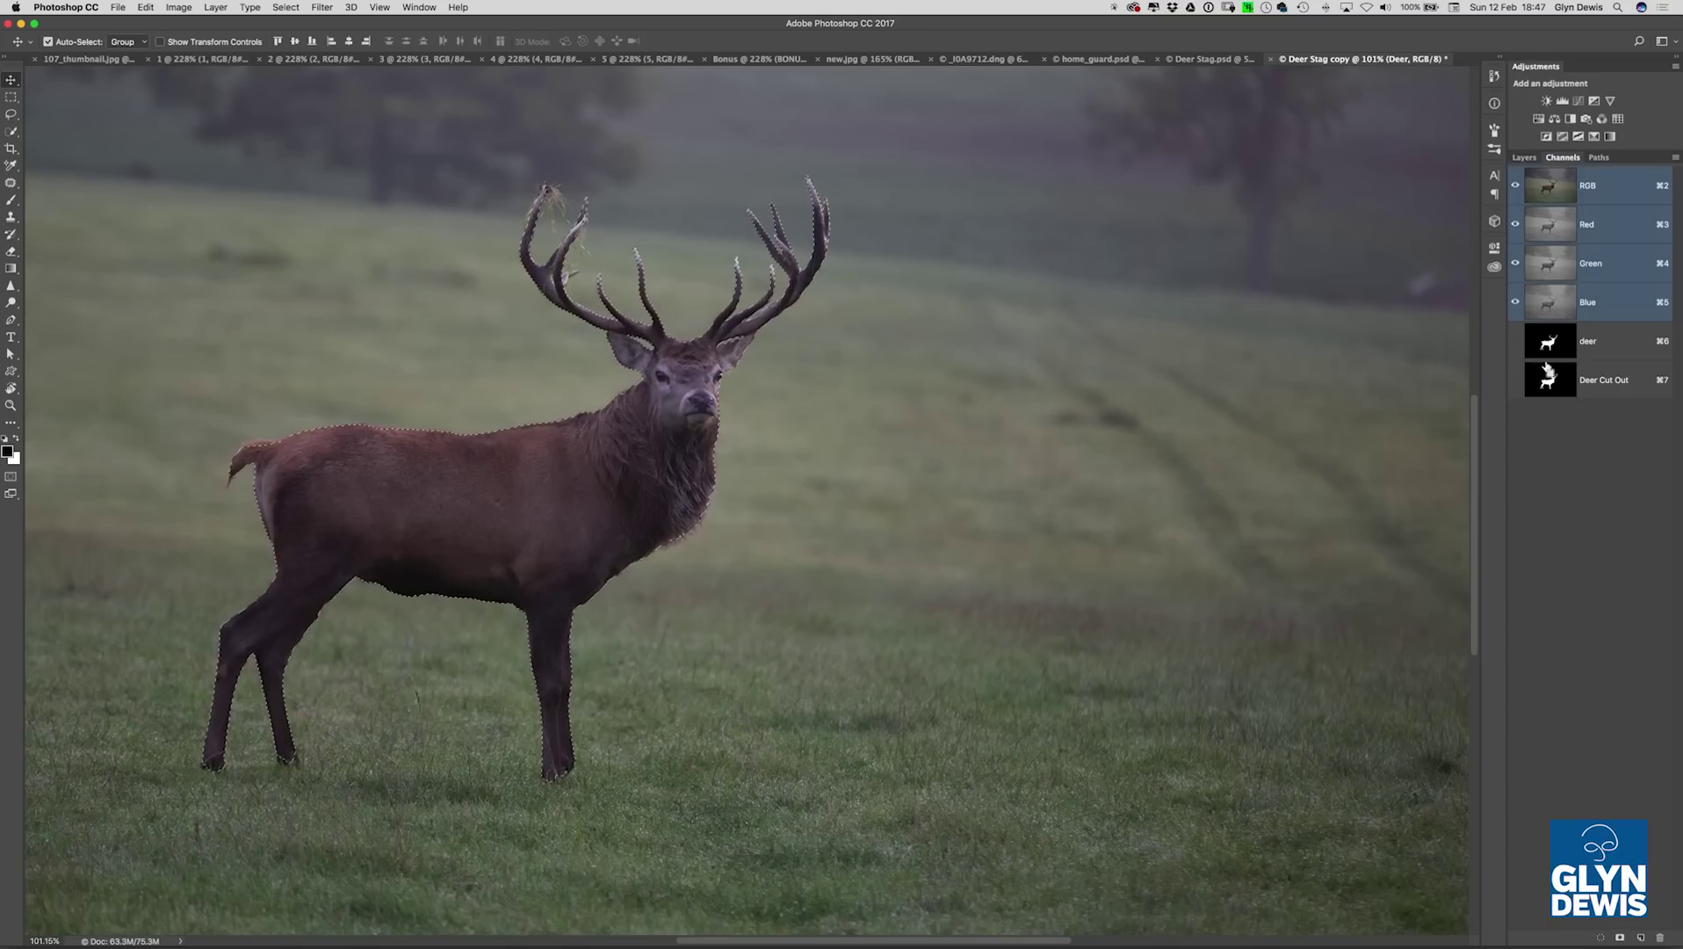
left_click(1524, 157)
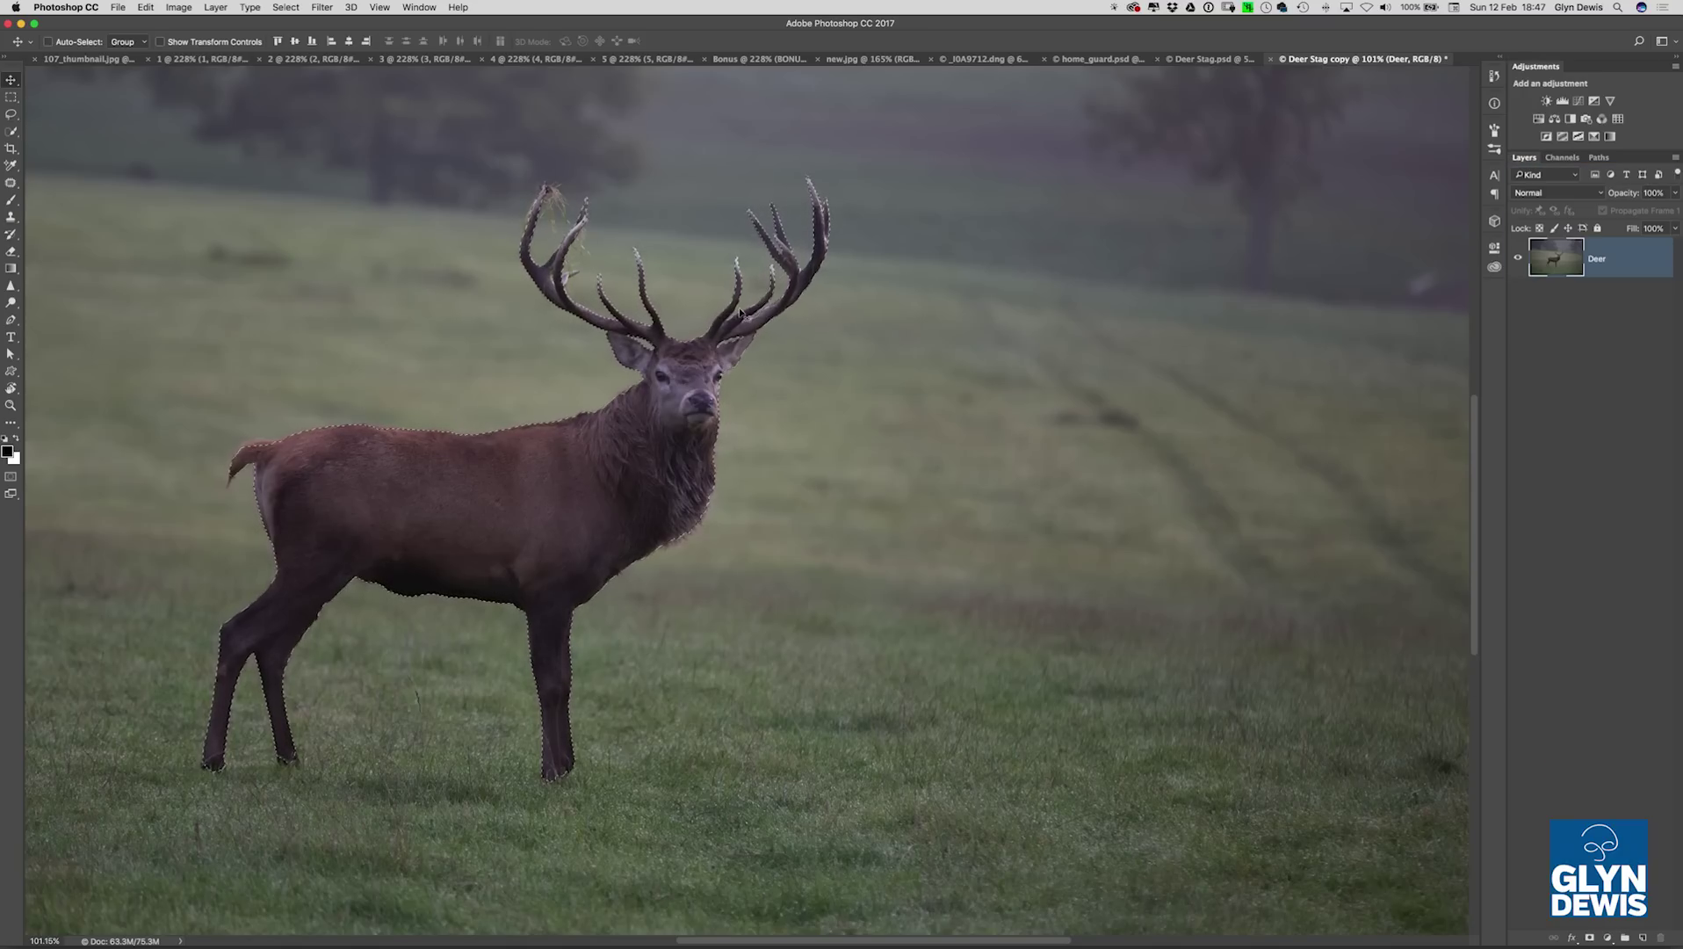
left_click(286, 8)
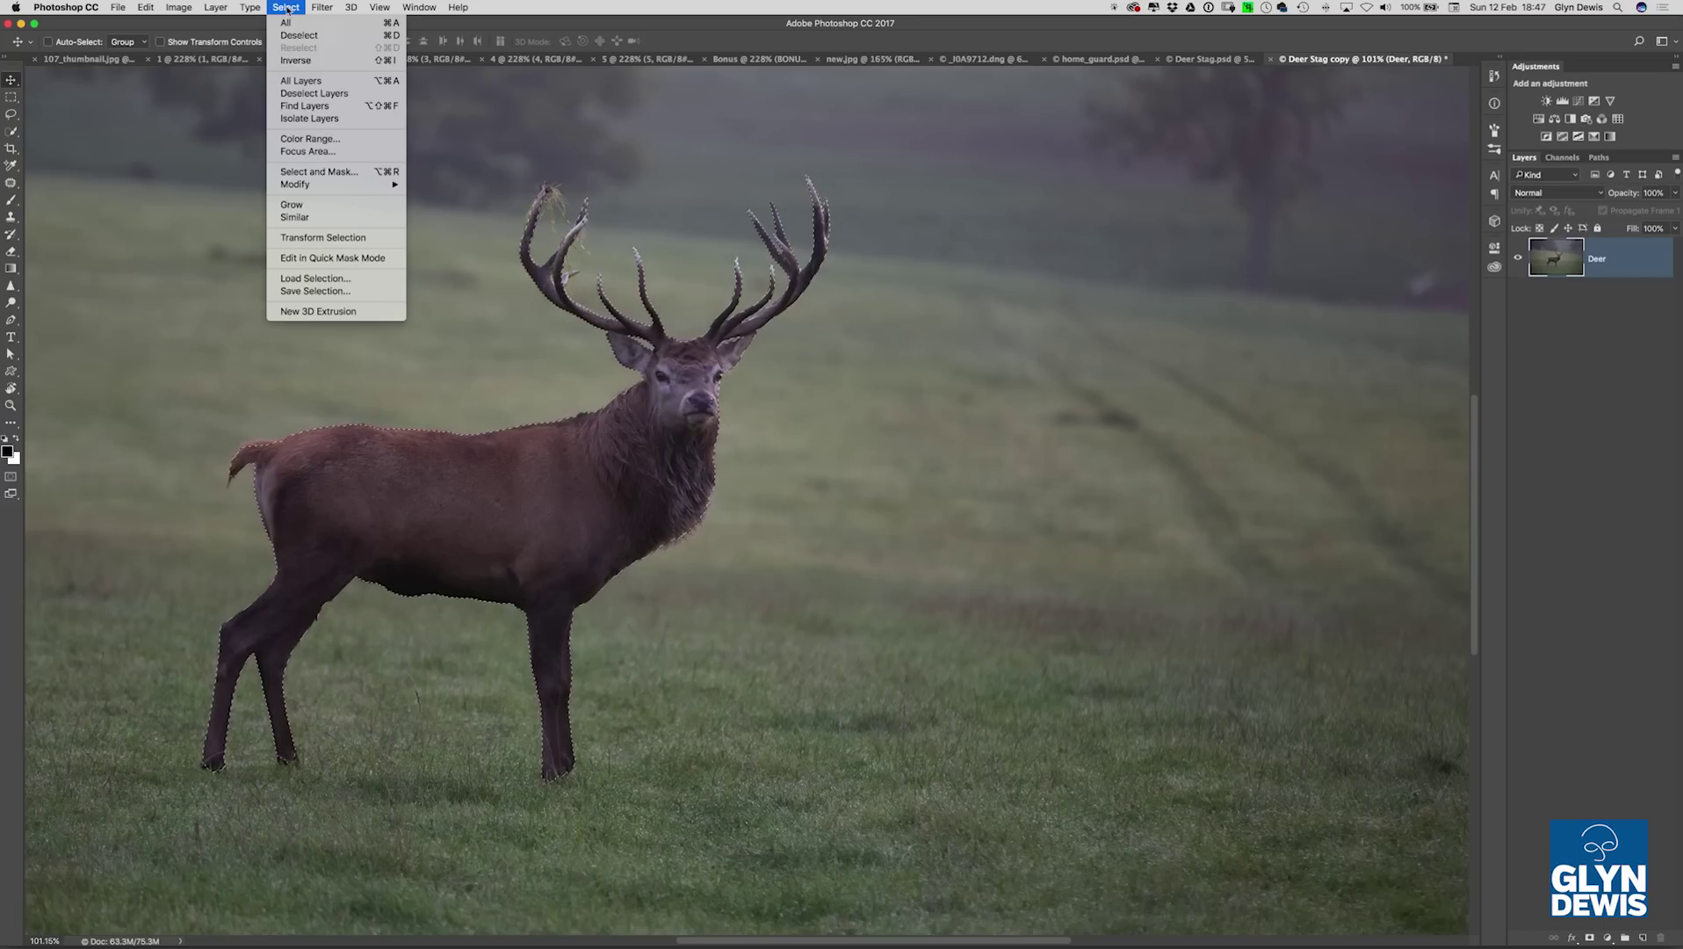
left_click(341, 173, "shift")
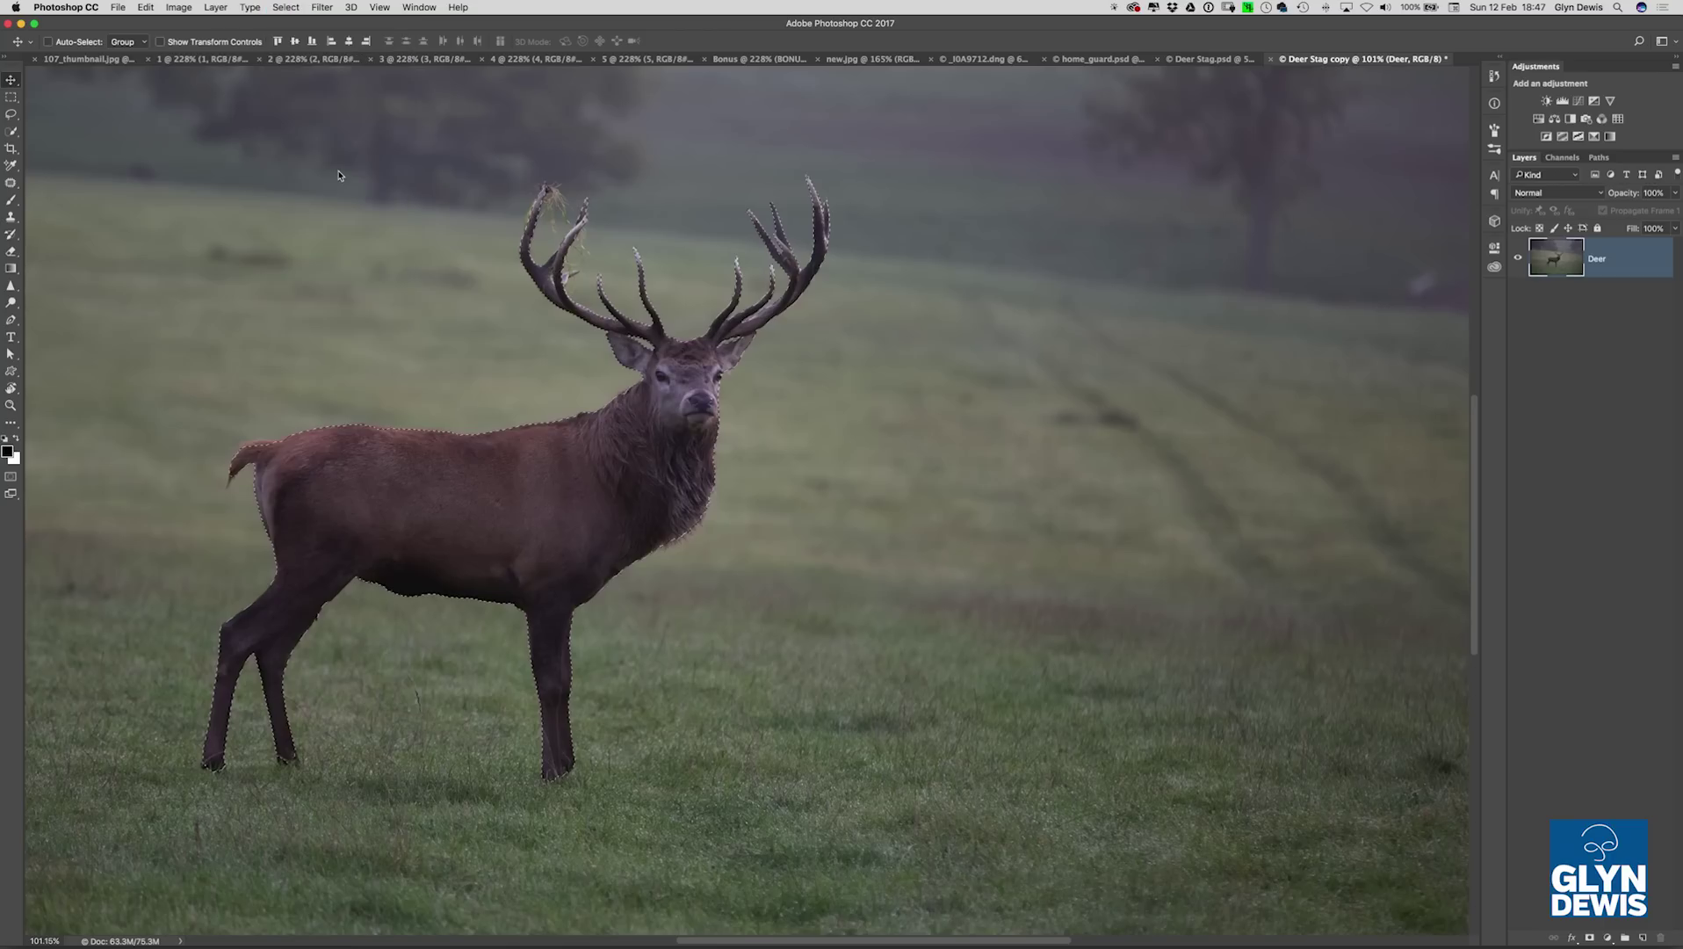